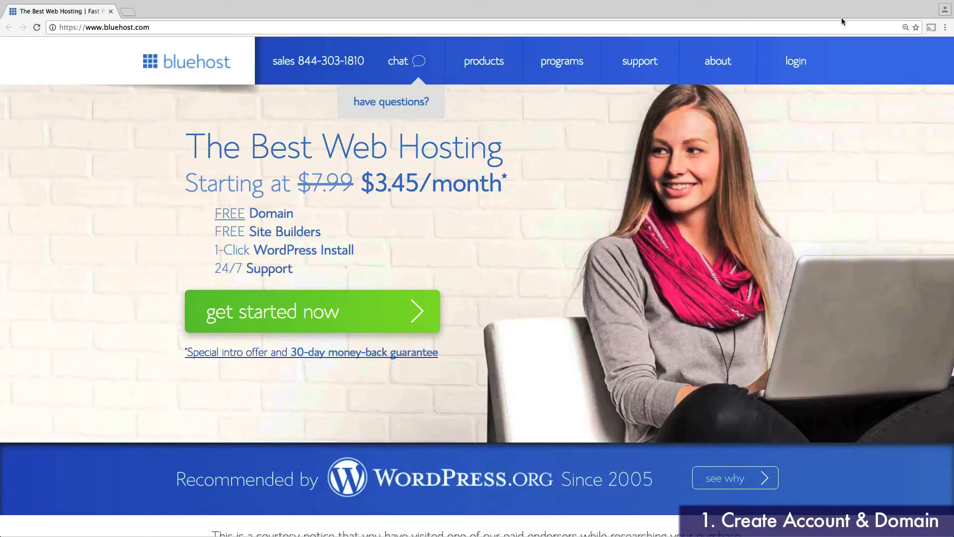
Step: Start the hosting sign-up and select the basic plan from the plan list
left_click(355, 311)
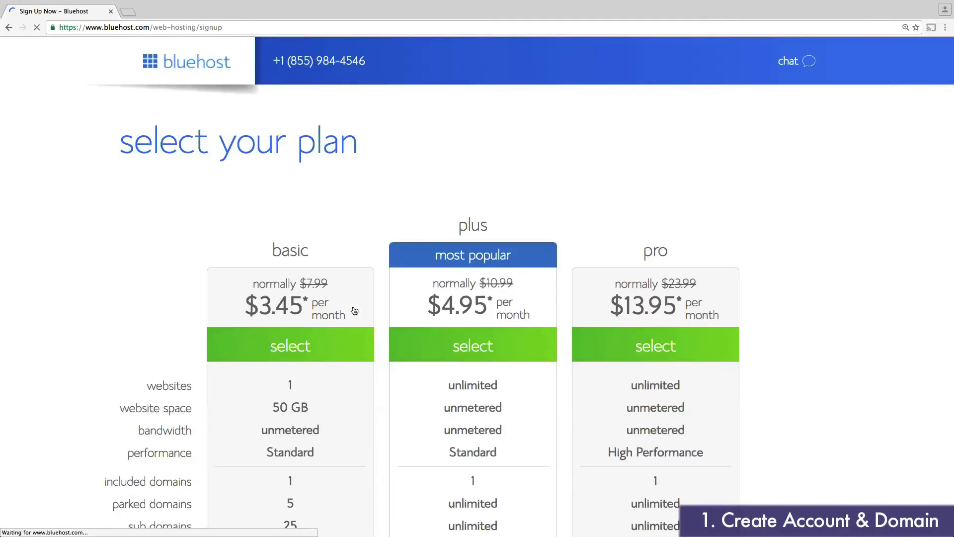
scroll(394, 183, "down", 4)
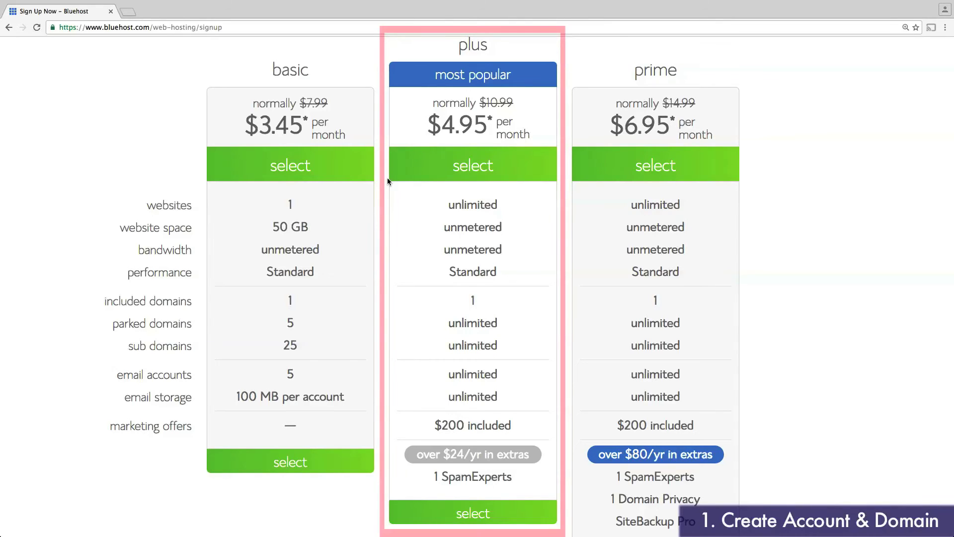
left_click(339, 464)
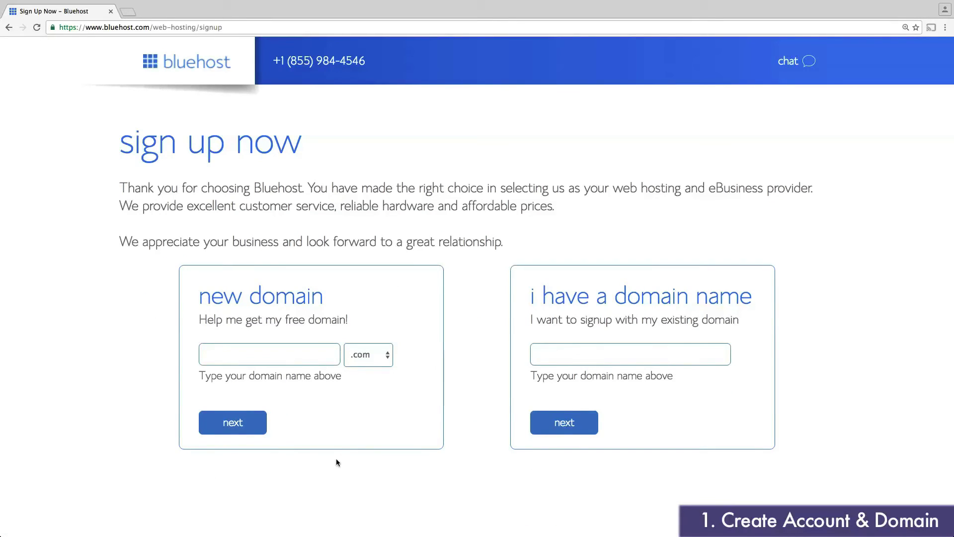
Step: Check checkyourhead.com, then request checkyourheadsalon.com as the new domain
left_click(287, 354)
type("checkyourhead")
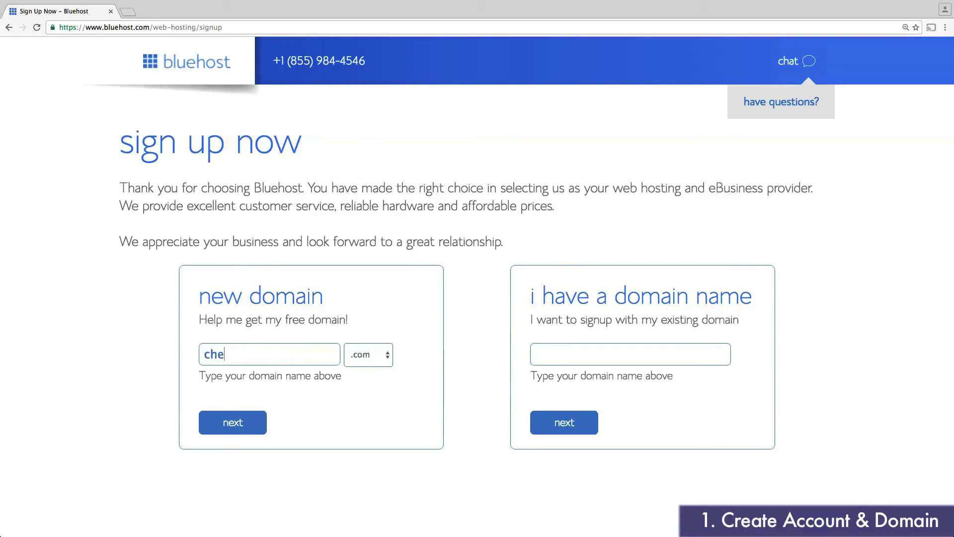
left_click(245, 428)
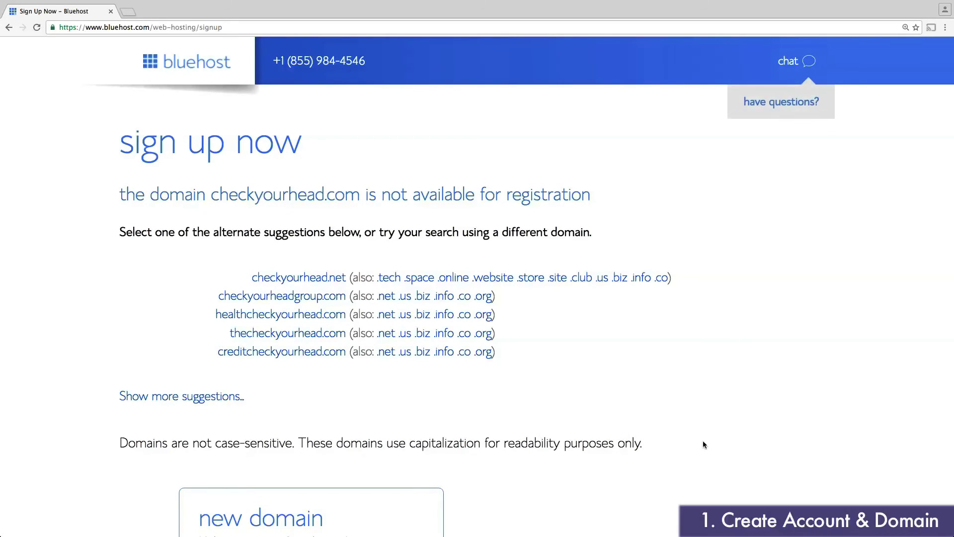
scroll(699, 439, "down", 4)
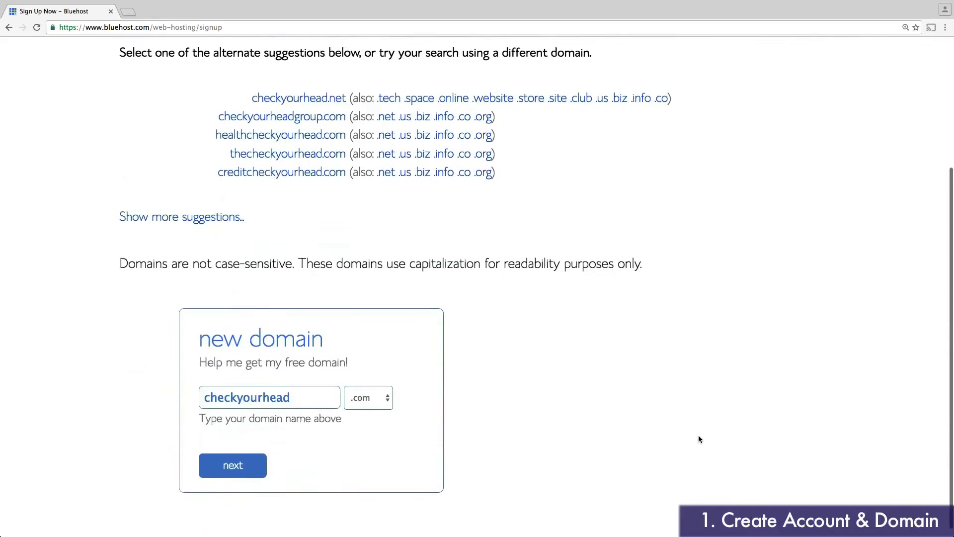
left_click(311, 395)
type("salon")
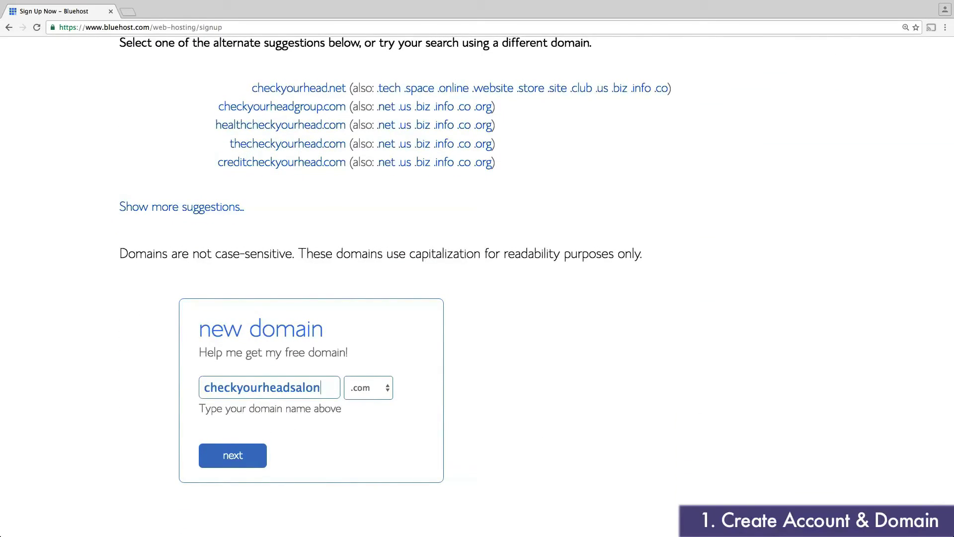
left_click(240, 456)
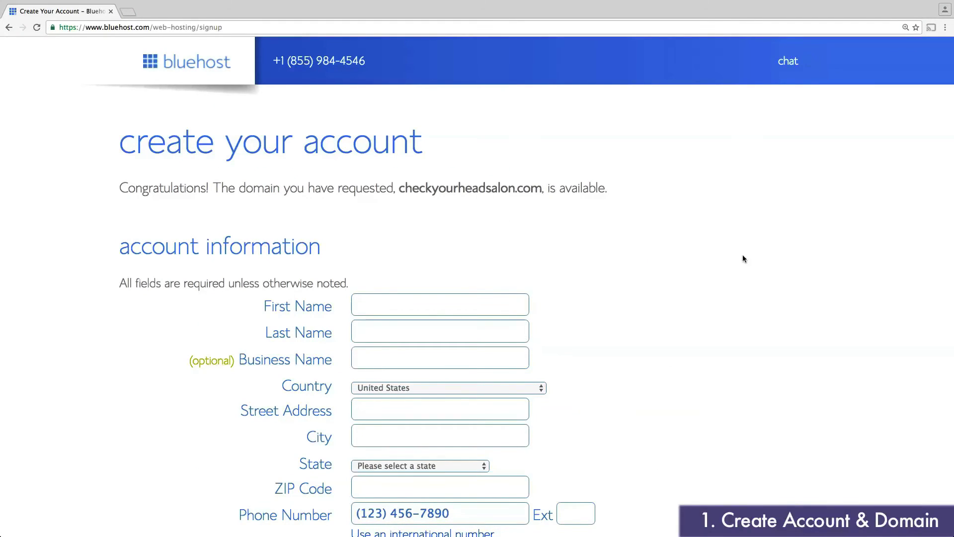
Step: Review the plan lengths and keep the 36-month basic plan
scroll(772, 260, "down", 7)
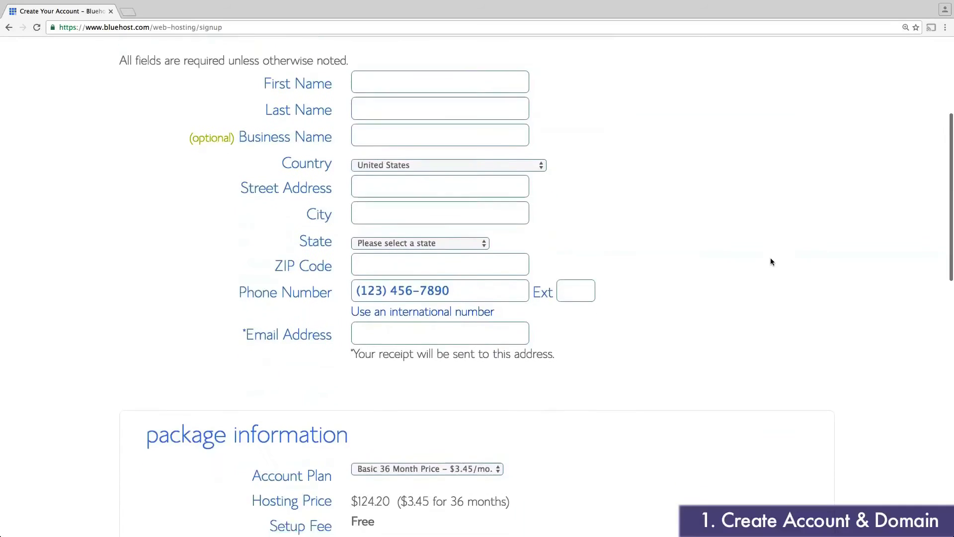
scroll(772, 262, "down", 4)
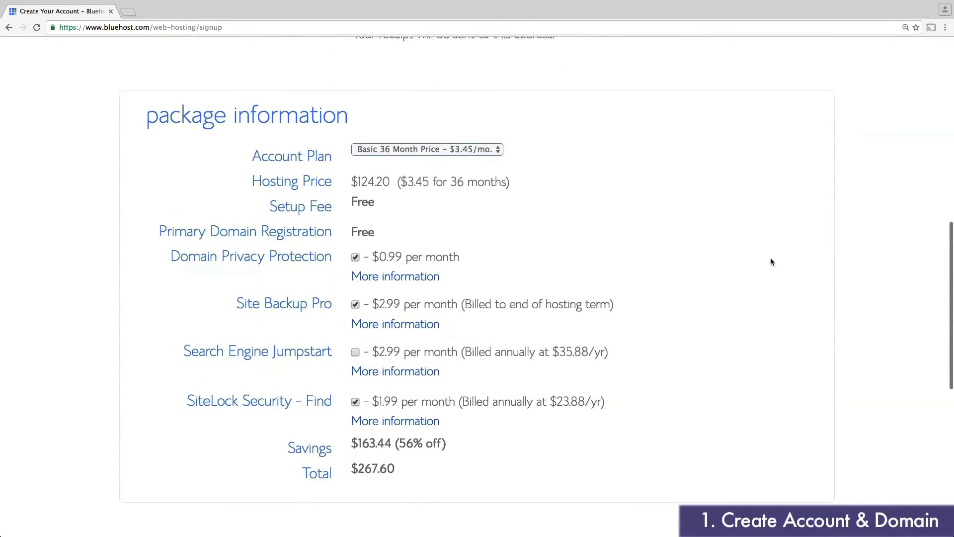
left_click(455, 138)
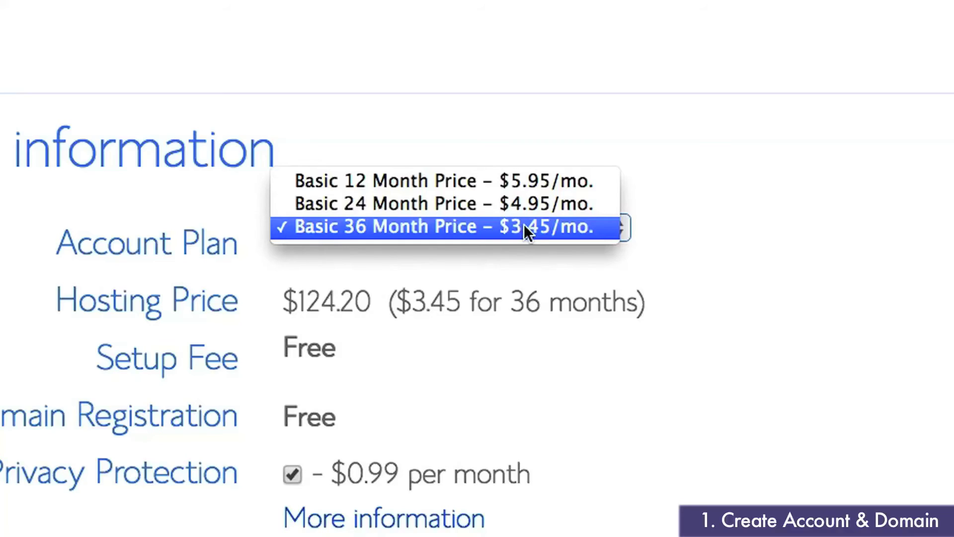
left_click(531, 227)
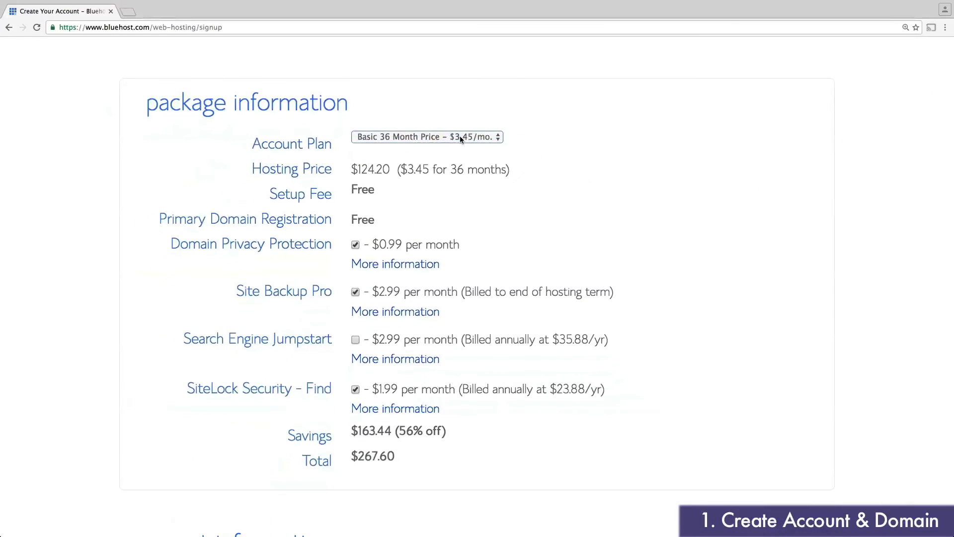
Step: Remove the Site Backup Pro and SiteLock Security add-ons and accept the terms of service
scroll(611, 178, "up", 1)
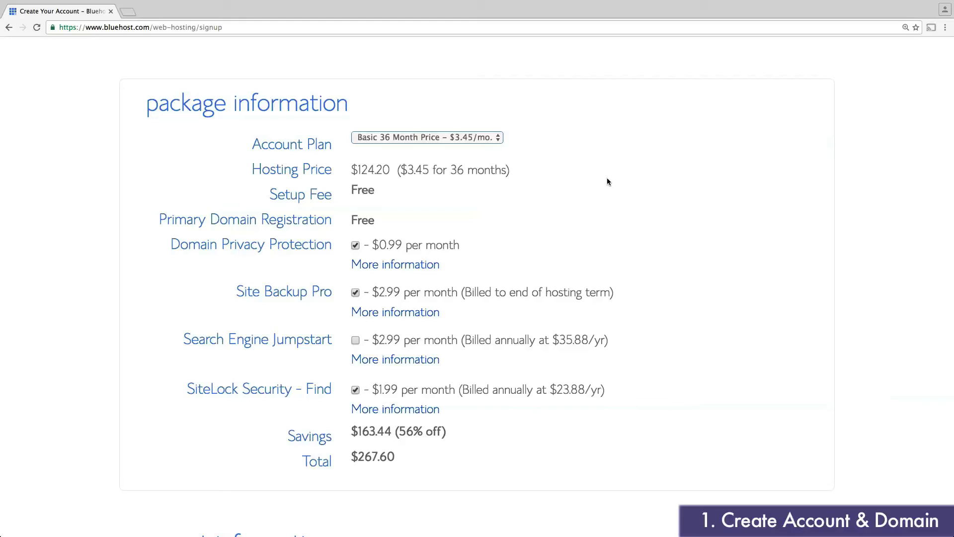
left_click(359, 294)
left_click(356, 391)
scroll(679, 365, "down", 7)
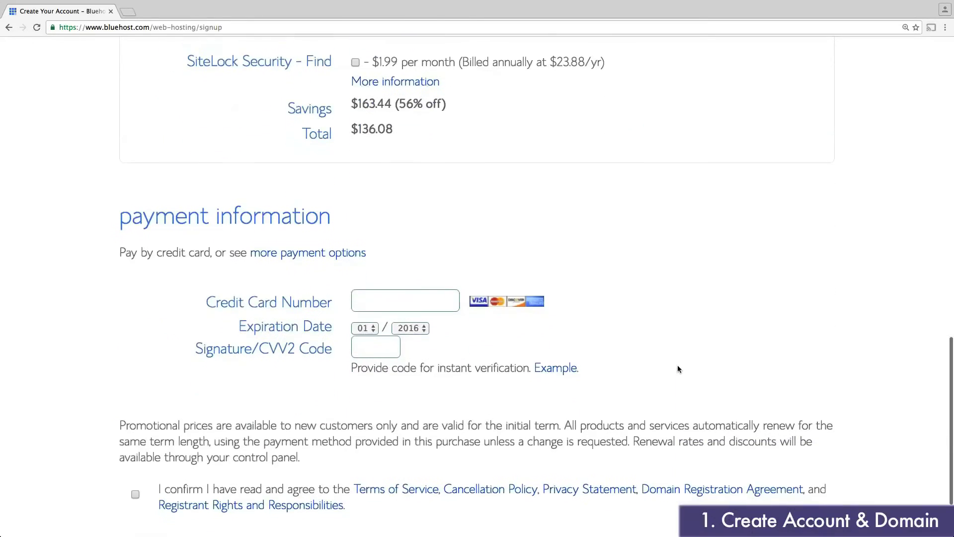
scroll(678, 369, "down", 2)
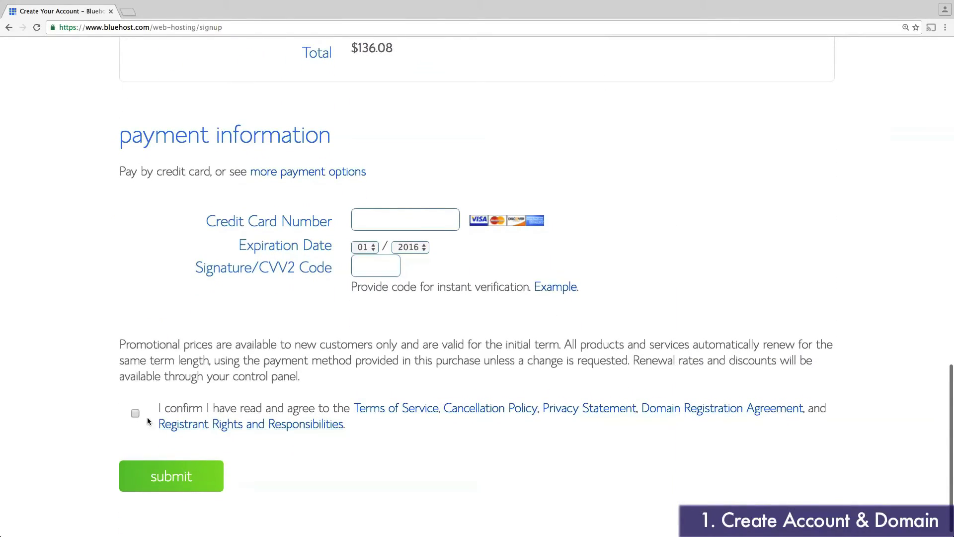
left_click(136, 413)
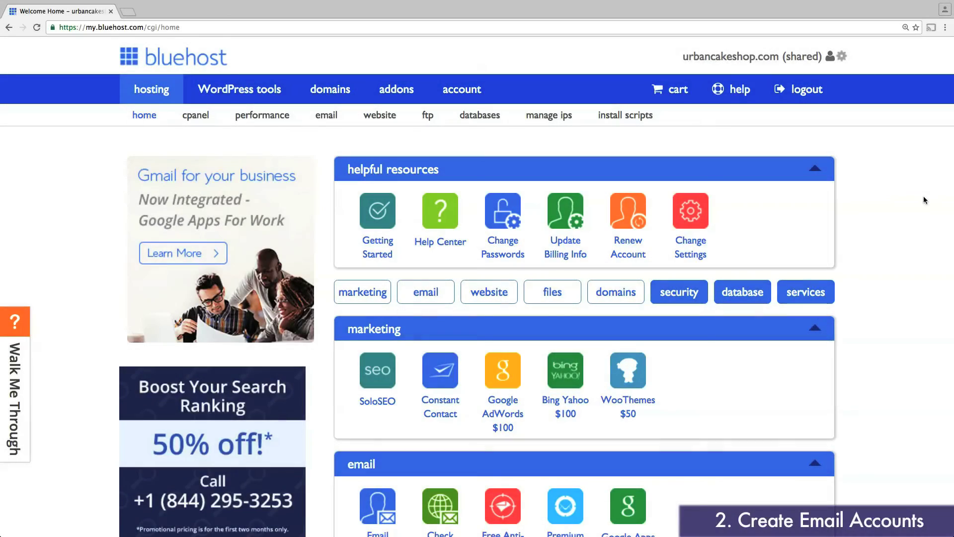
Step: Open the Email Manager and start creating a new email account
scroll(924, 200, "down", 5)
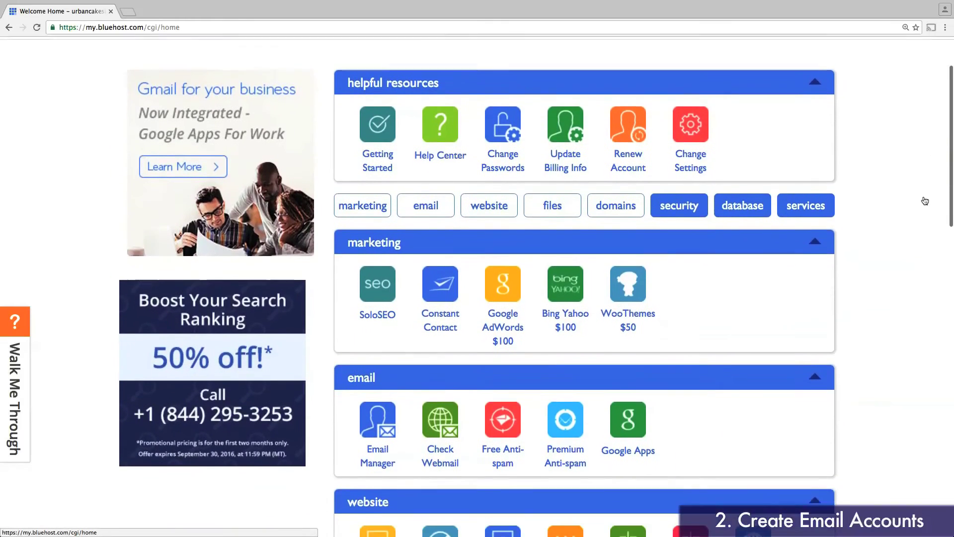
scroll(925, 201, "down", 5)
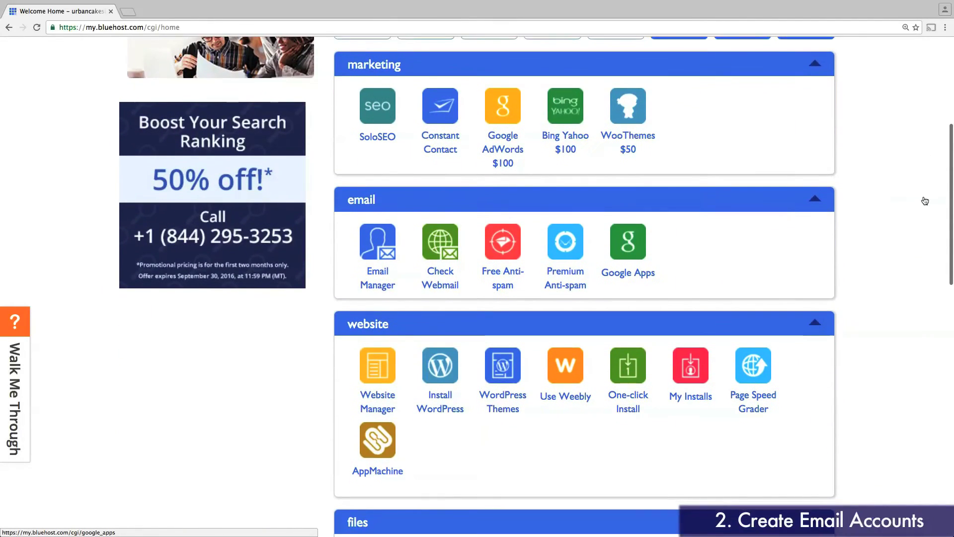
left_click(379, 254)
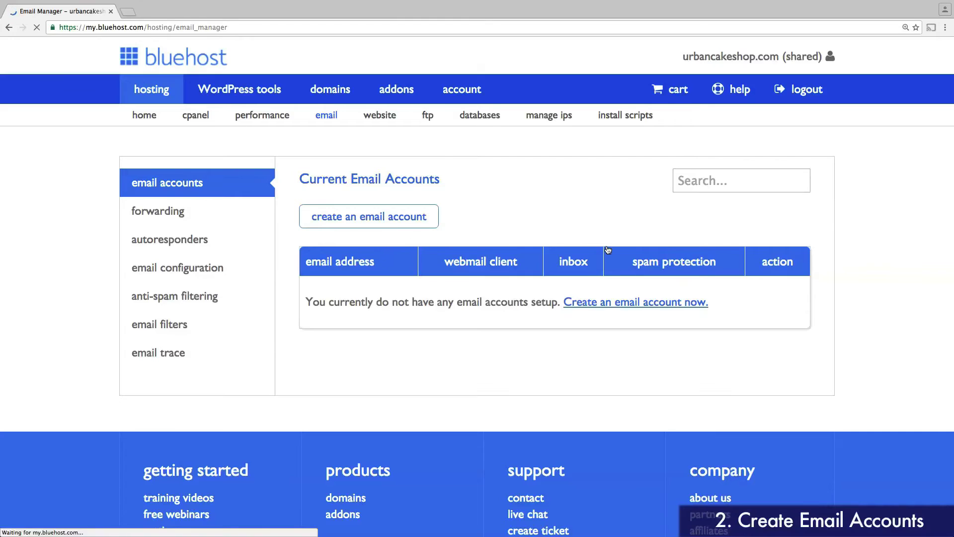
left_click(616, 304)
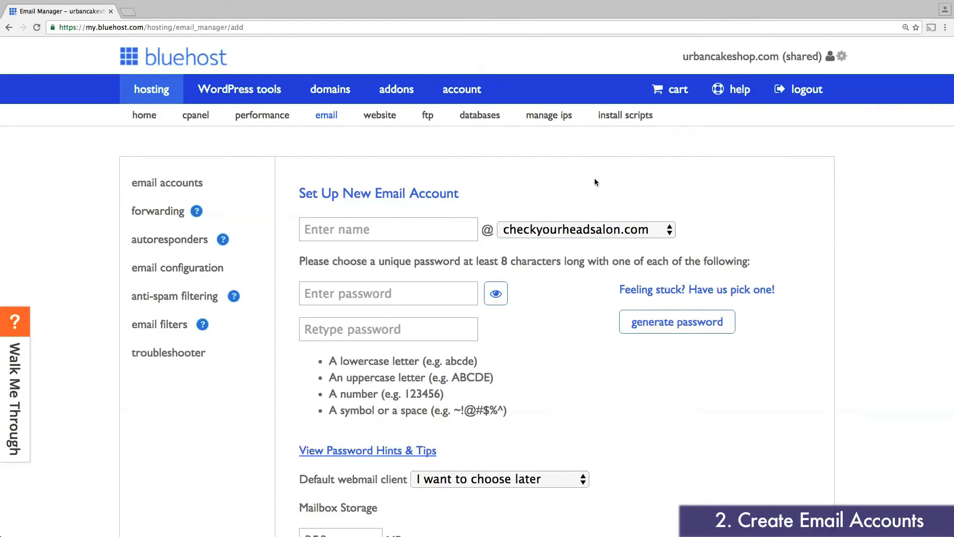
Step: Enter the mailbox name and the account password twice, then create the account
left_click(415, 230)
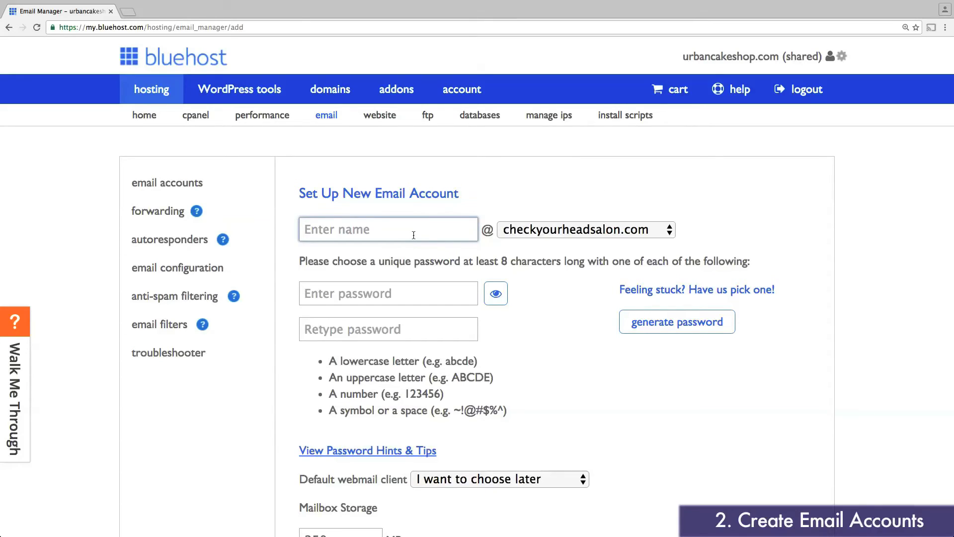
type("Jeremy")
key("Tab")
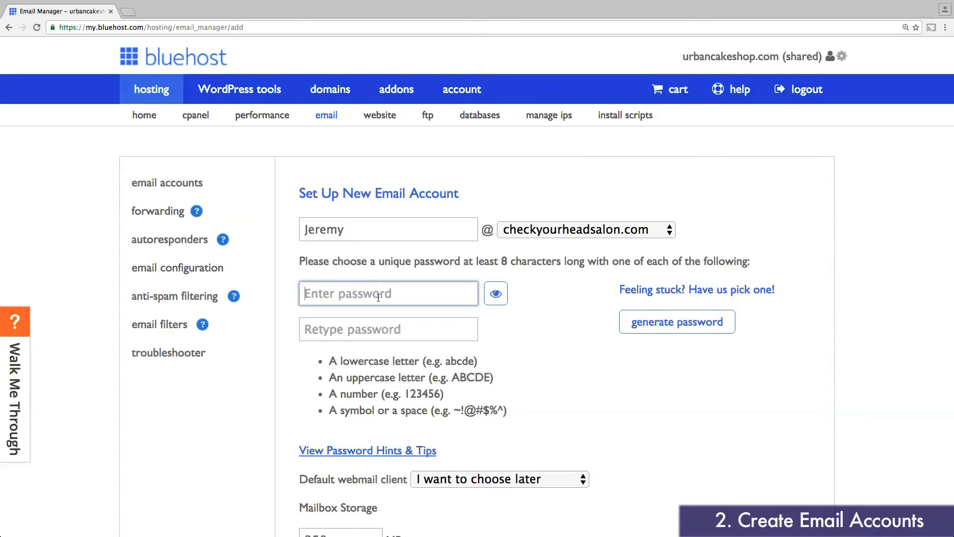
type("Password123!@")
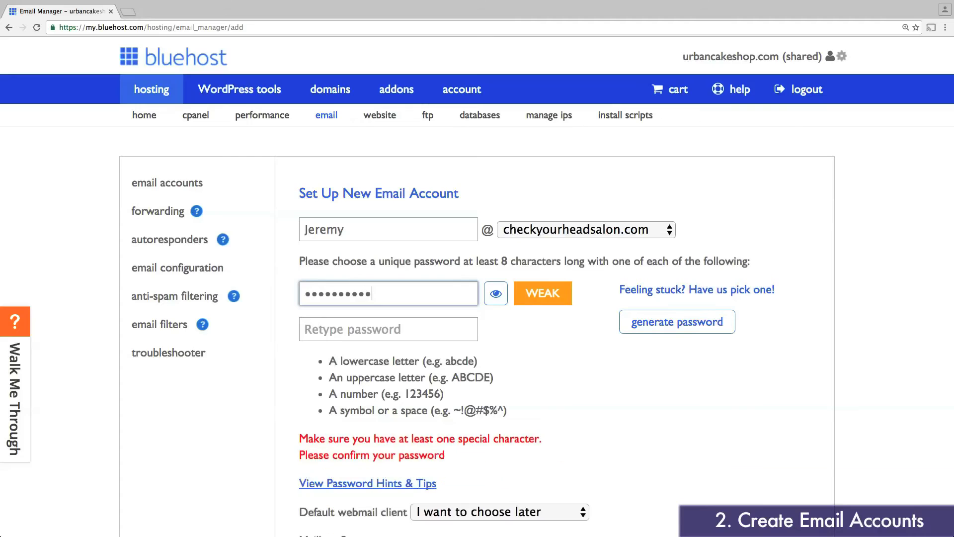
left_click(380, 327)
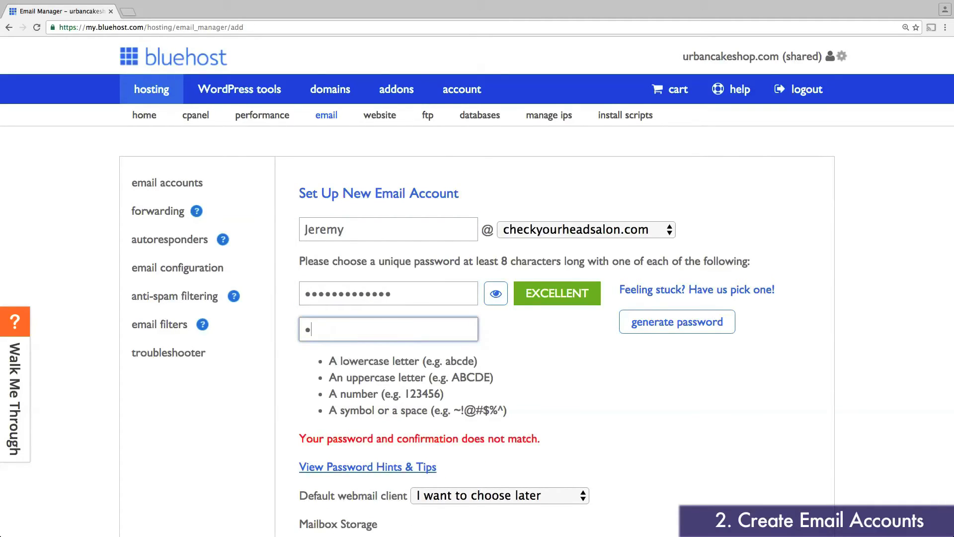
type("••••••••••")
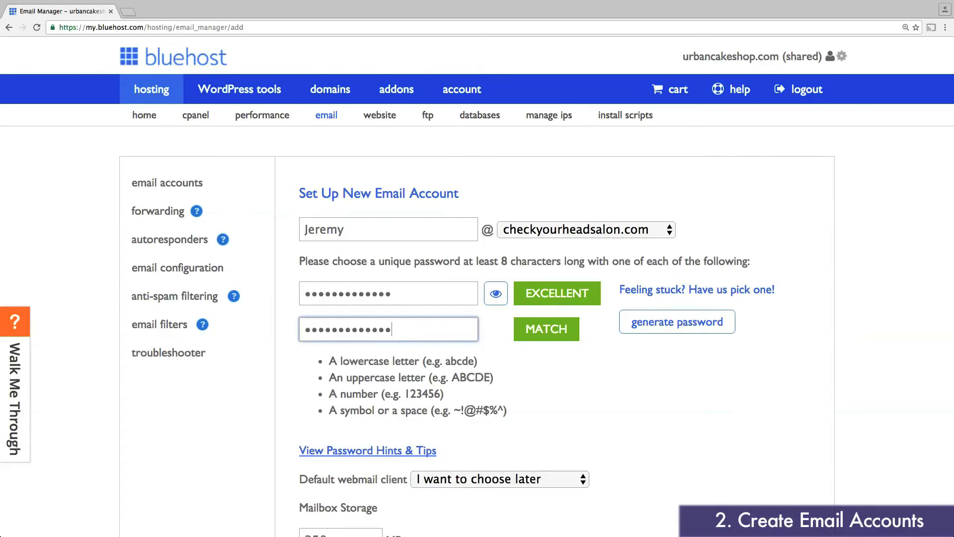
left_click(679, 384)
scroll(668, 378, "down", 5)
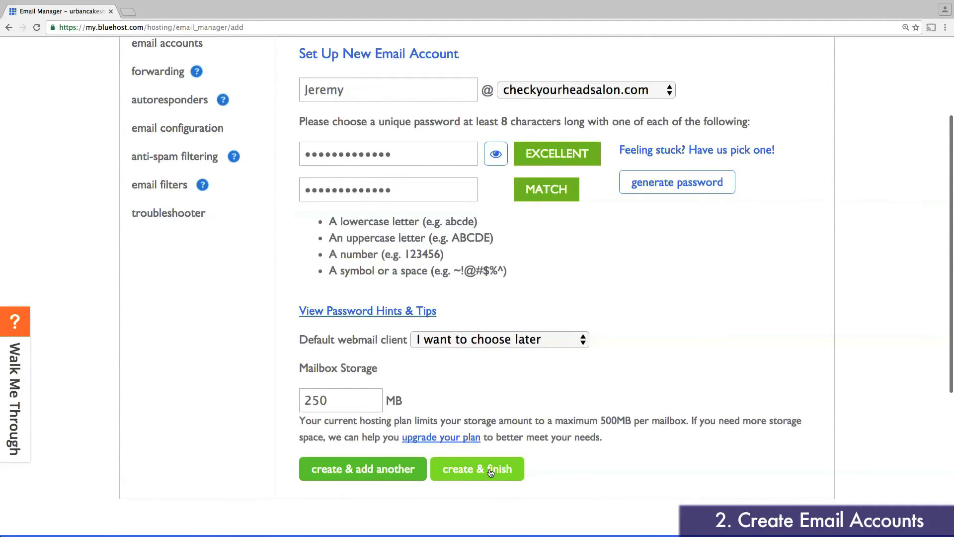
left_click(489, 470)
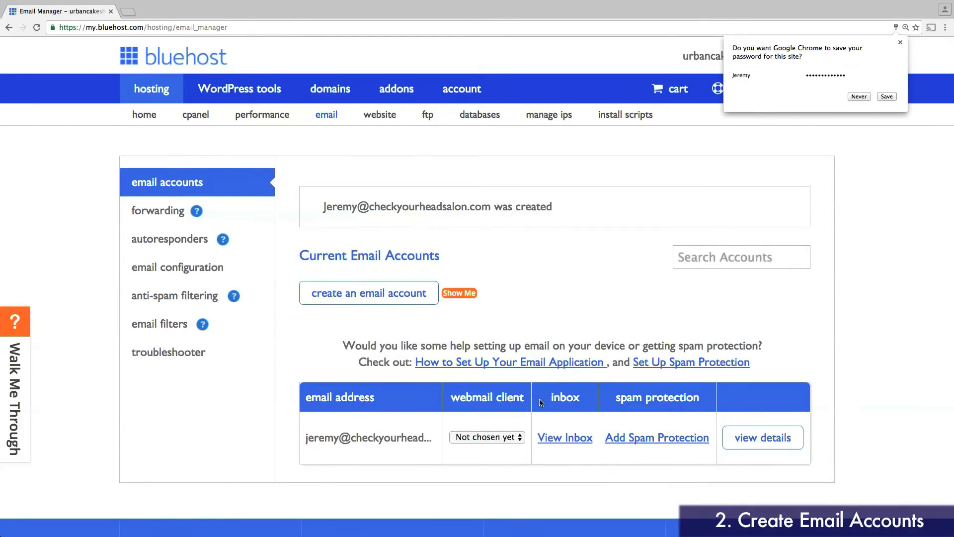
Step: Save the mailbox password in the browser and set the webmail client to Roundcube
left_click(888, 96)
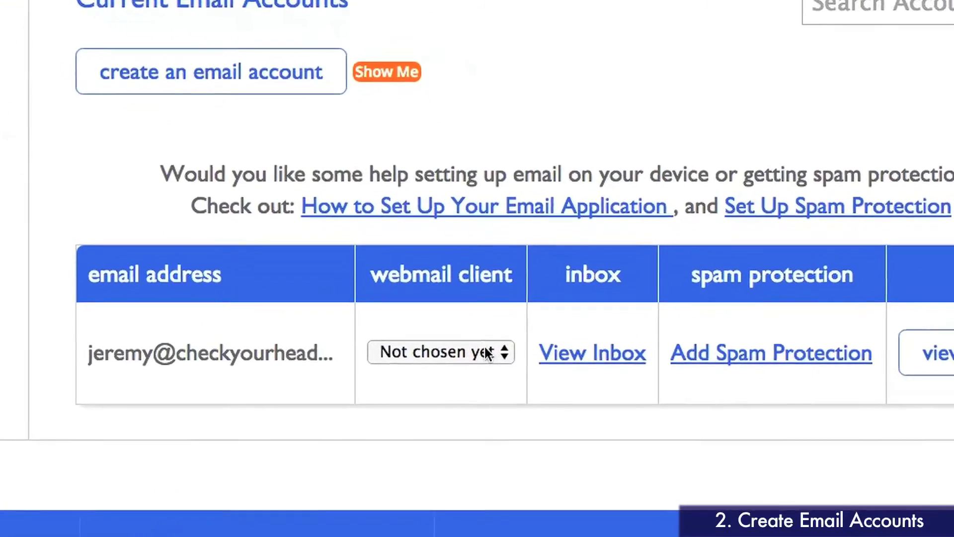
left_click(487, 353)
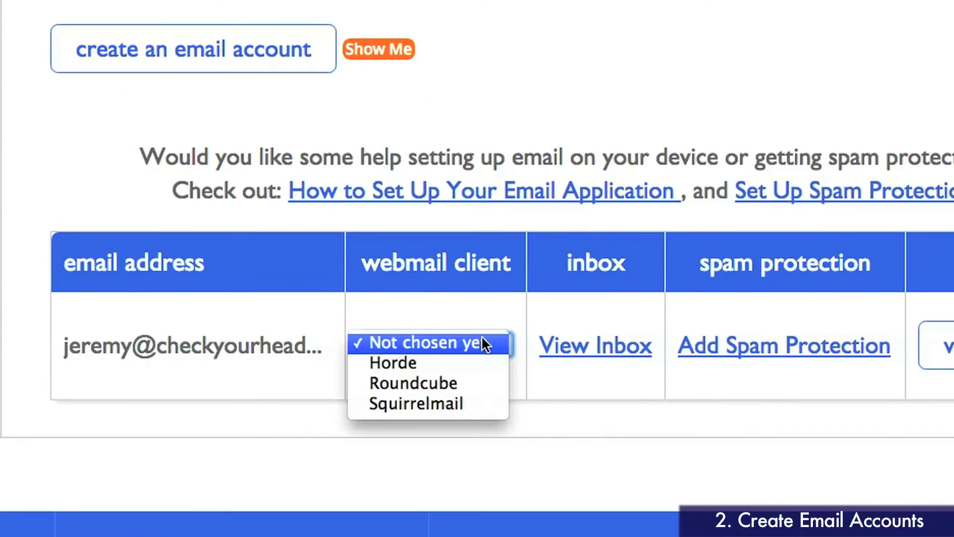
left_click(472, 388)
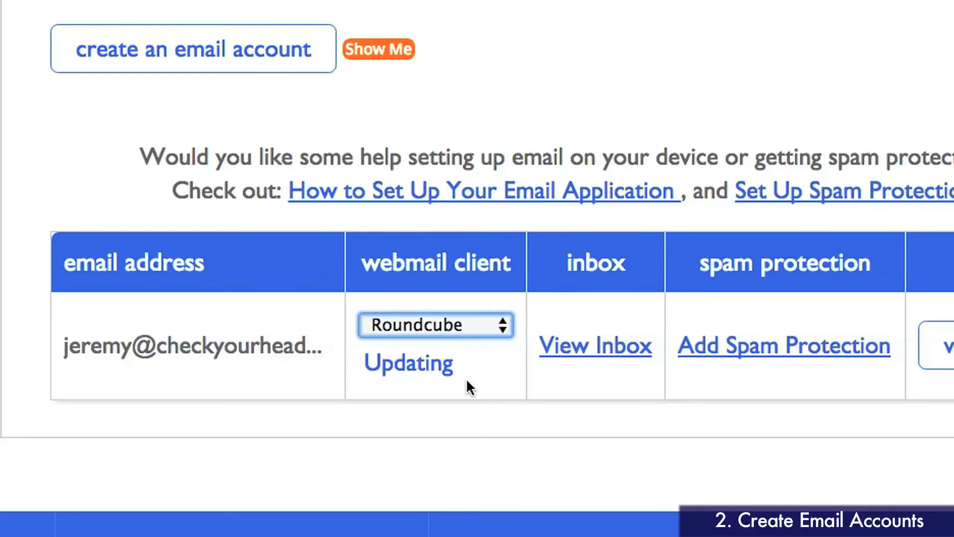
Step: Log in to the account's Roundcube inbox with its password, declining the browser's save prompt
left_click(578, 358)
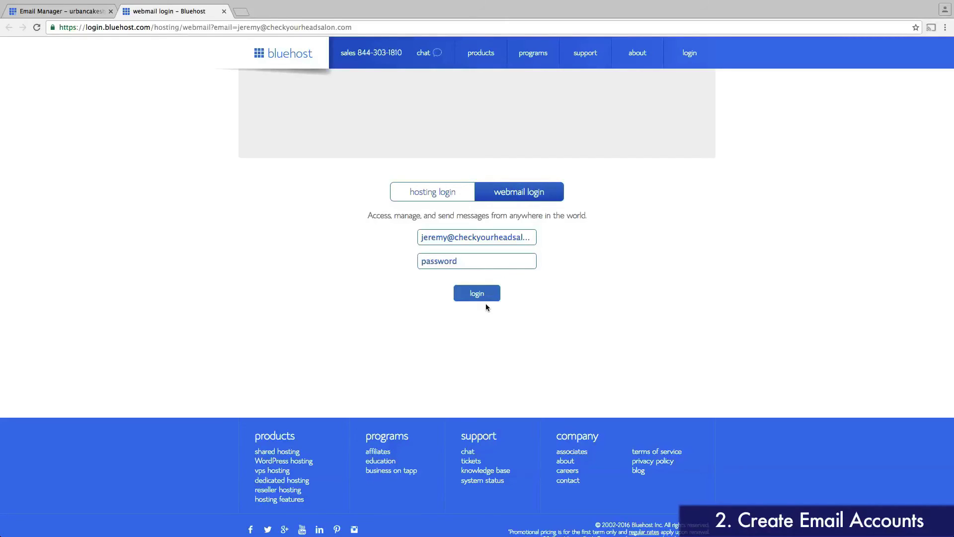
type("•••••••••••••")
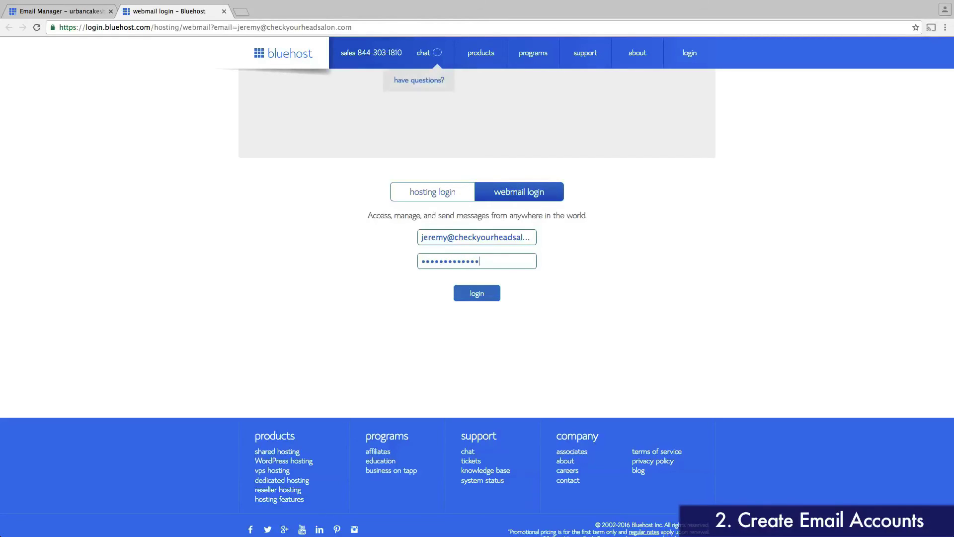
left_click(485, 294)
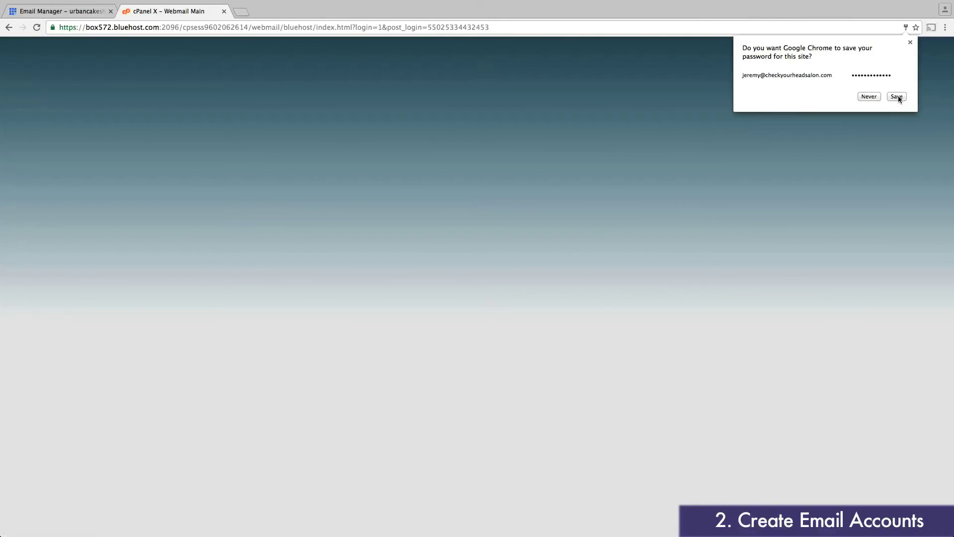
left_click(898, 97)
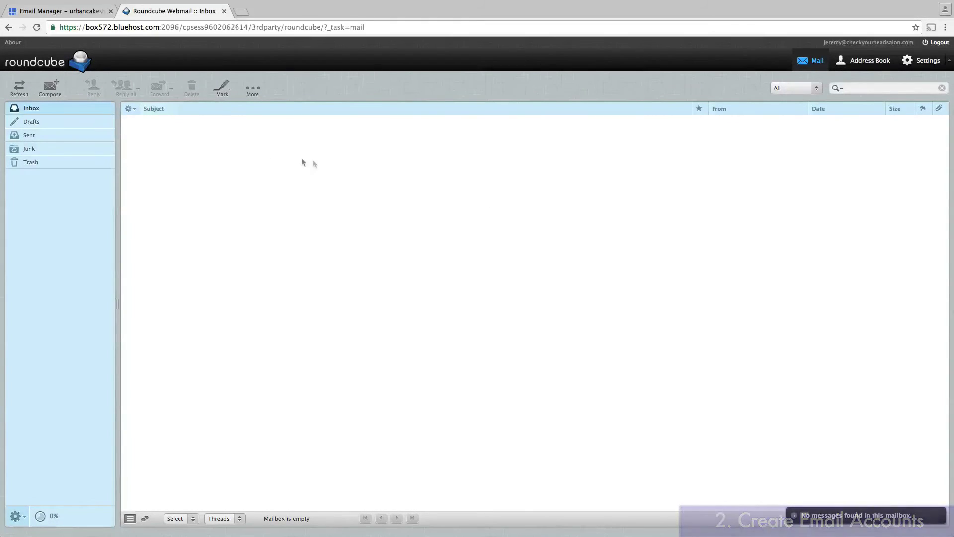
Step: Go from the Email Manager to the hosting home page and start the Marketplace WordPress install
left_click(63, 11)
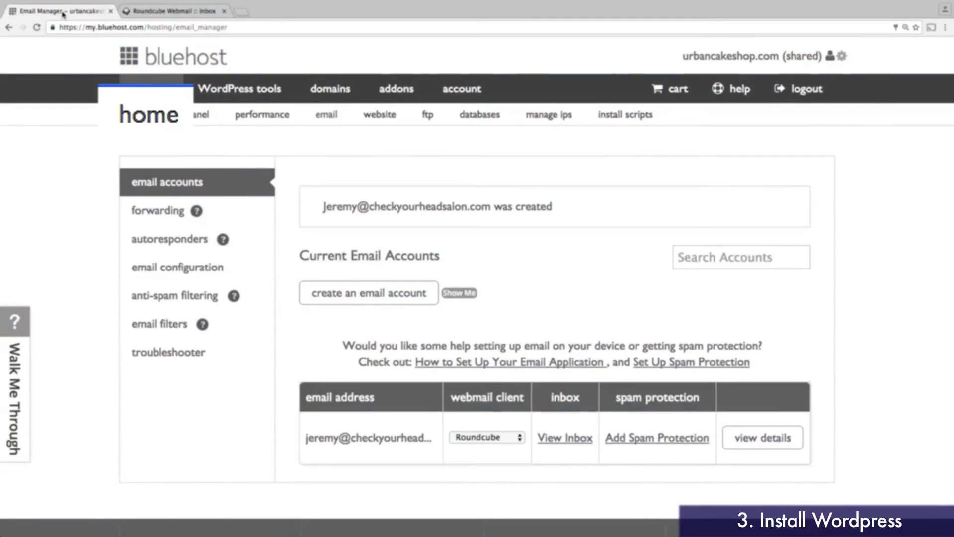
left_click(148, 119)
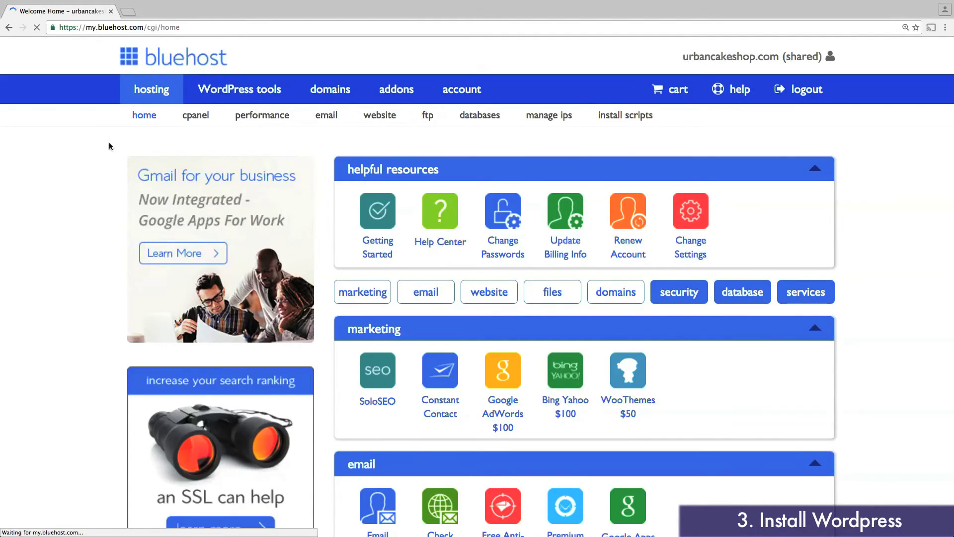
scroll(325, 141, "down", 5)
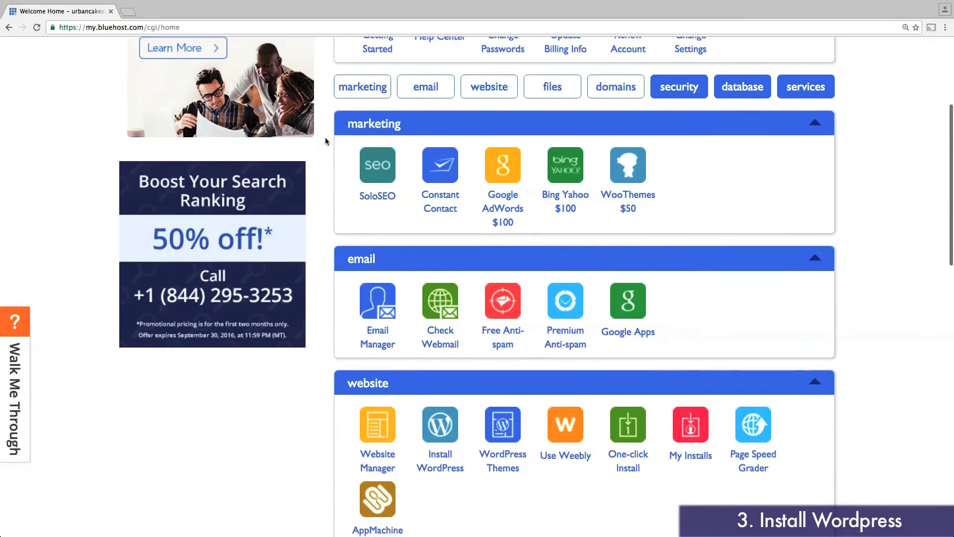
scroll(325, 141, "down", 3)
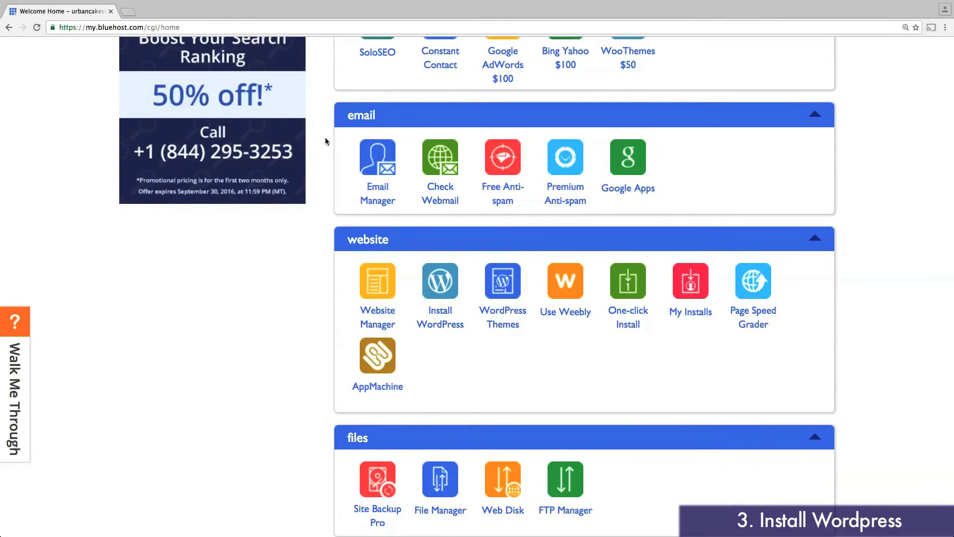
scroll(434, 296, "down", 1)
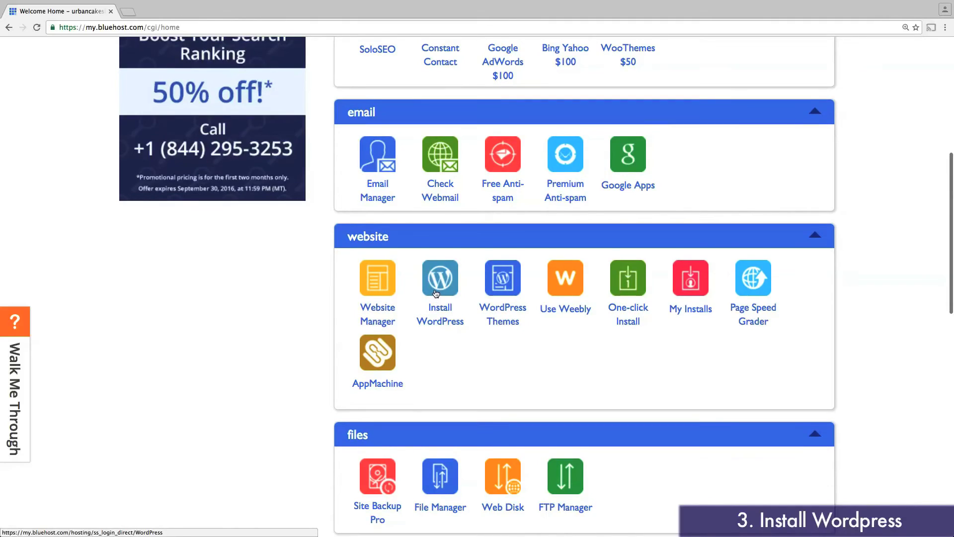
left_click(435, 294)
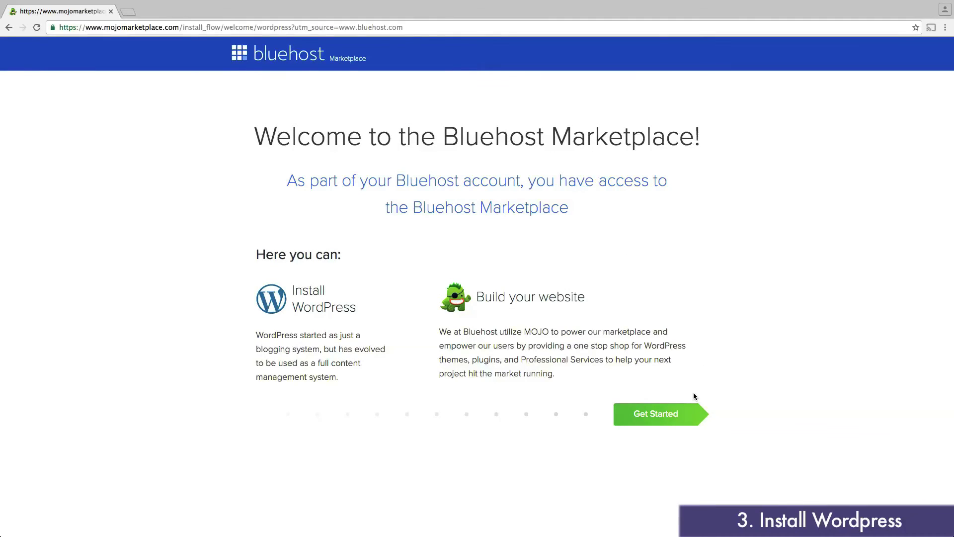
left_click(670, 417)
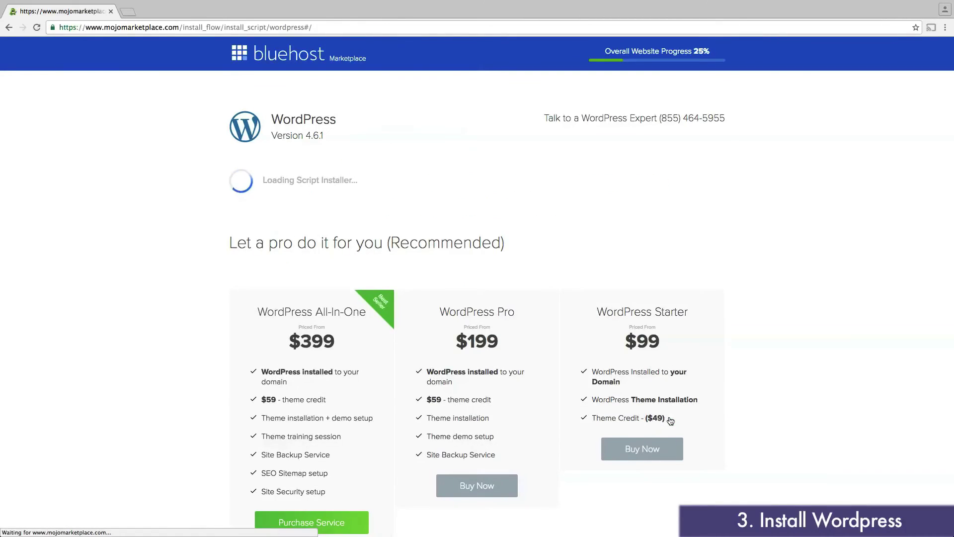
scroll(784, 258, "down", 3)
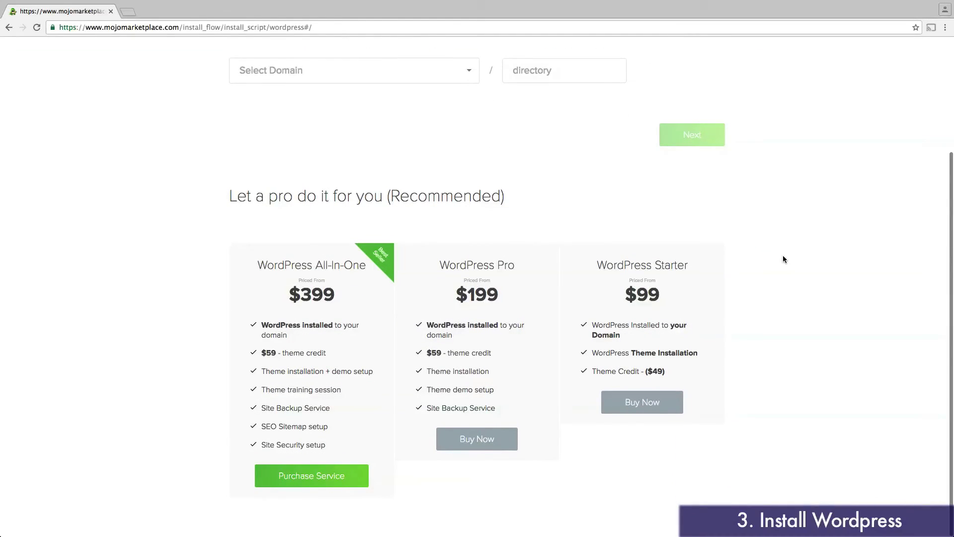
scroll(784, 256, "up", 3)
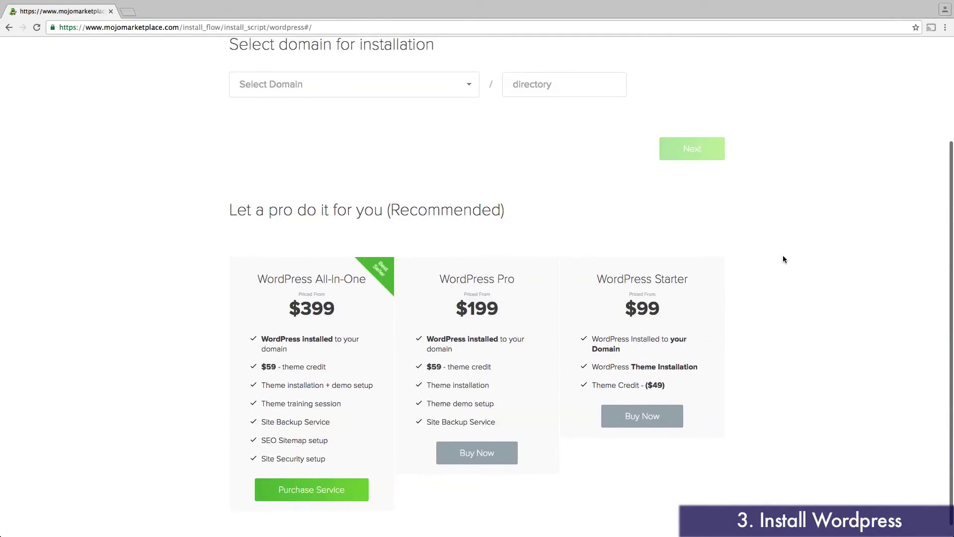
scroll(783, 257, "up", 2)
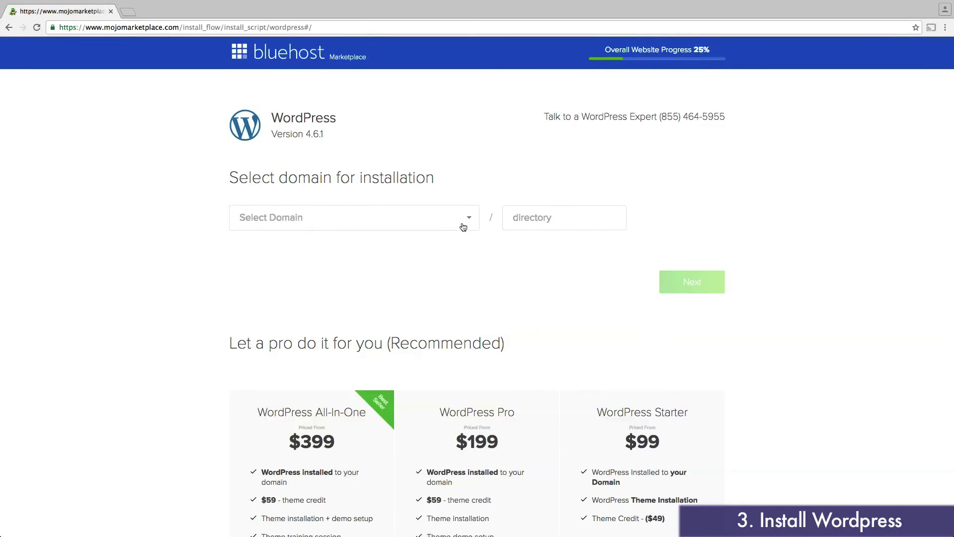
left_click(465, 224)
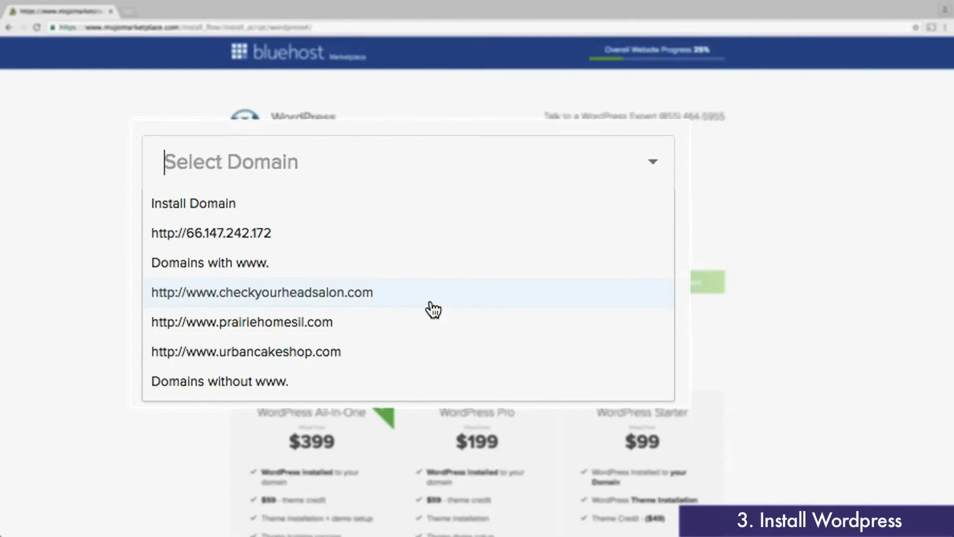
scroll(434, 309, "down", 3)
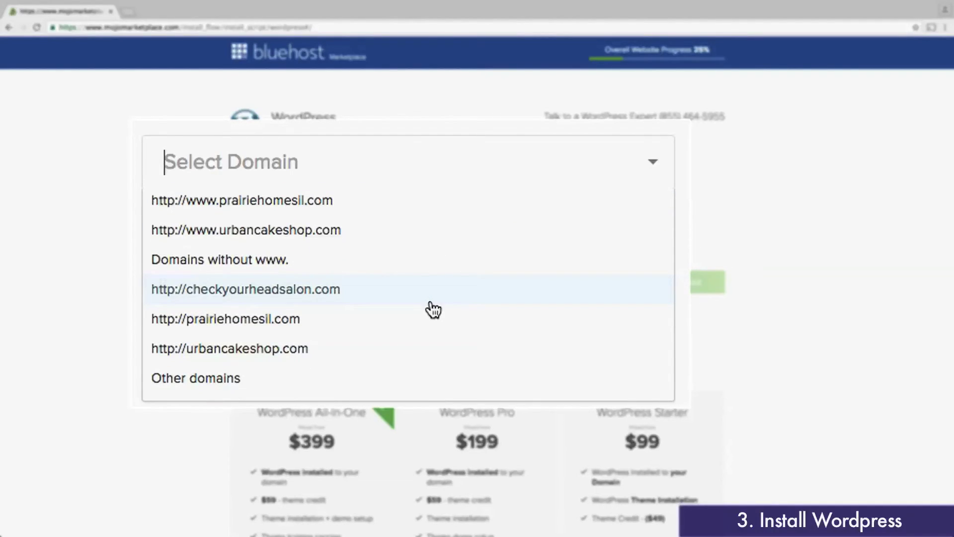
left_click(365, 282)
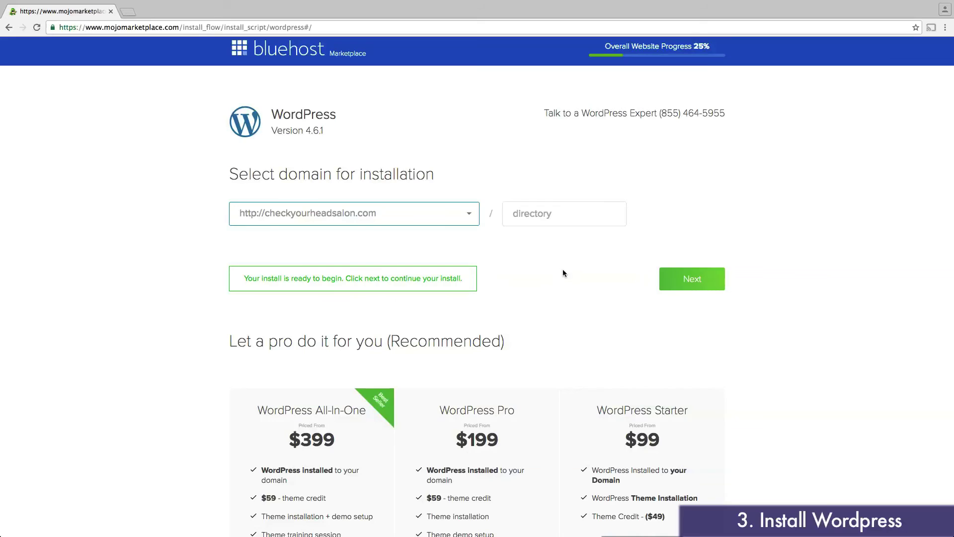
left_click(686, 280)
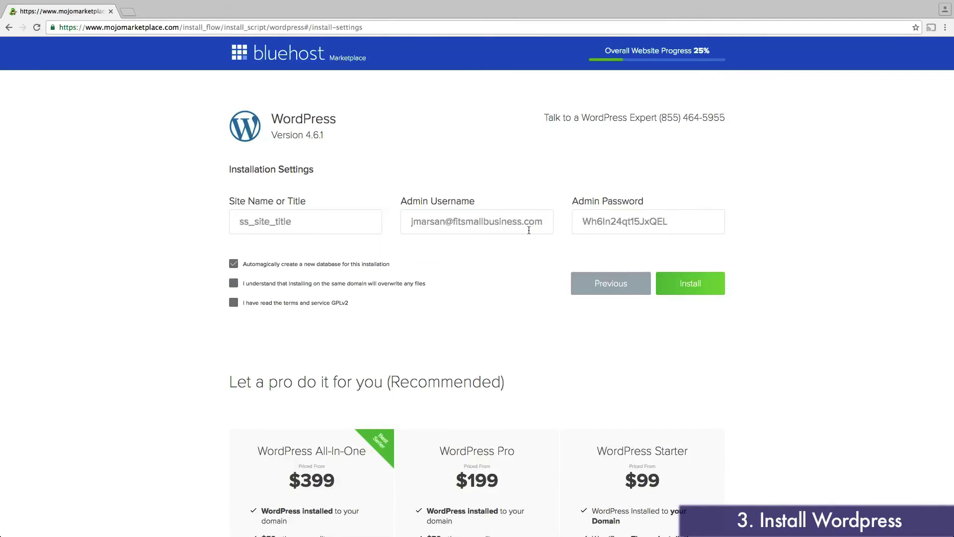
Step: Set the site title to 'Check Your Head Salon' and replace the admin password
left_click_drag(324, 224, 202, 216)
type("Check Your Head Salon")
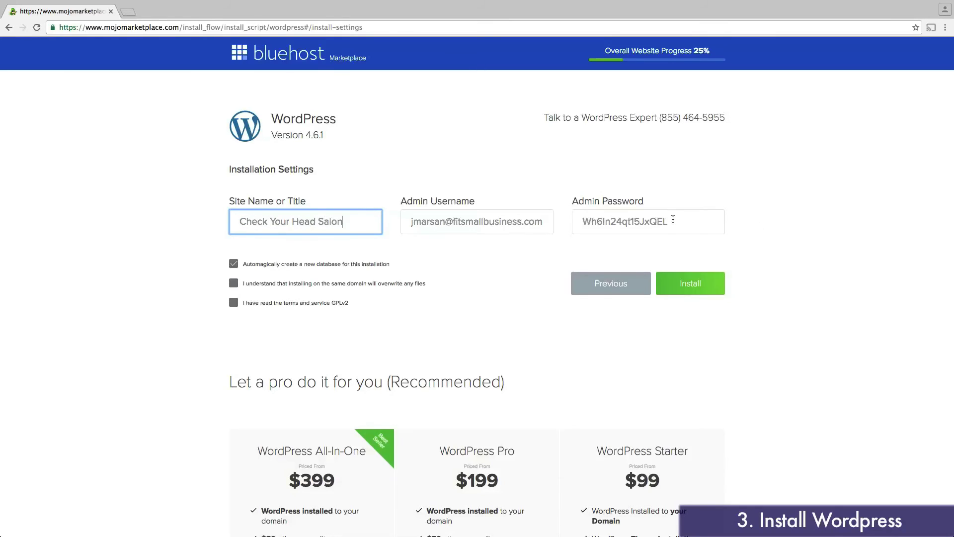
left_click_drag(674, 219, 579, 221)
type("Password12")
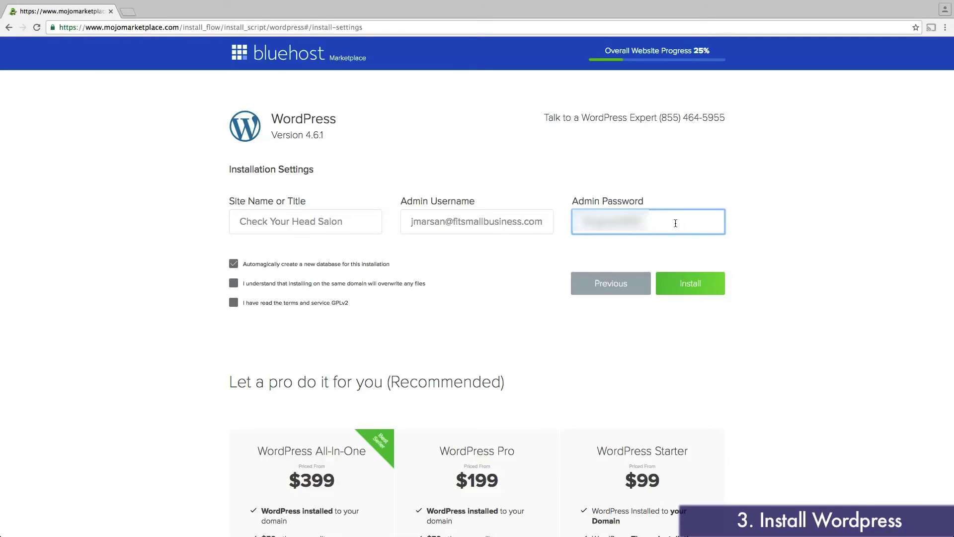
Step: Accept the file-overwrite notice and terms of service, then install WordPress
left_click(234, 282)
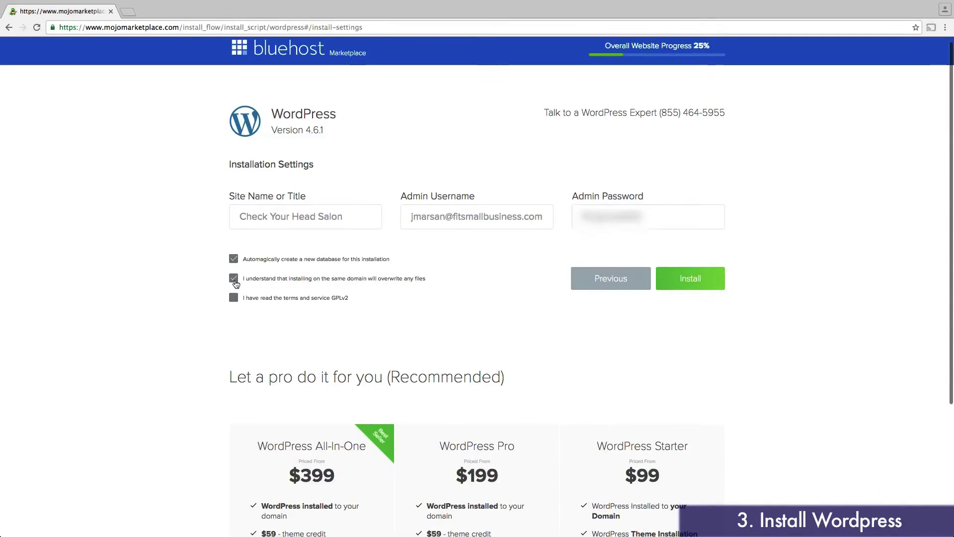
scroll(232, 293, "down", 1)
left_click(232, 300)
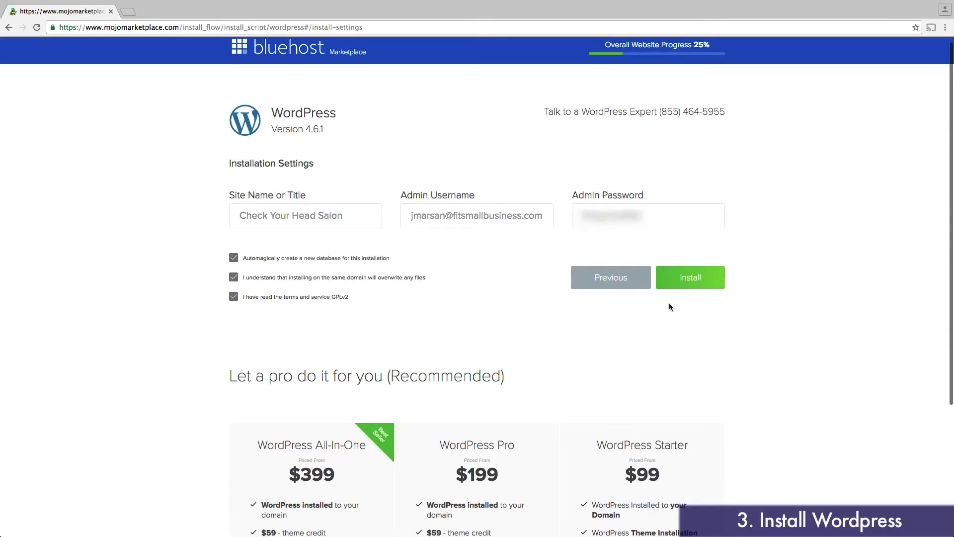
left_click(691, 283)
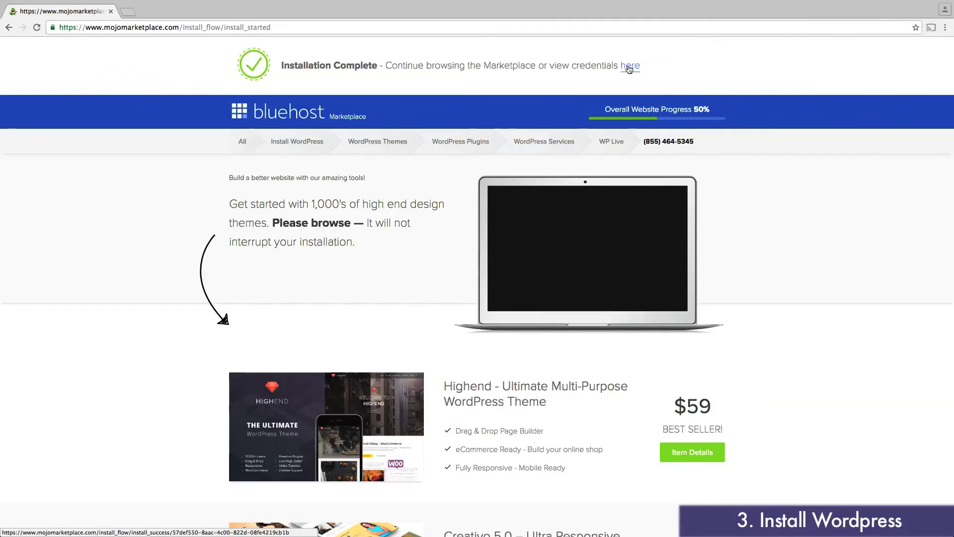
Step: Open the install credentials and log in to wp-admin with the admin e-mail and password
left_click(629, 69)
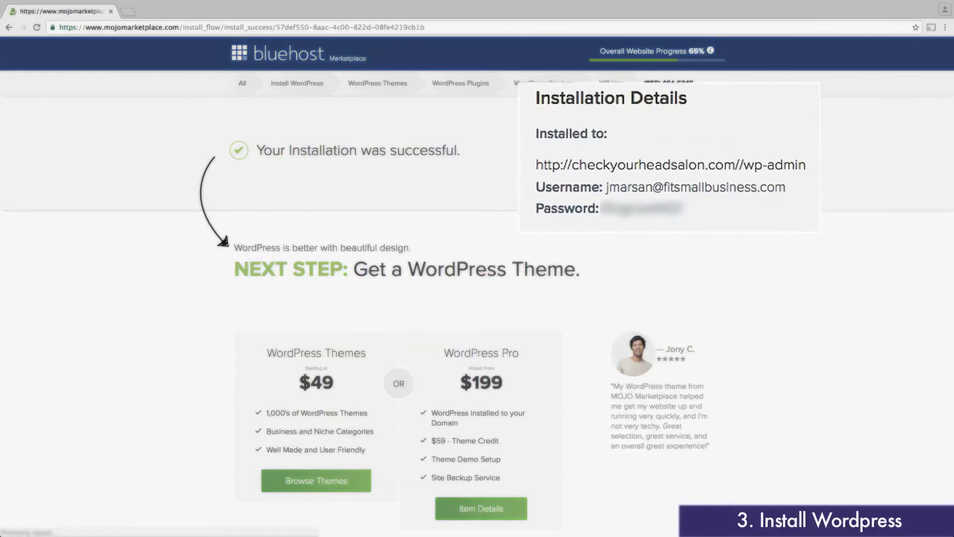
left_click(688, 158)
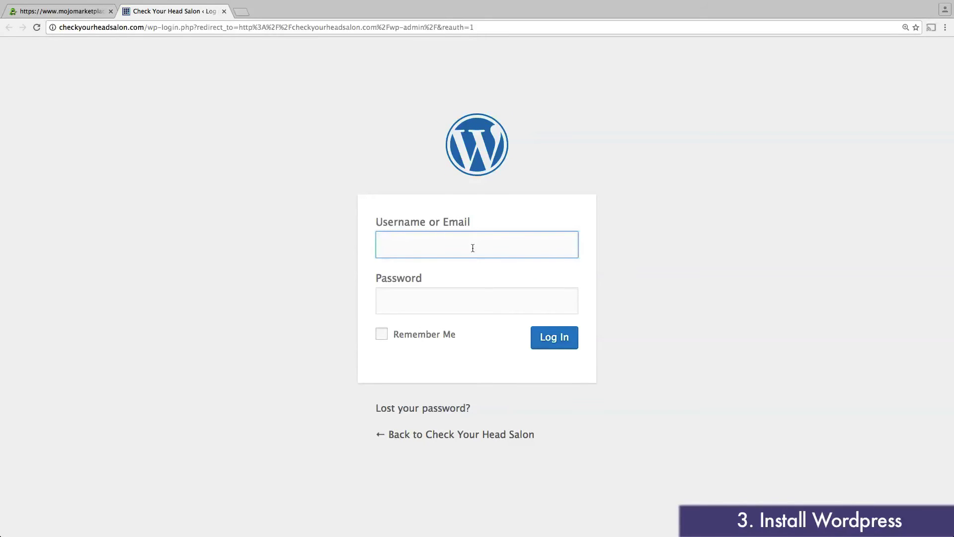
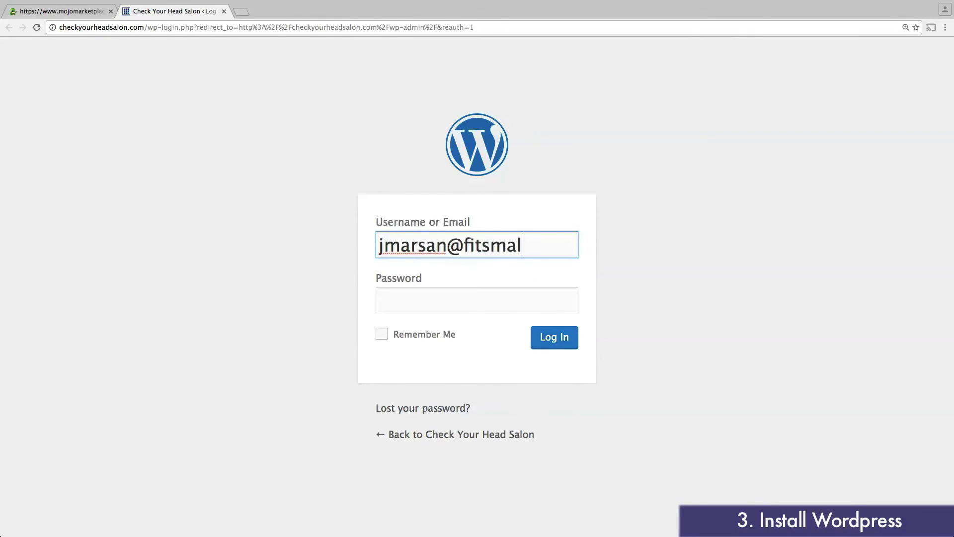
key("Tab")
type("***********")
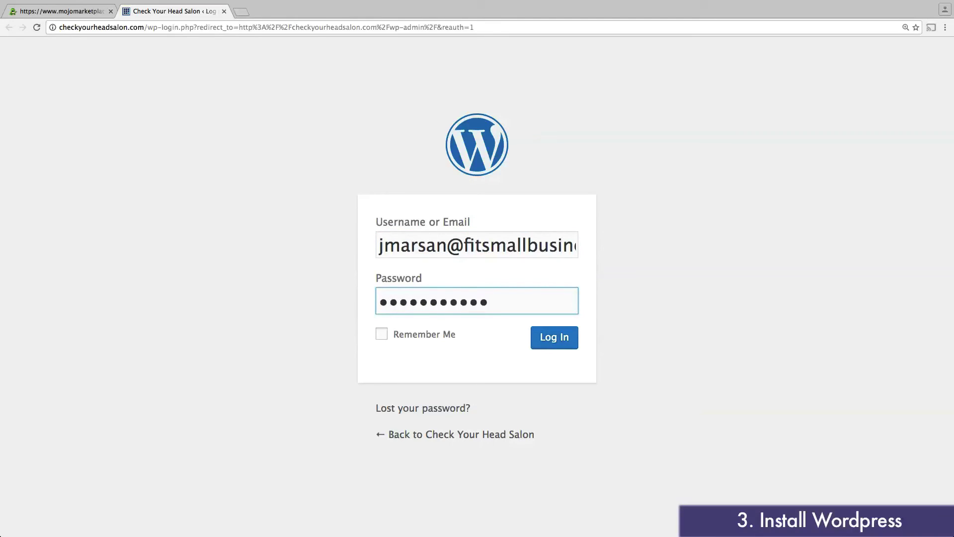
left_click(548, 340)
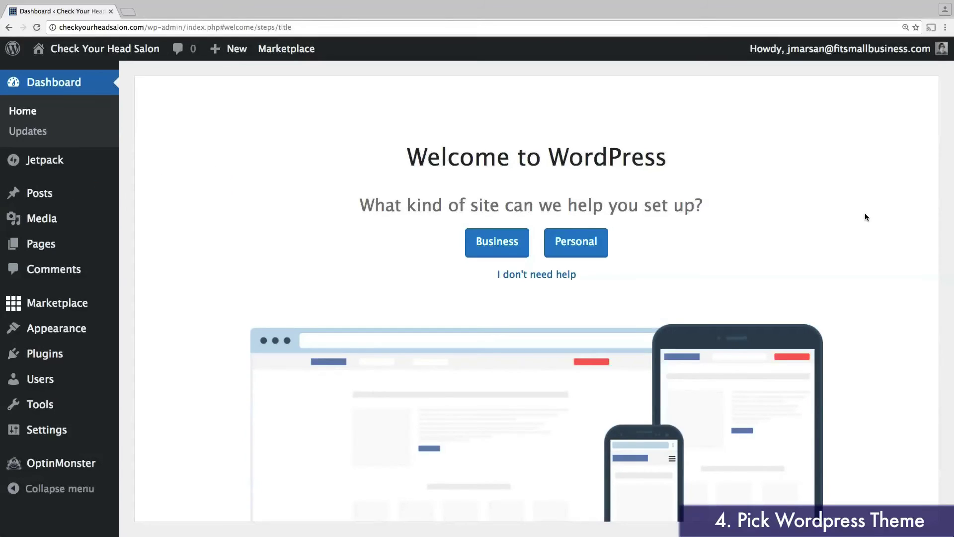
Step: On the Add Themes page, open the feature filter and search themes for 'brasserie'
left_click(72, 331)
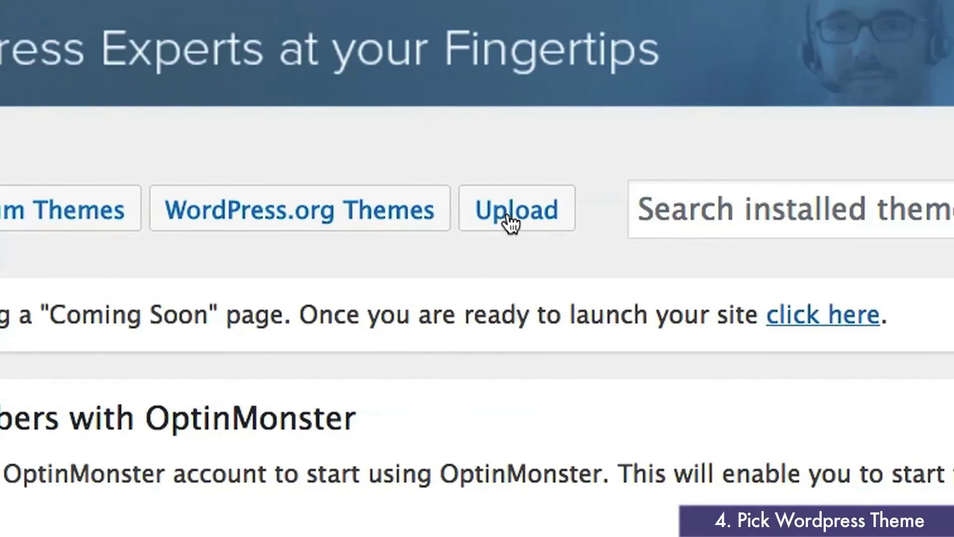
left_click(508, 211)
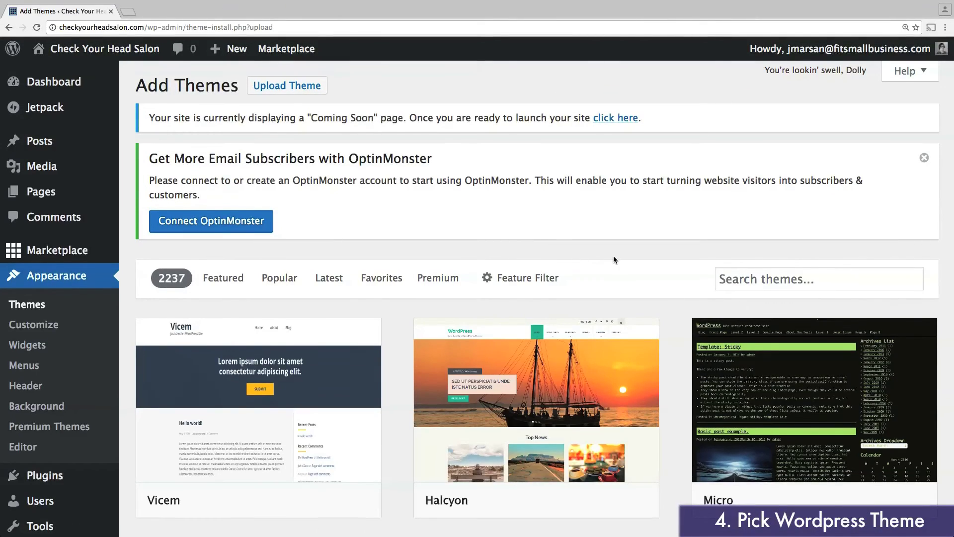
scroll(613, 258, "down", 5)
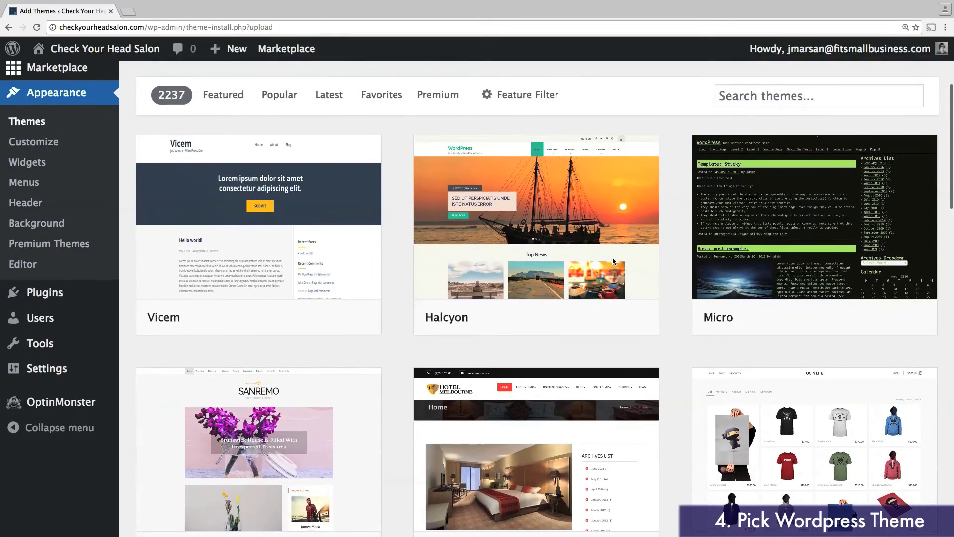
left_click(503, 95)
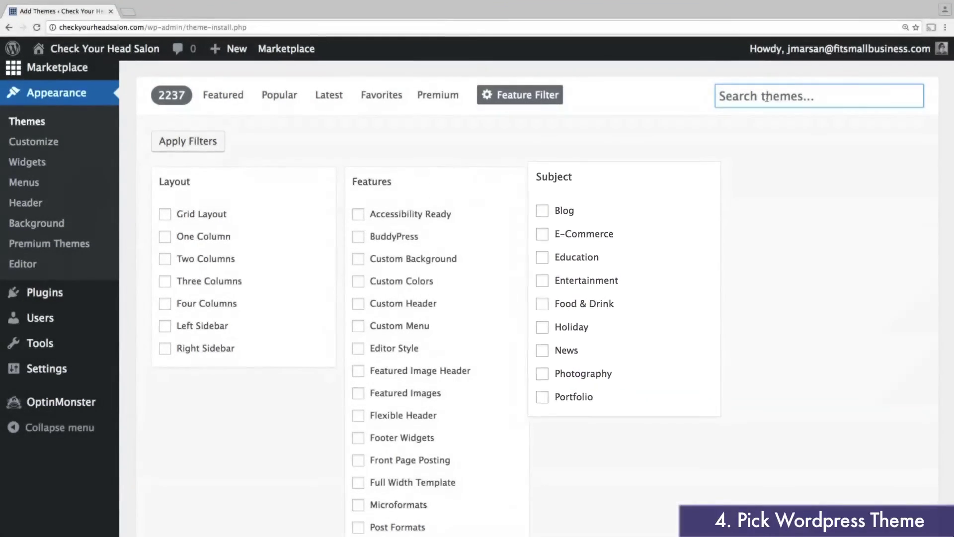
type("brasse")
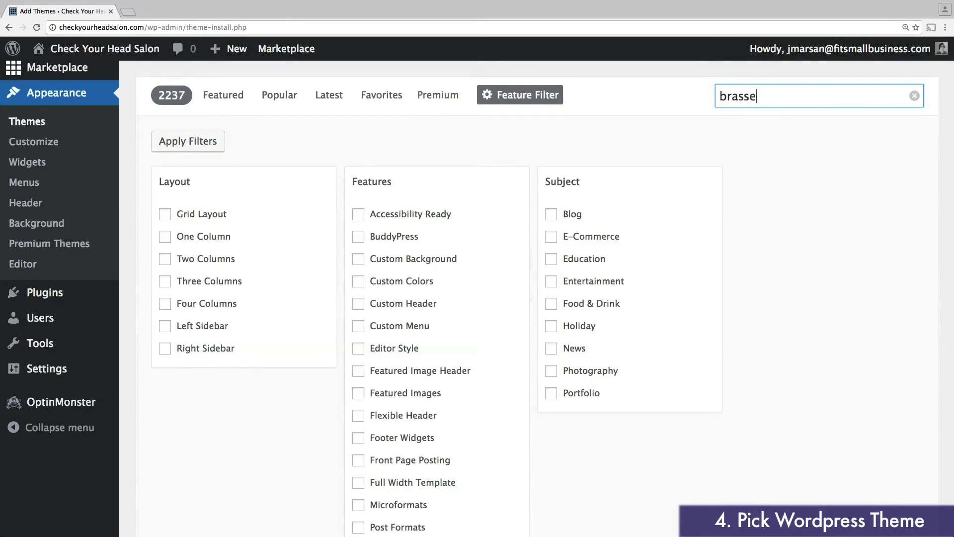
type("rie")
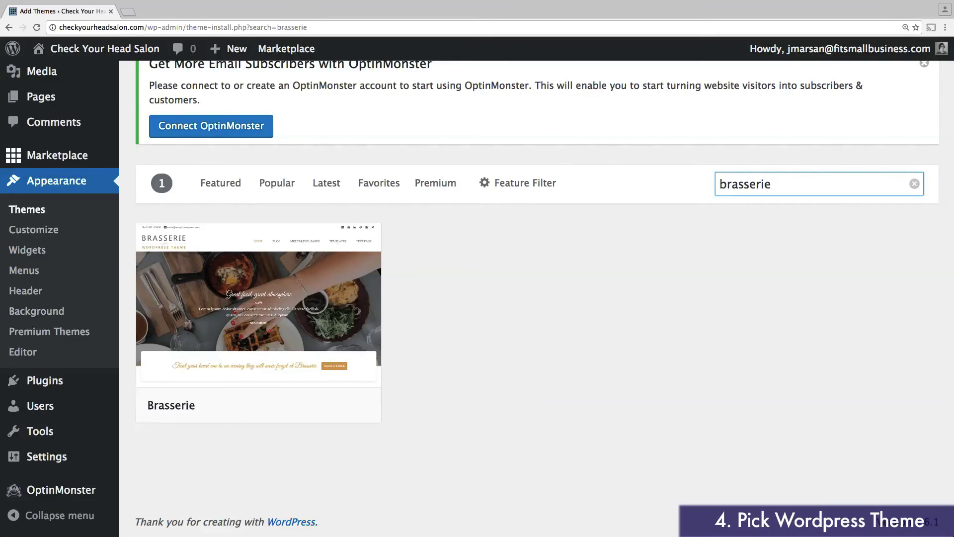
Step: Open the Brasserie theme preview, install it, and activate it
left_click(281, 295)
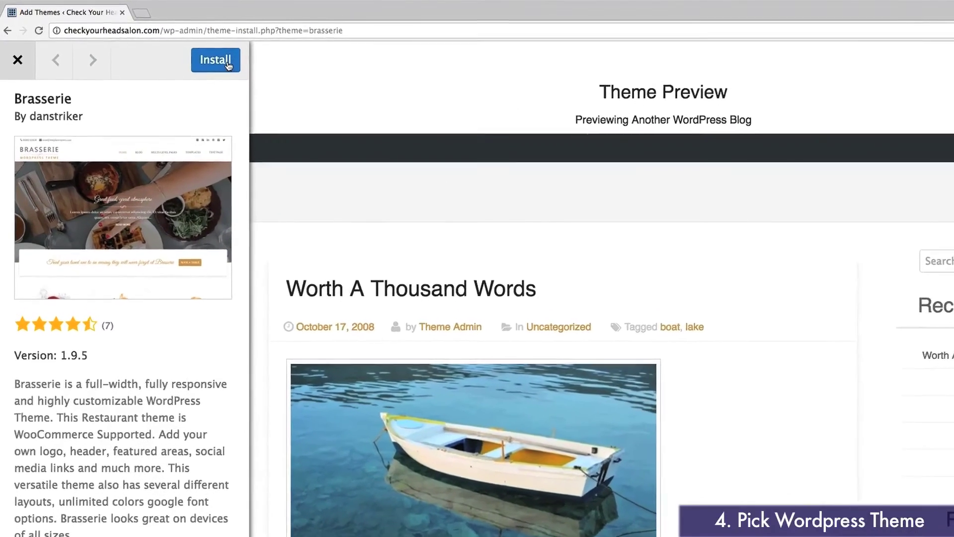
left_click(204, 56)
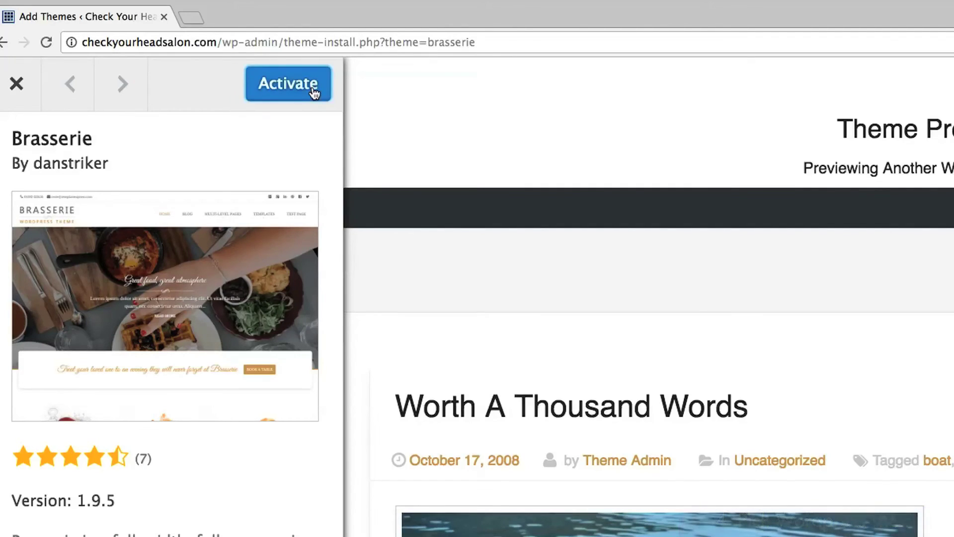
left_click(298, 91)
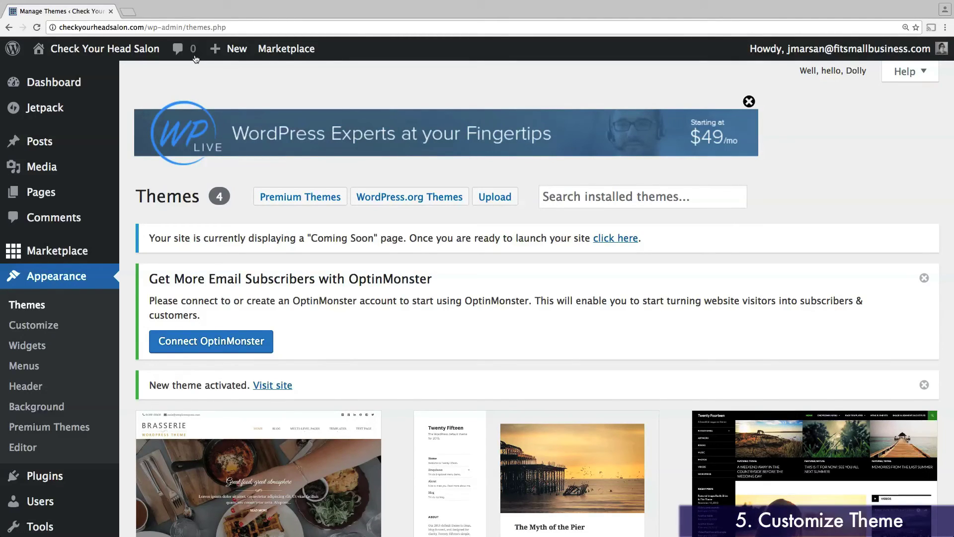
Step: In the Customizer's Site Identity, set the site tagline to 'Styling & Color'
left_click(37, 330)
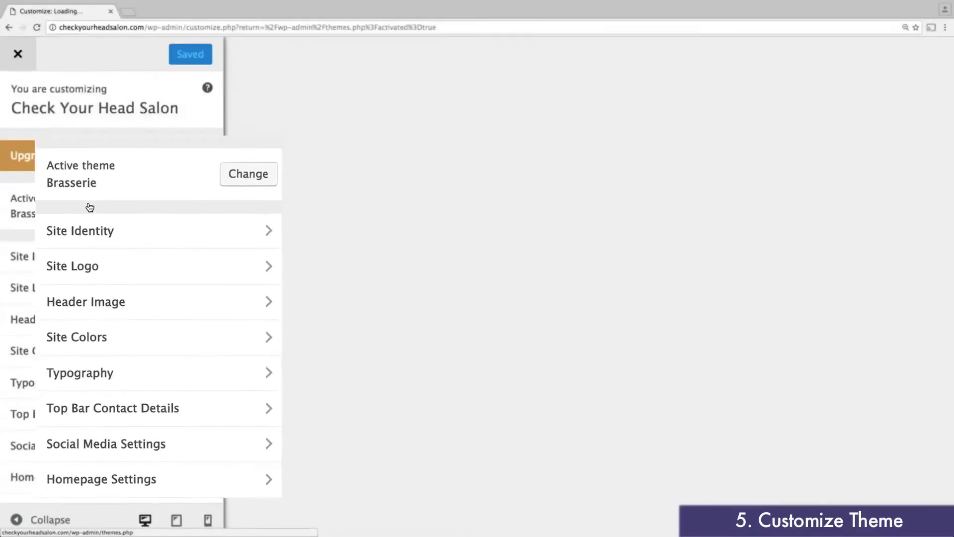
left_click(56, 258)
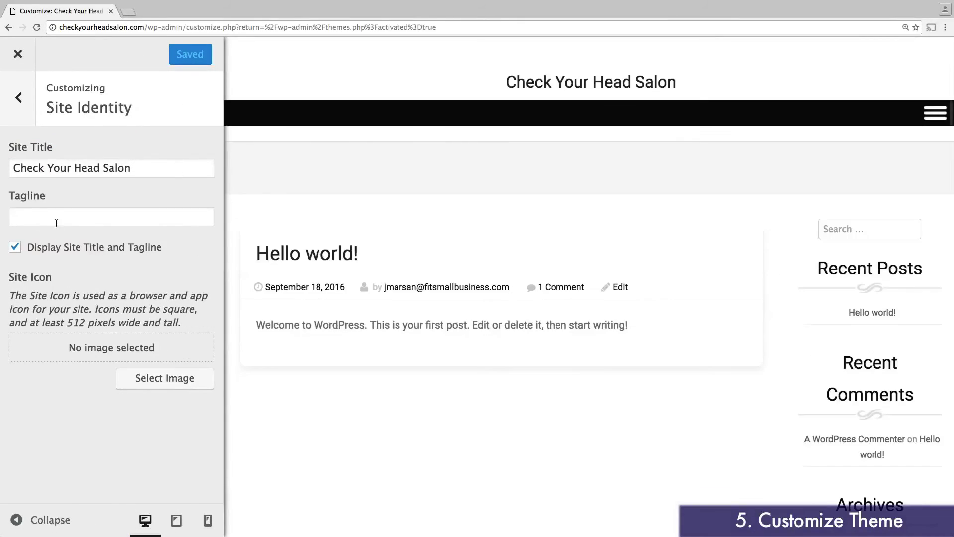
left_click(57, 220)
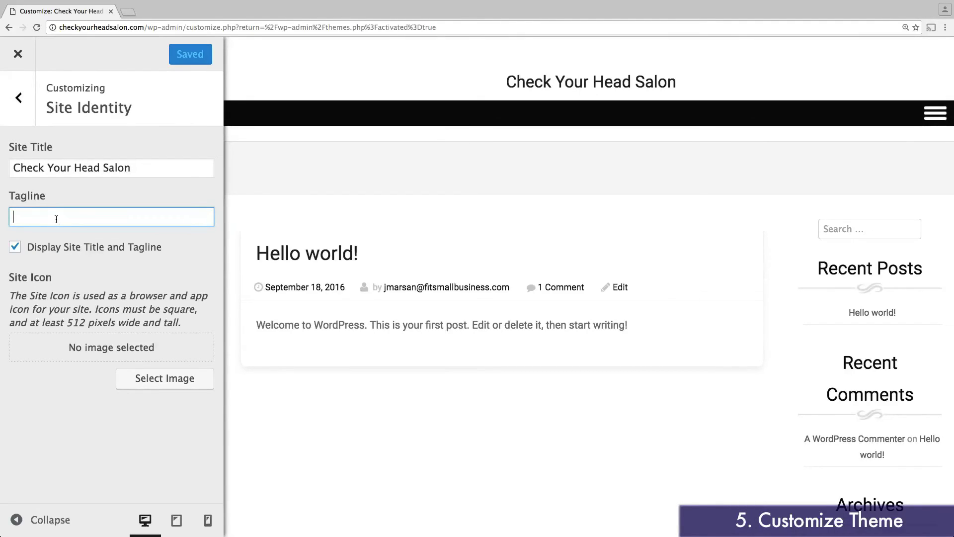
type("Styling & Color")
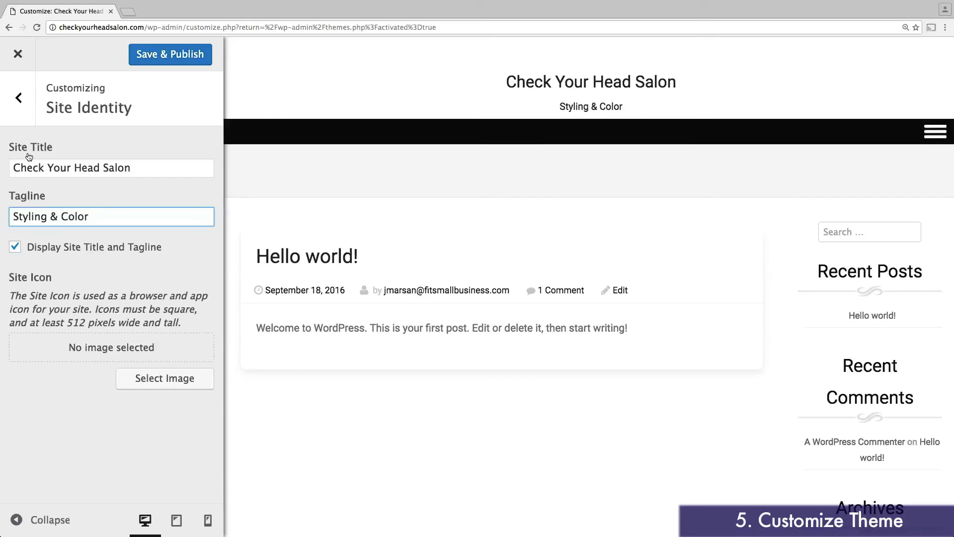
left_click(19, 99)
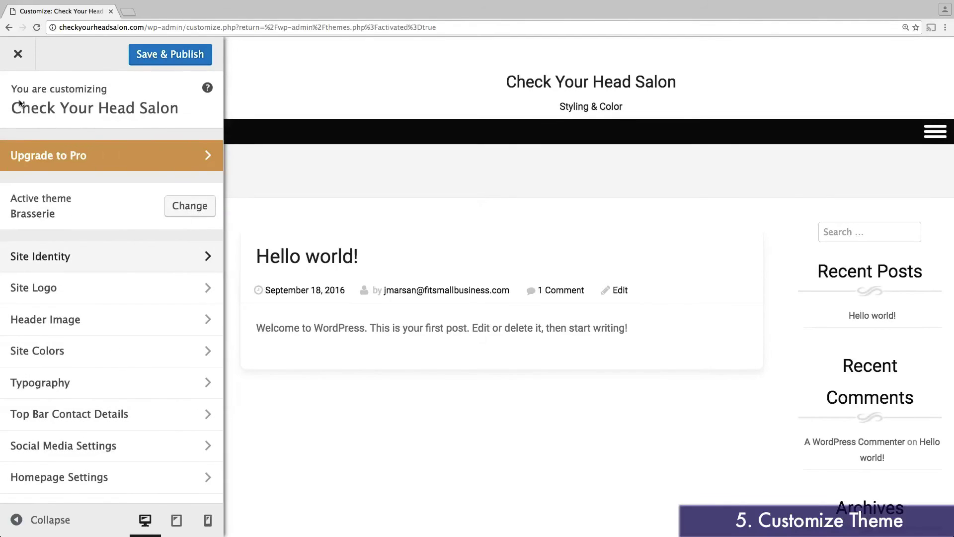
Step: Set Logo-Tiny.png from the Media Library as the site logo
left_click(62, 291)
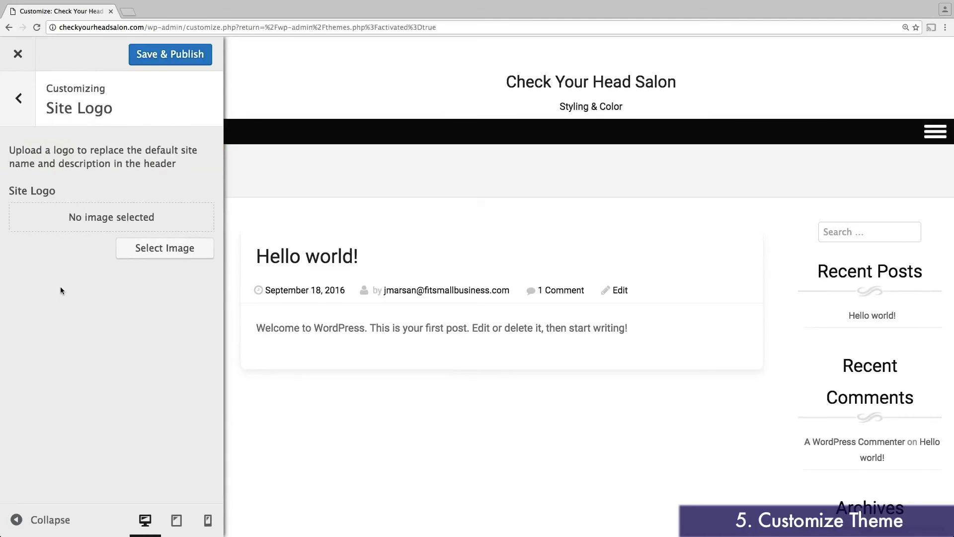
left_click(136, 248)
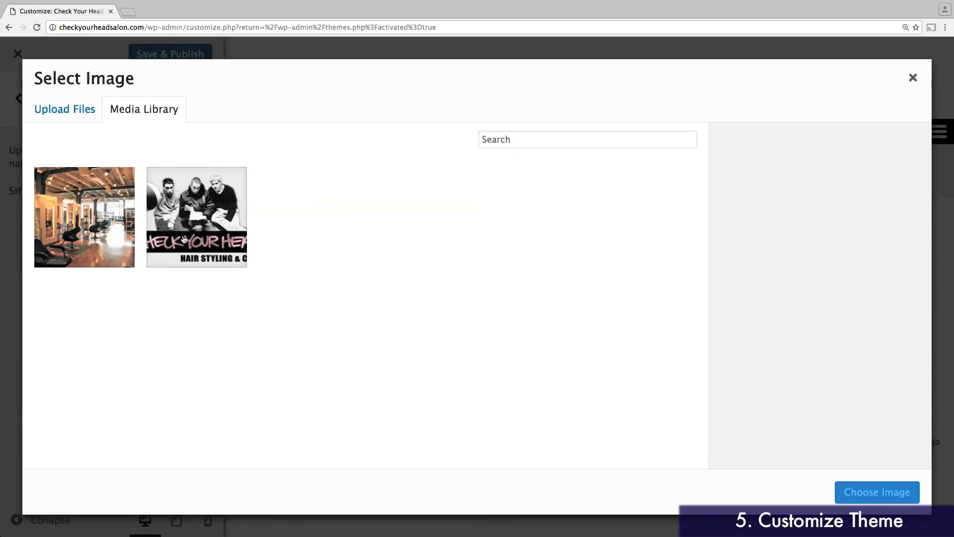
left_click(184, 239)
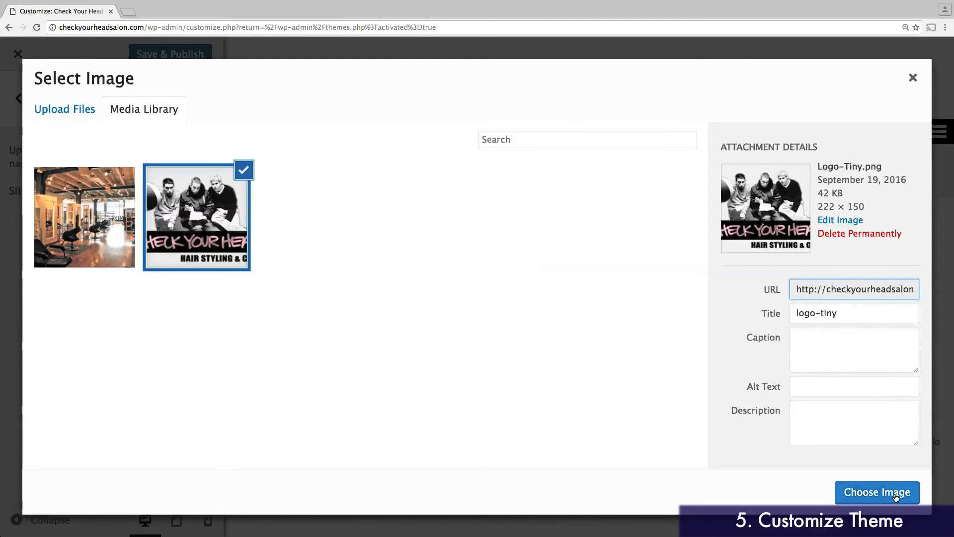
left_click(877, 492)
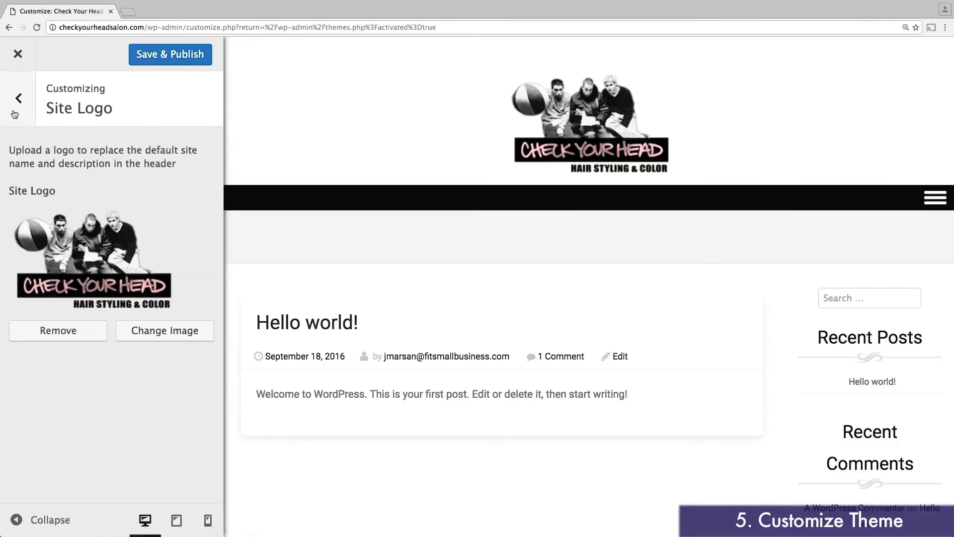
left_click(15, 114)
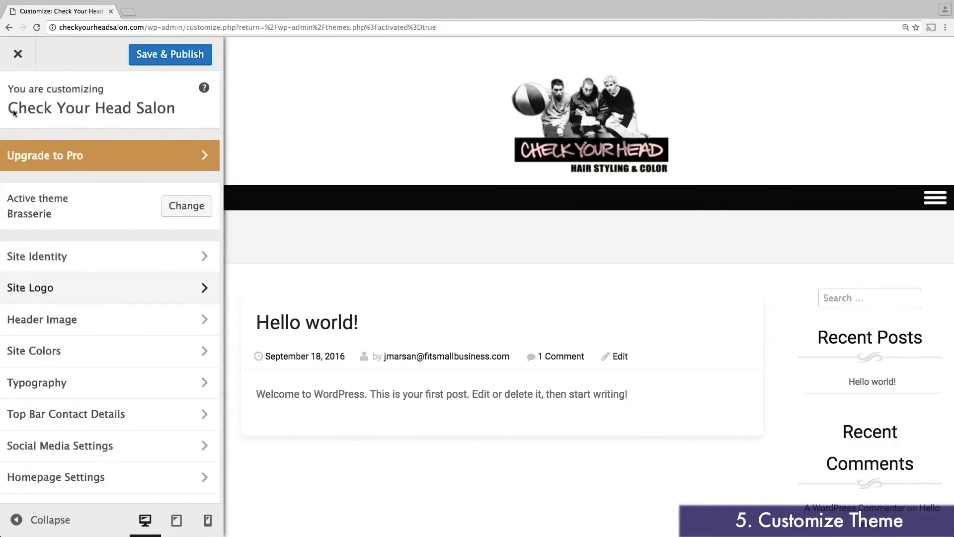
Step: Add image.jpg as the header image, cropped to the middle of the salon photo
left_click(131, 331)
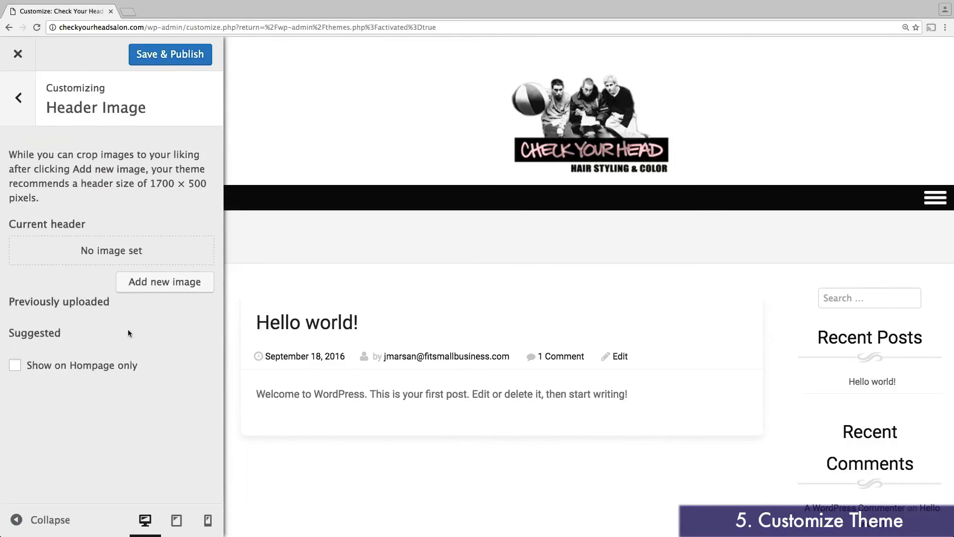
left_click(159, 293)
left_click(109, 238)
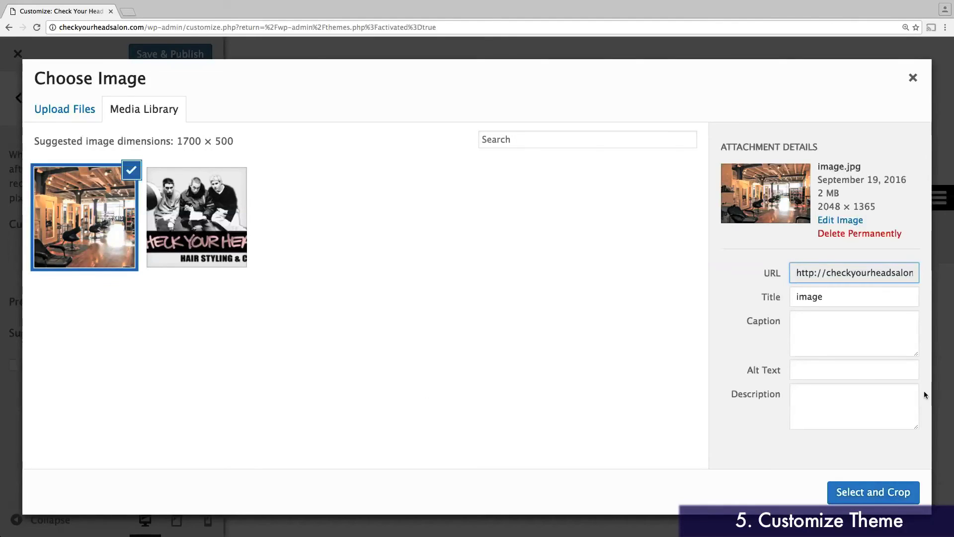
left_click(855, 496)
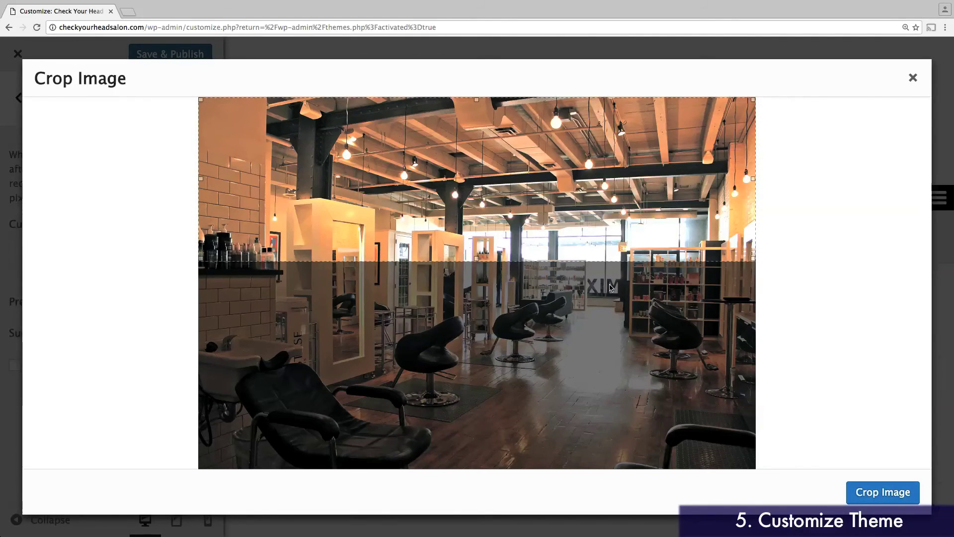
left_click_drag(583, 229, 582, 345)
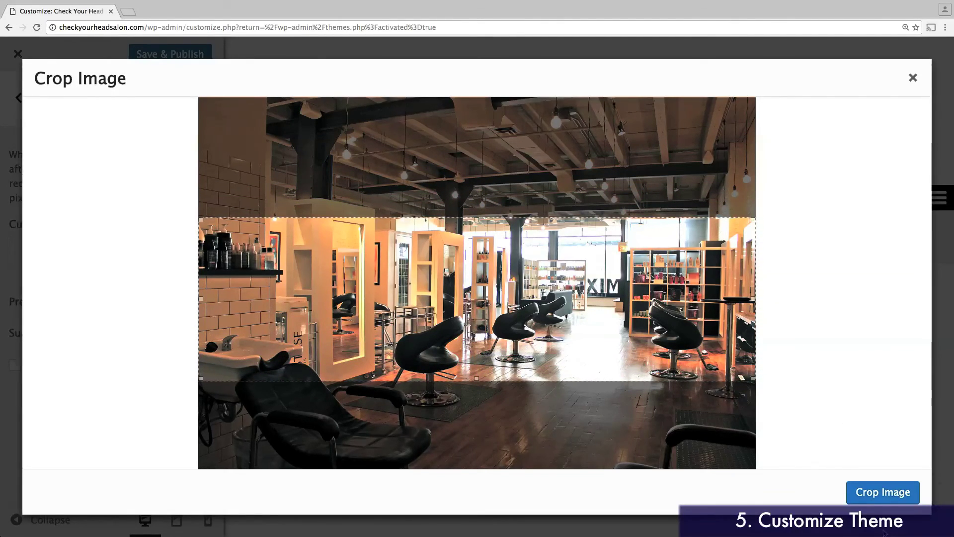
left_click(867, 495)
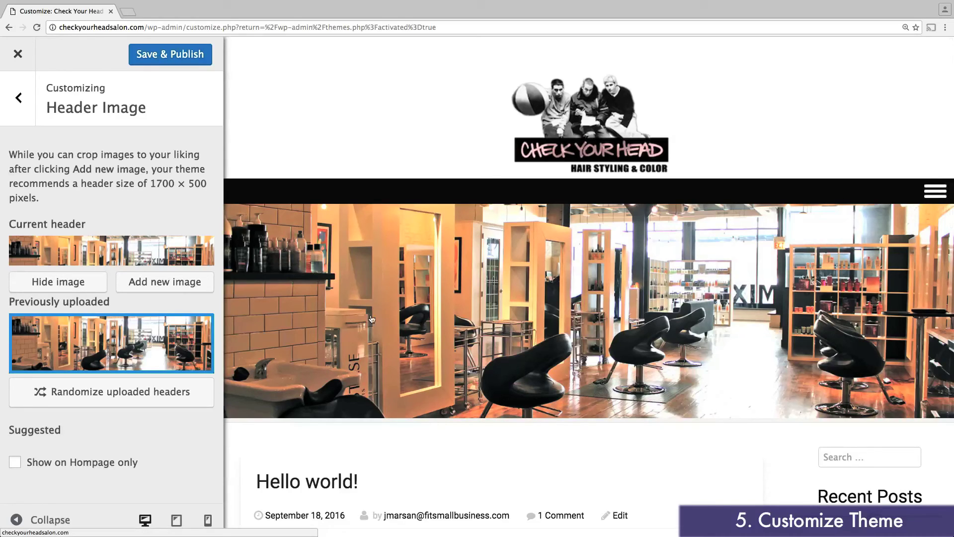
Step: Change the Theme Highlight Color under Site Colors to dark grey #333333
left_click(20, 116)
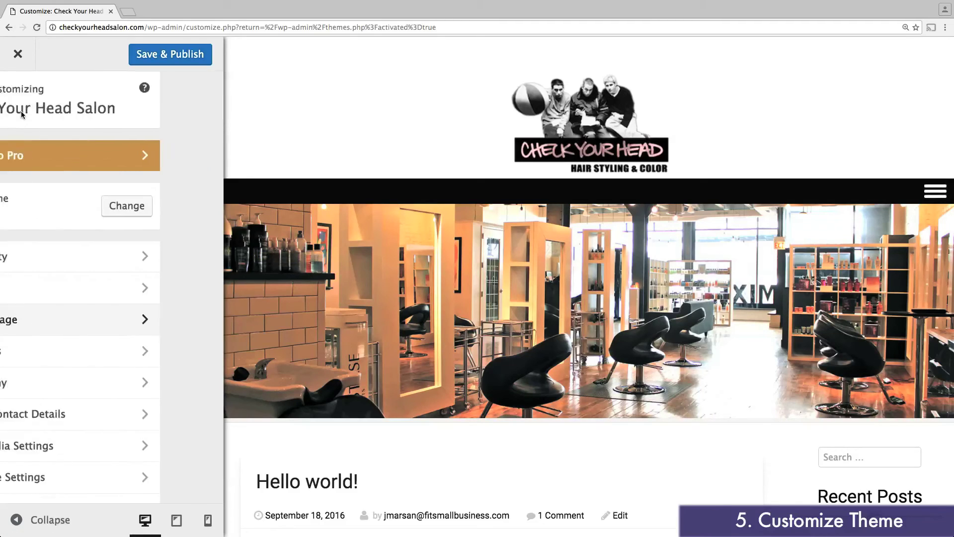
left_click(81, 349)
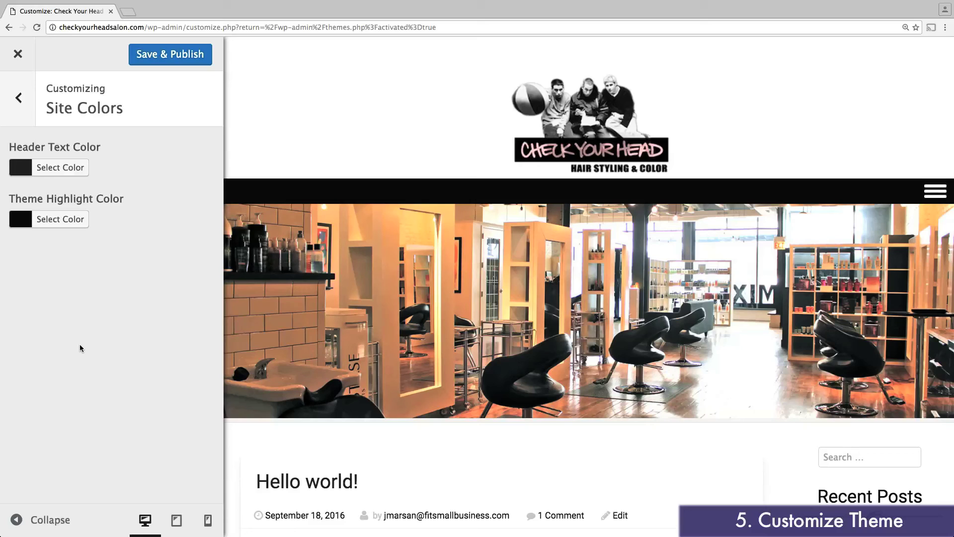
left_click(26, 225)
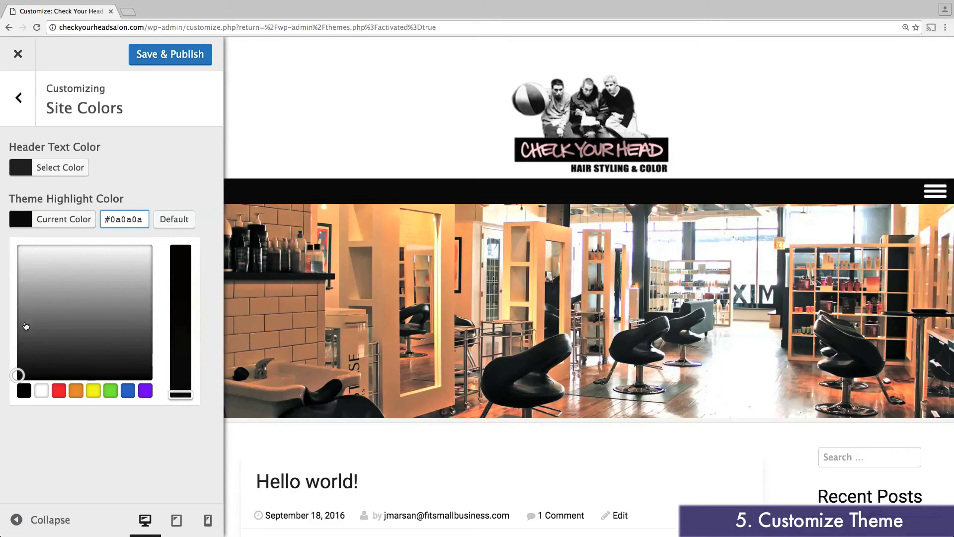
left_click_drag(20, 367, 7, 351)
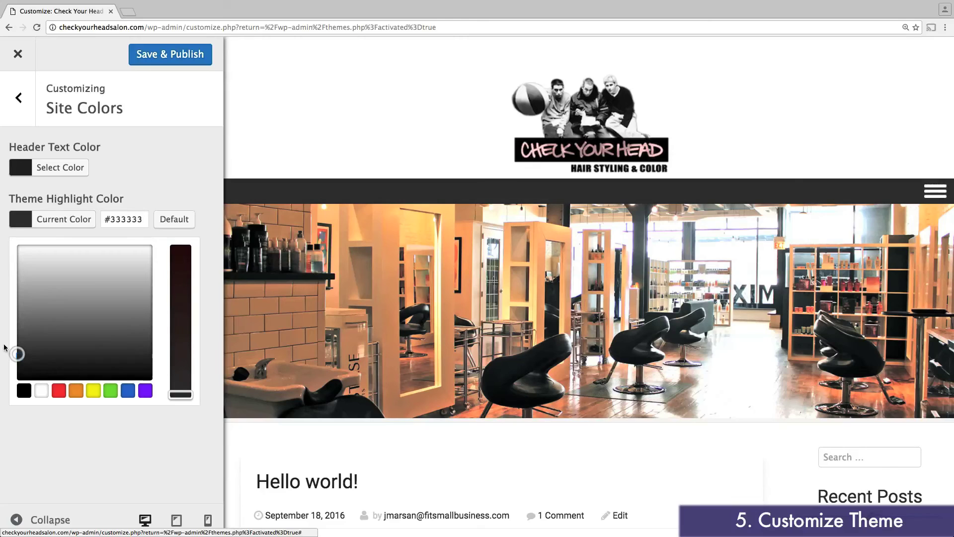
left_click(63, 446)
left_click(18, 98)
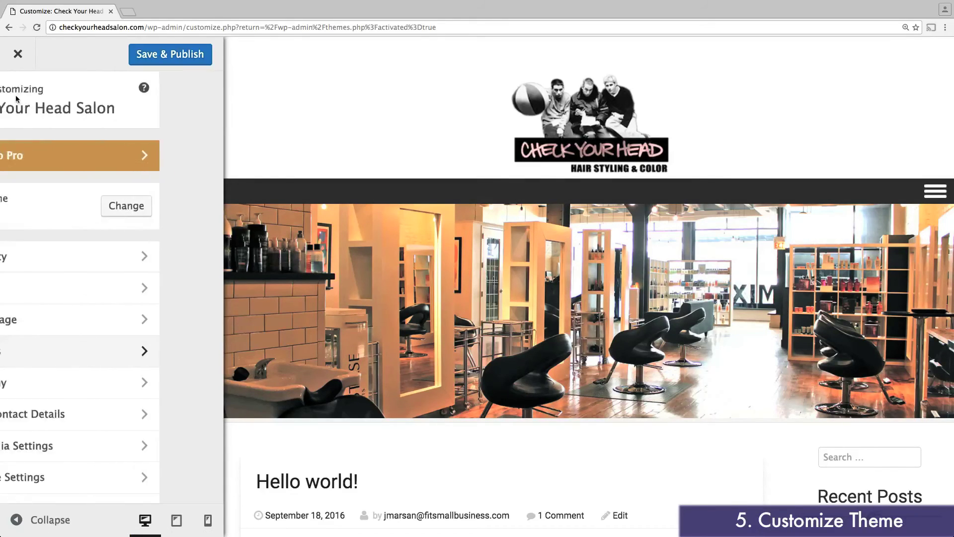
Step: Try Open Sans Condensed as the Typography headers font, then revert it to Roboto
left_click(129, 383)
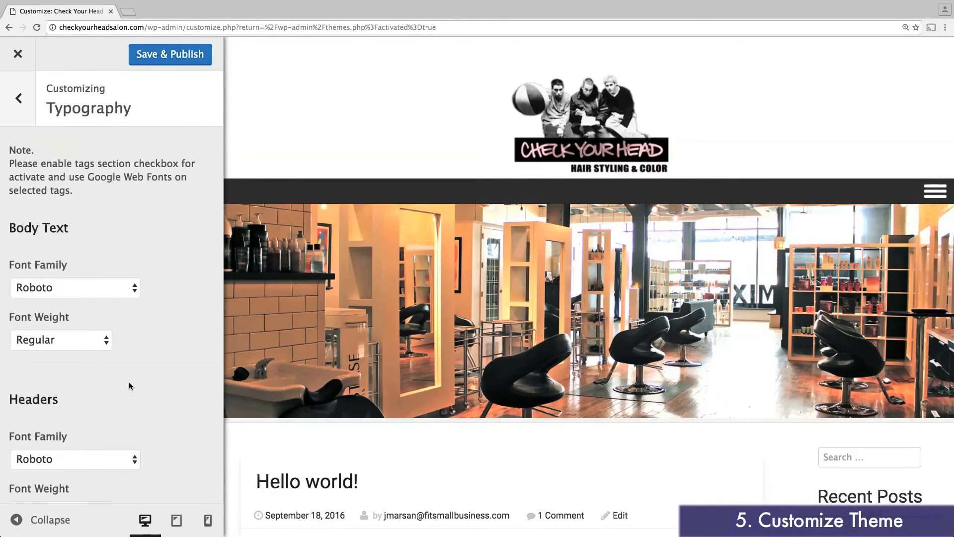
scroll(134, 374, "down", 2)
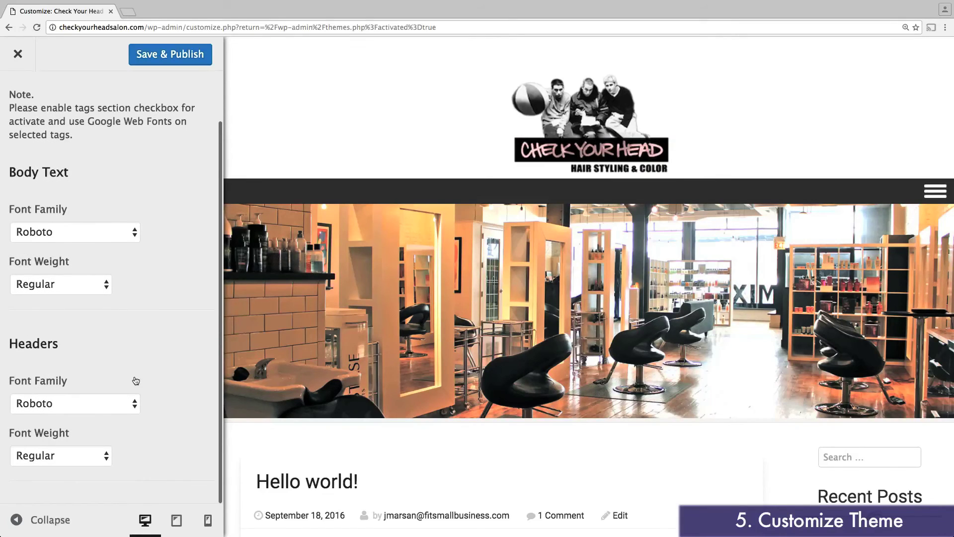
left_click(113, 408)
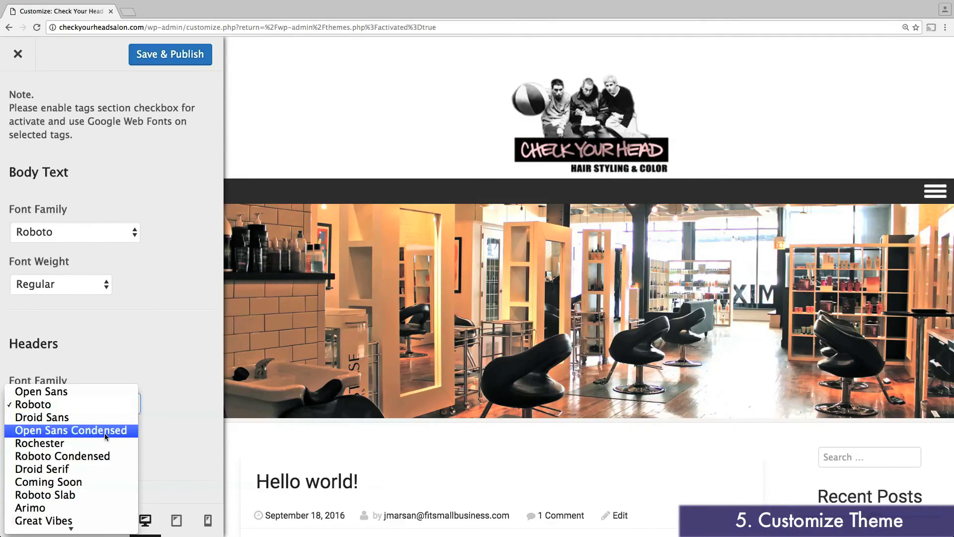
left_click(105, 431)
left_click(103, 410)
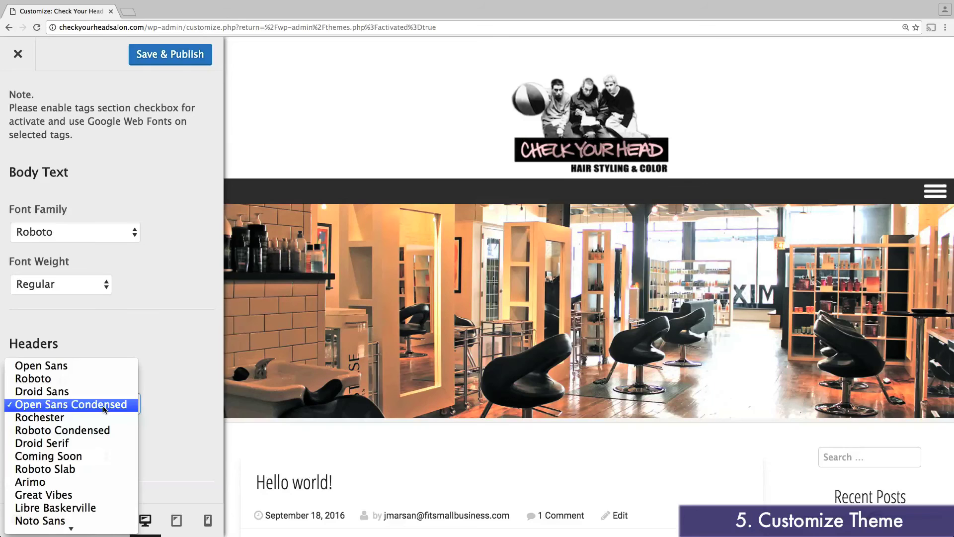
left_click(99, 384)
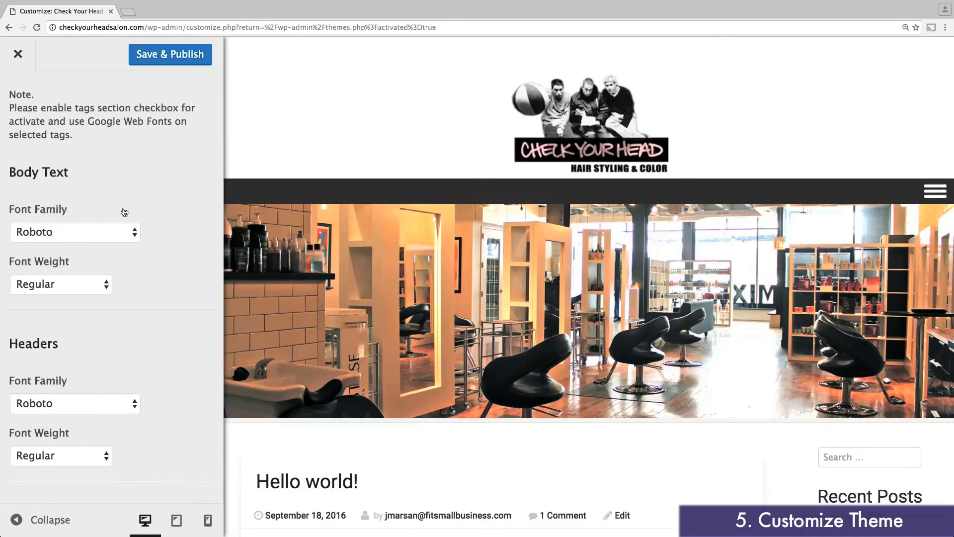
scroll(121, 209, "up", 2)
Step: Enter the salon's phone number and contact e-mail in Top Bar Contact Details
left_click(22, 117)
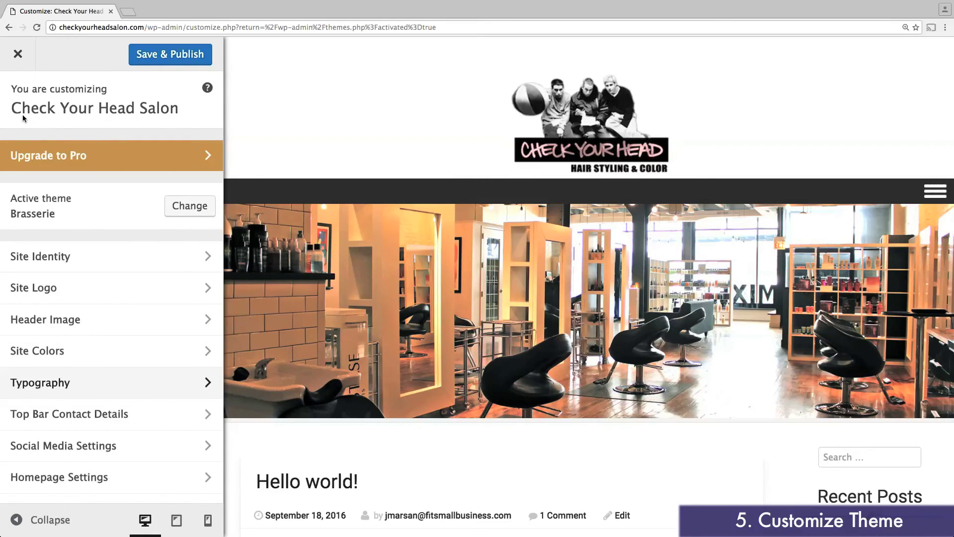
left_click(128, 412)
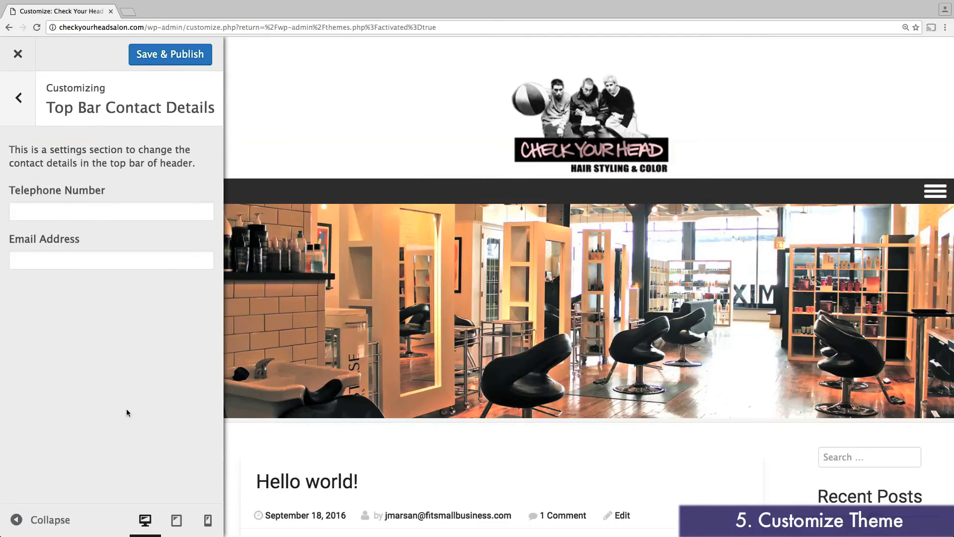
left_click(87, 217)
type("217-555-2938")
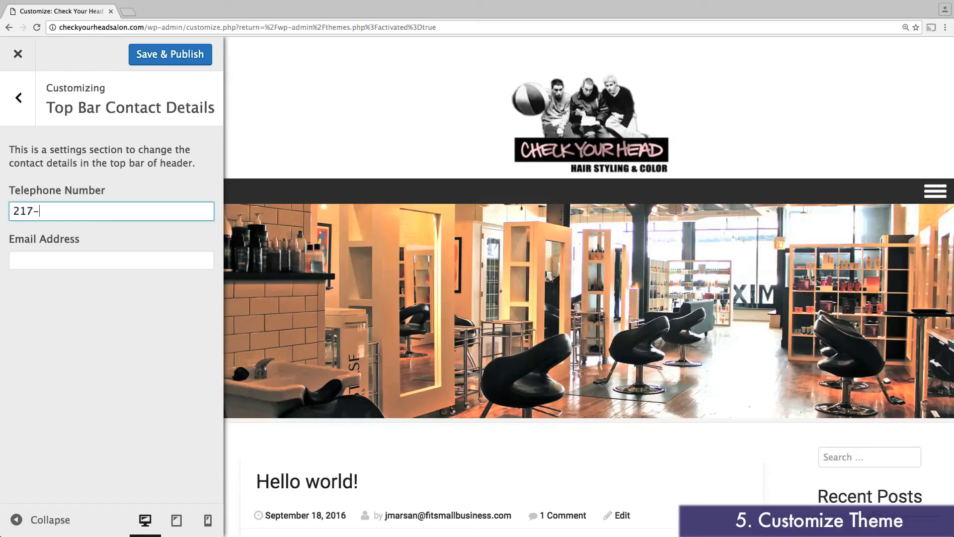
left_click(111, 260)
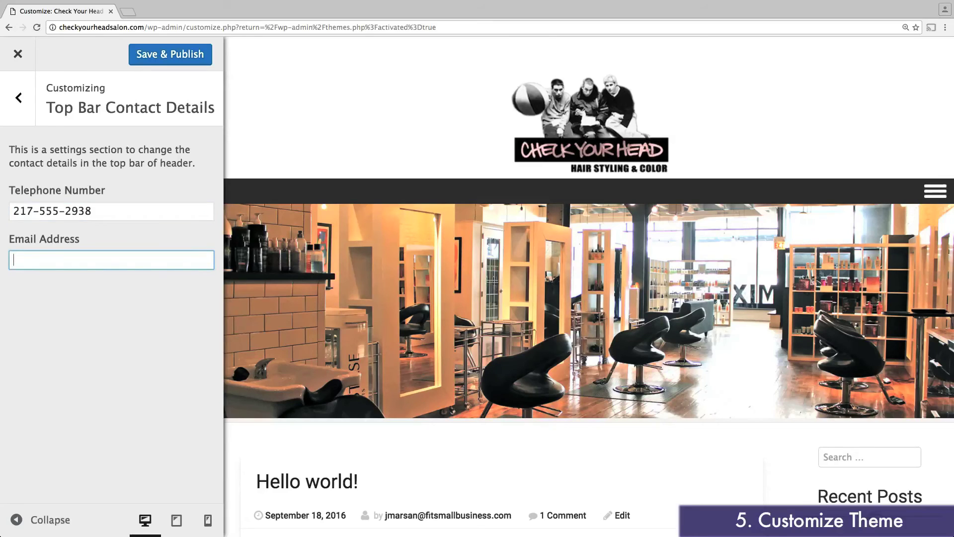
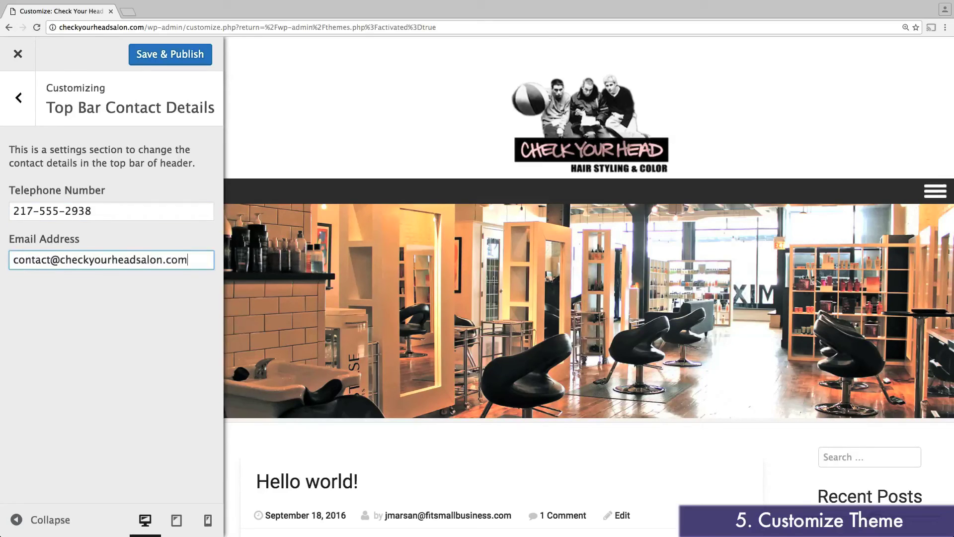
left_click(19, 98)
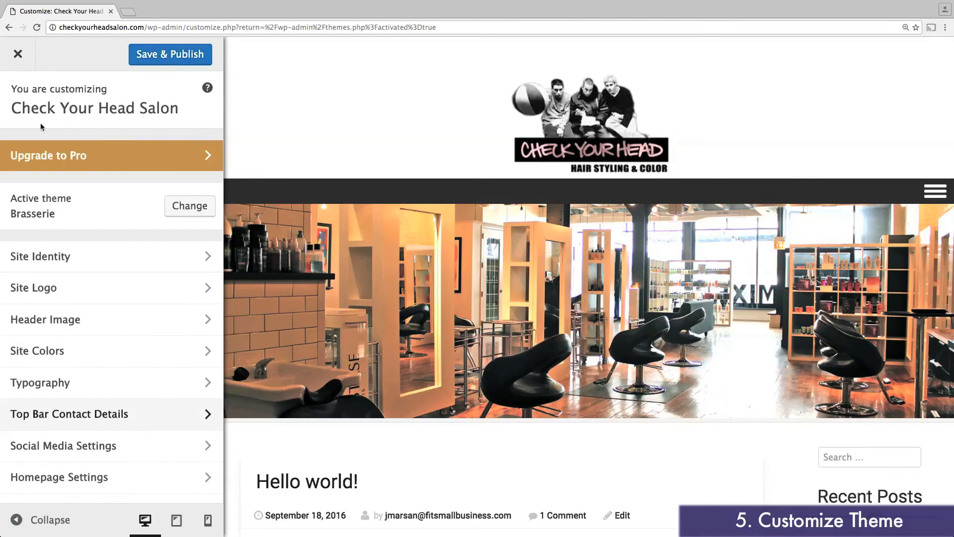
Step: Enter the salon's Twitter and Facebook profile URLs in Social Media Settings
left_click(108, 444)
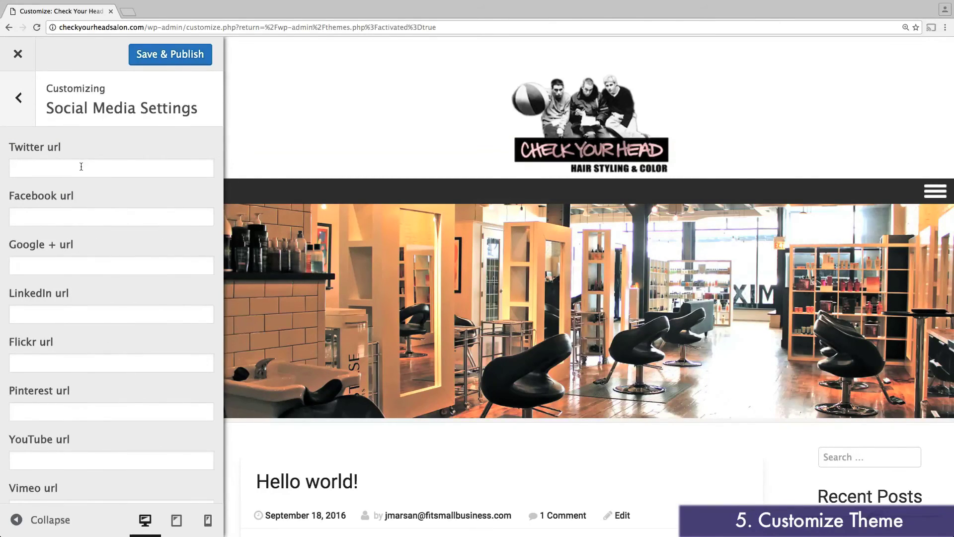
left_click(81, 167)
type("twitter.com/checkyourheadsalon")
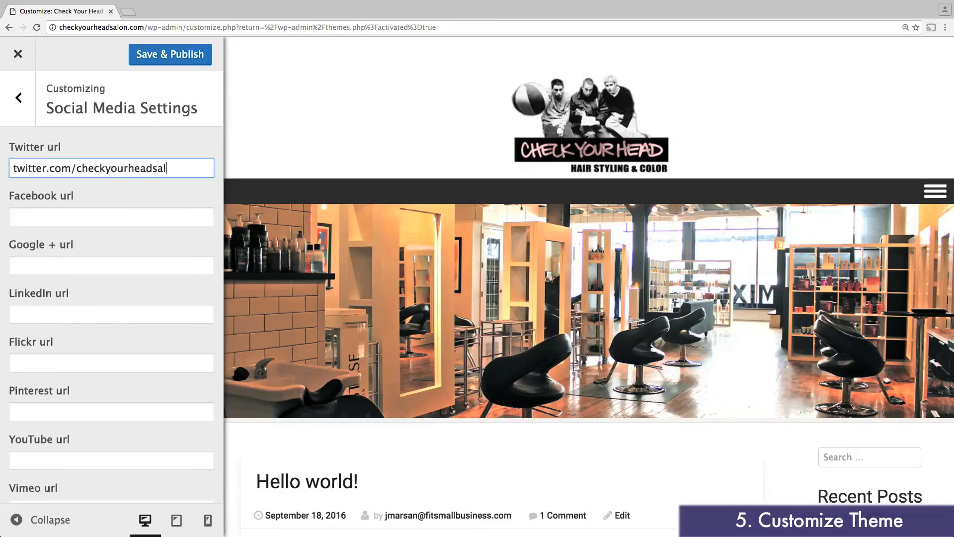
left_click(111, 216)
type("facebook.com/checkyourheadsalon")
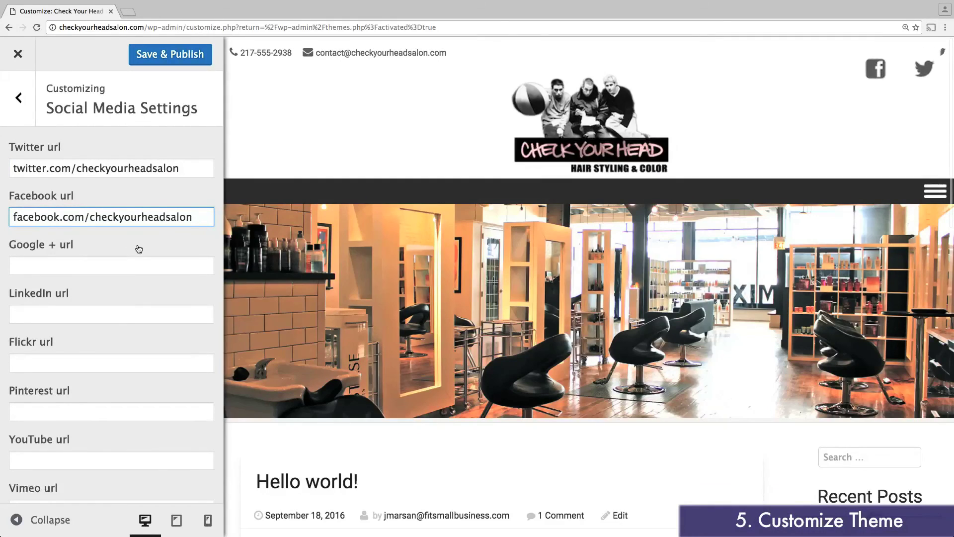
left_click(138, 270)
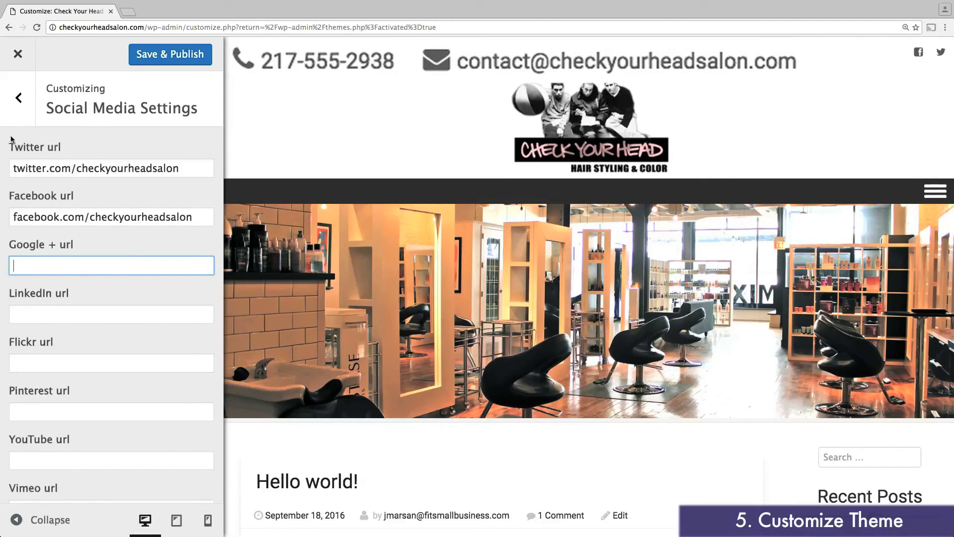
left_click(15, 104)
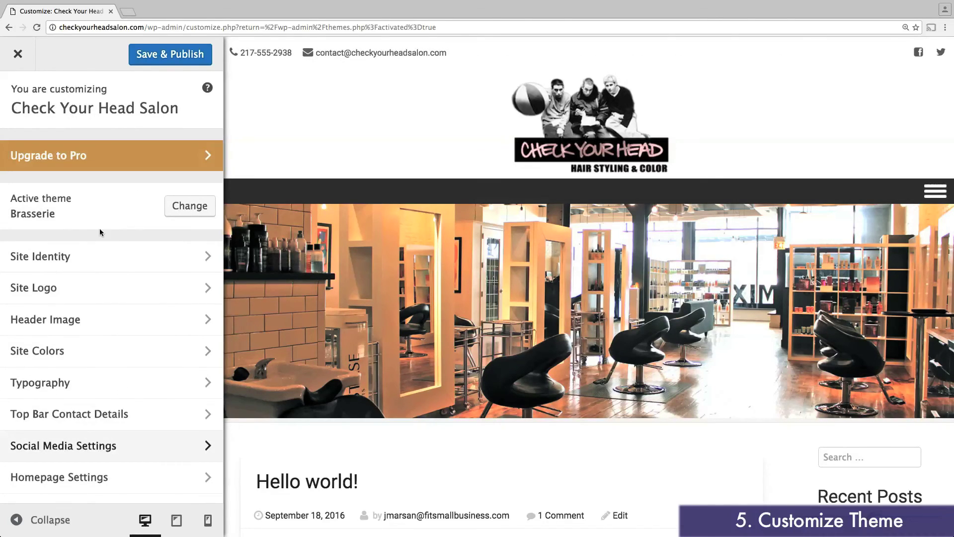
Step: Save & Publish the Customizer changes and close the Customizer
scroll(124, 330, "down", 3)
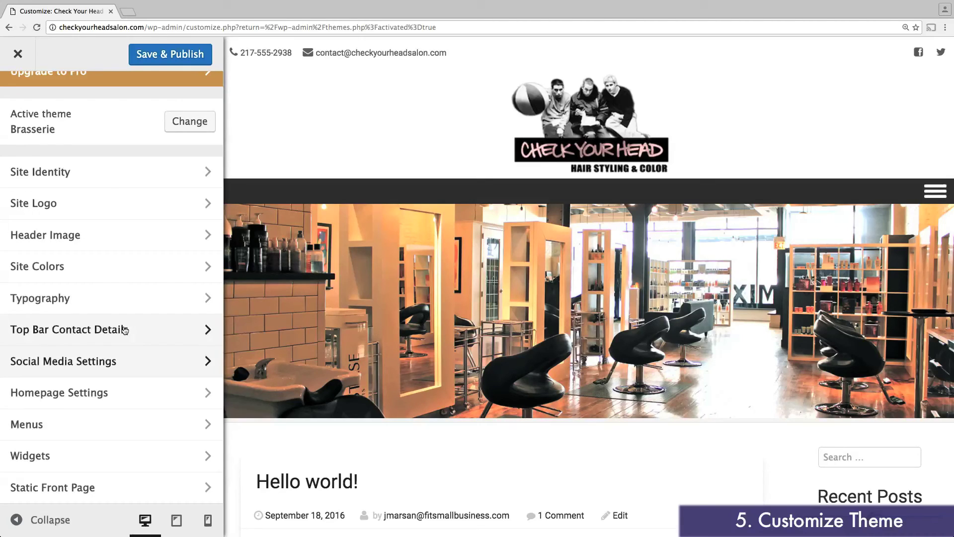
left_click(165, 56)
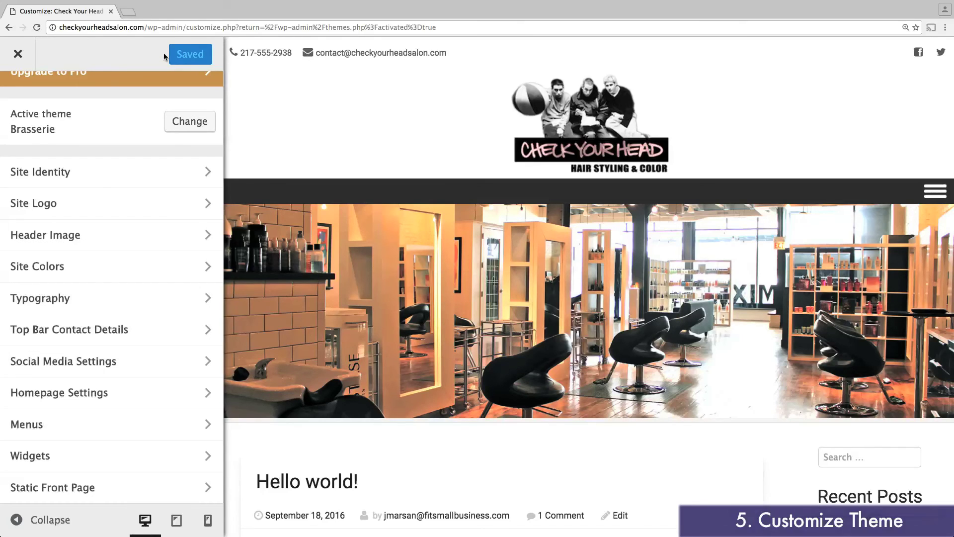
left_click(16, 54)
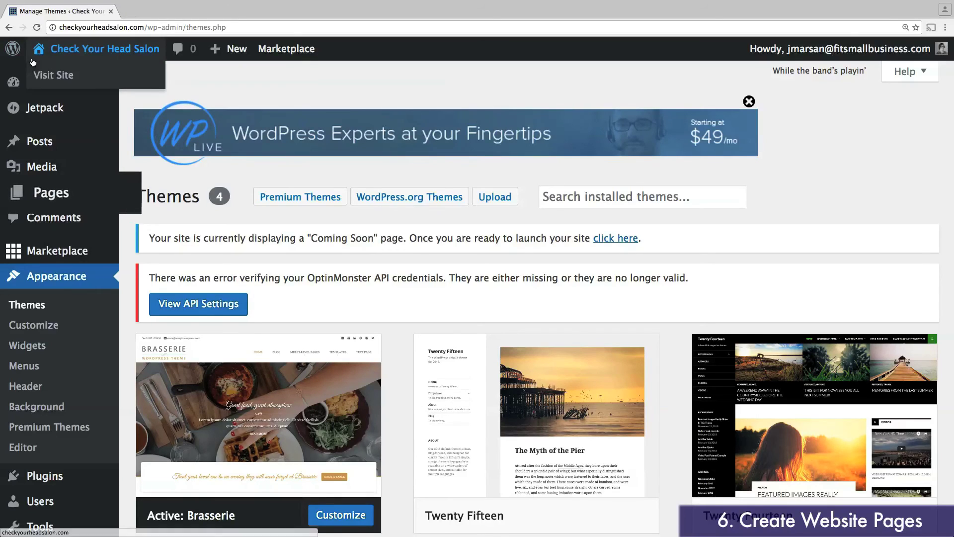
Step: Move the Sample Page to the trash with the Move to Trash bulk action
left_click(44, 196)
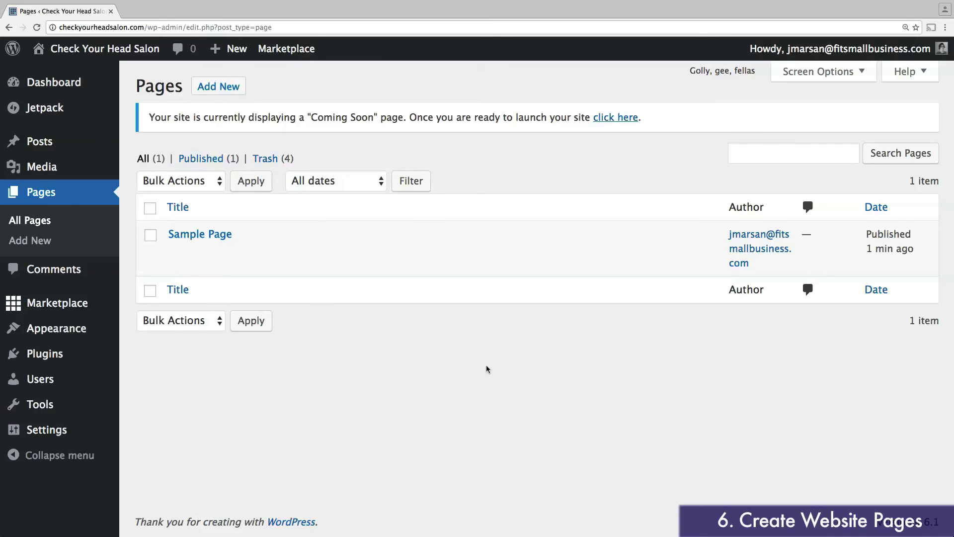
left_click(152, 237)
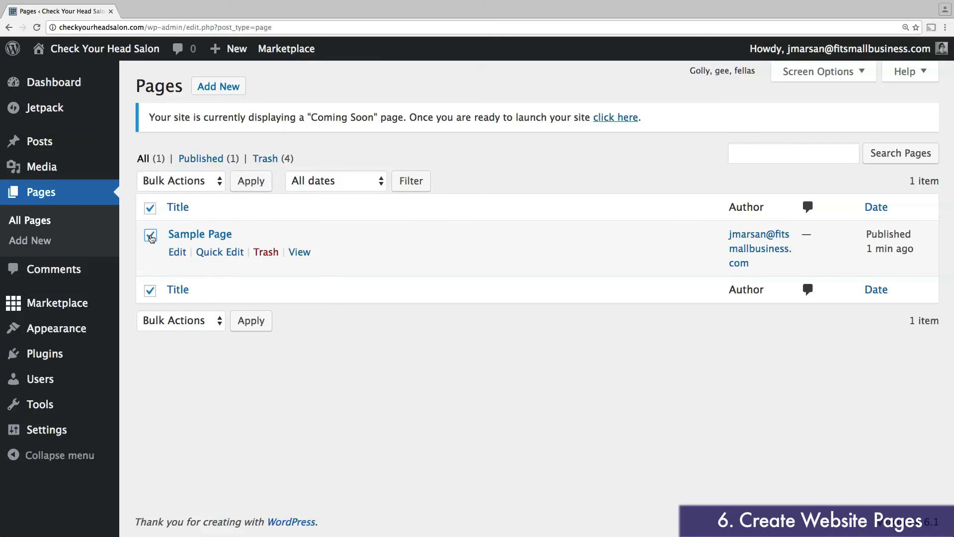
left_click(189, 183)
left_click(187, 208)
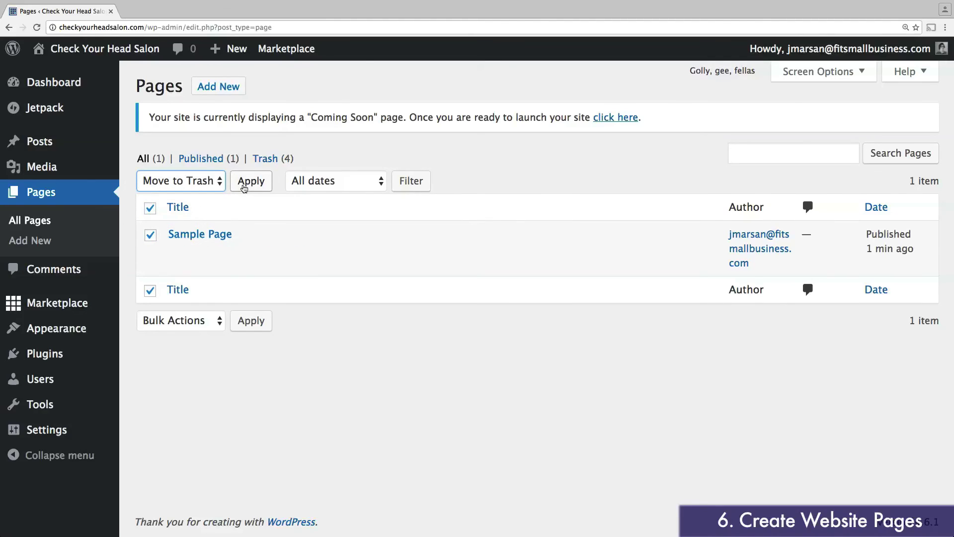
left_click(248, 185)
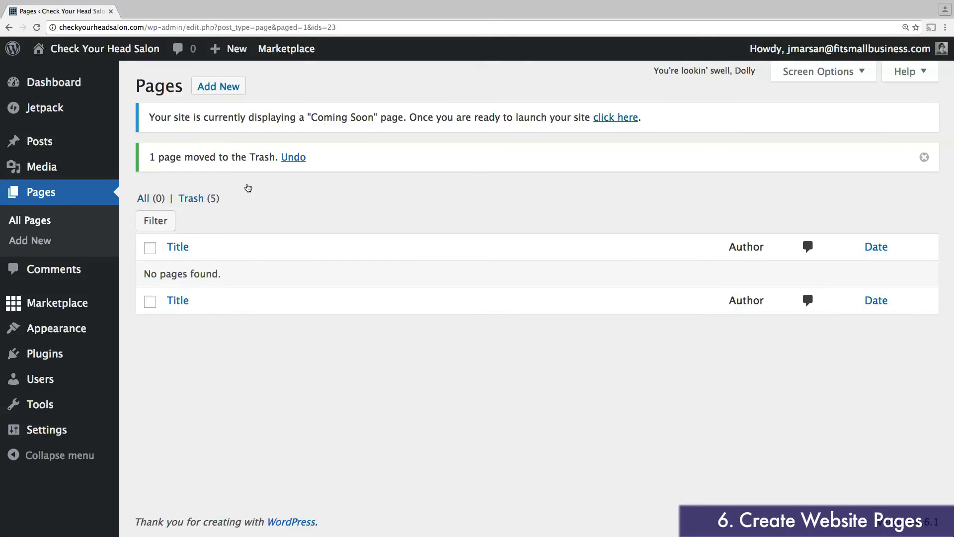
Step: Publish a new About page describing the fictional business founded by FitSmallBusiness.com
left_click(223, 87)
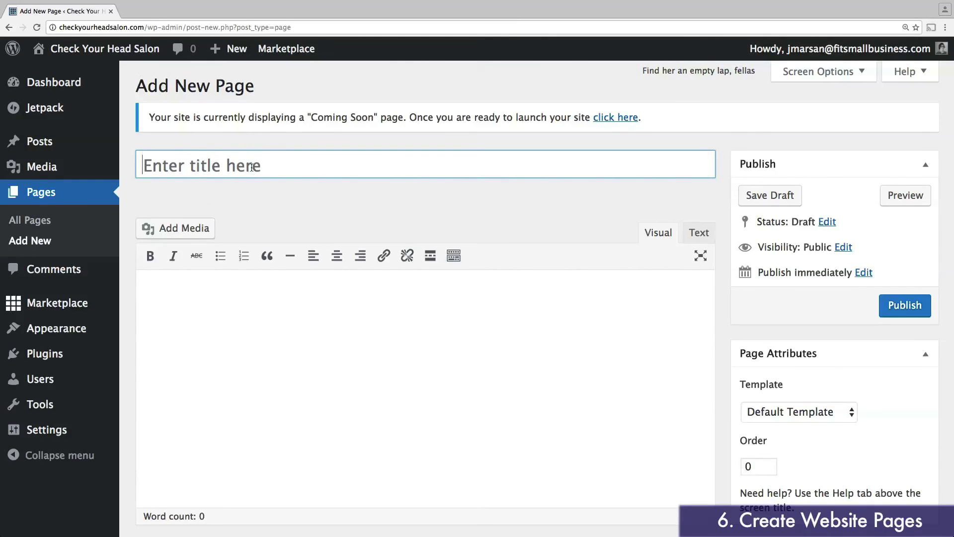
left_click(252, 167)
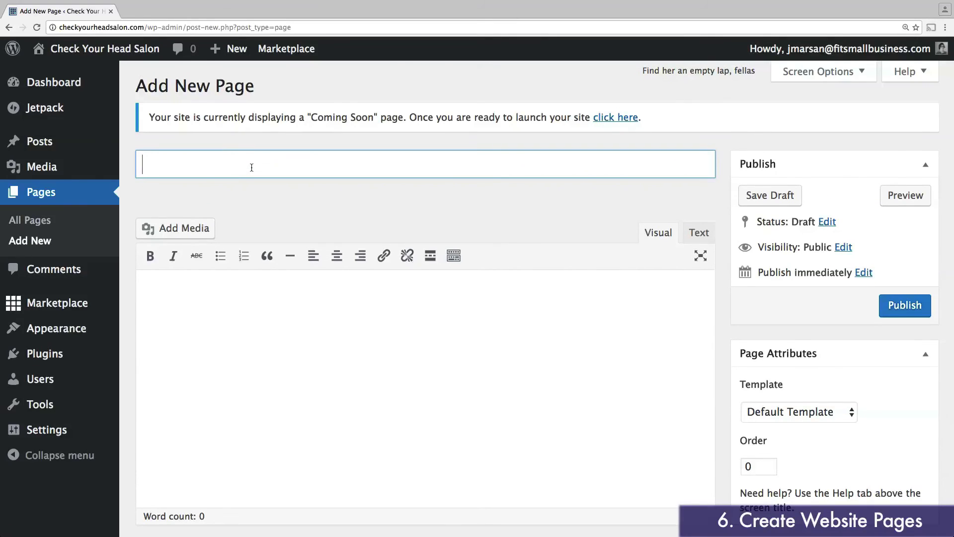
type("About")
left_click(266, 333)
type("A fictio")
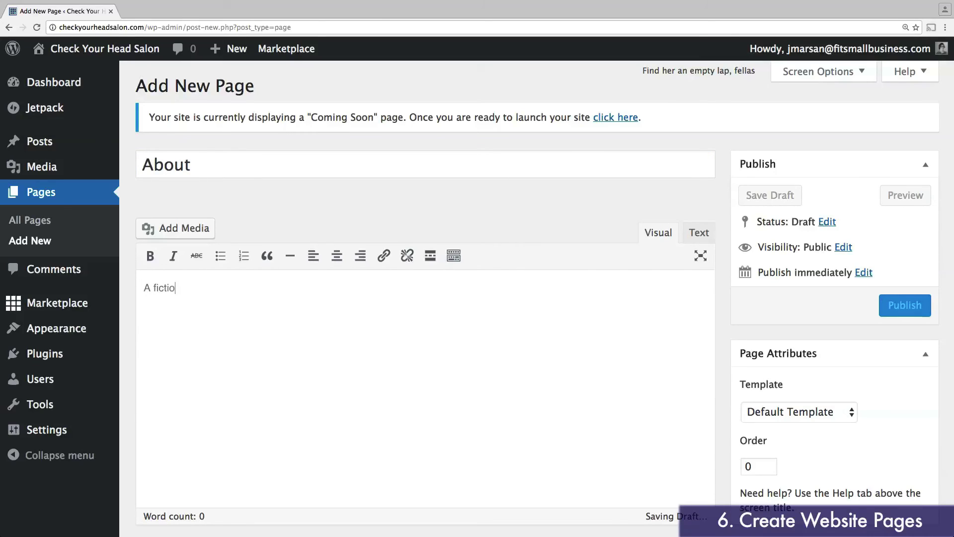
type("nal business founded ")
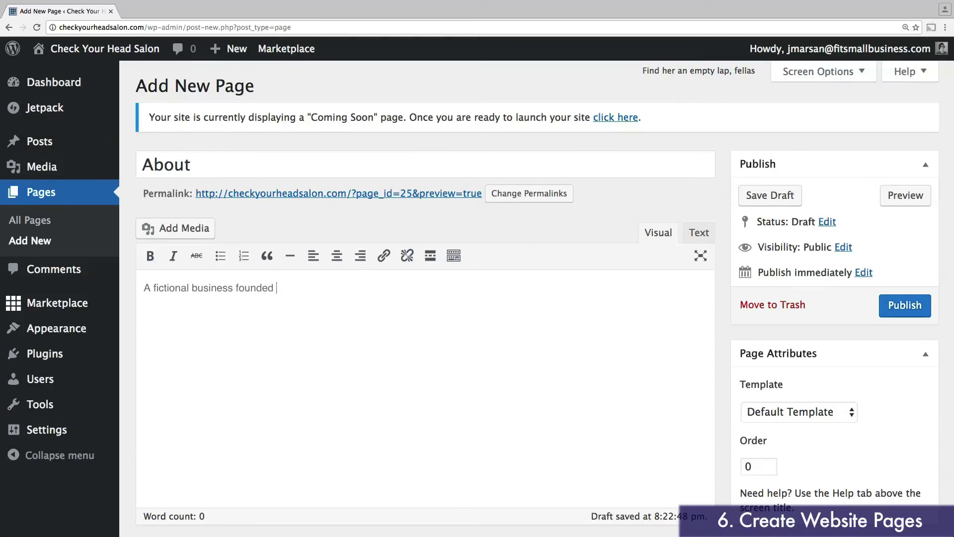
type("by FitSmallBusines")
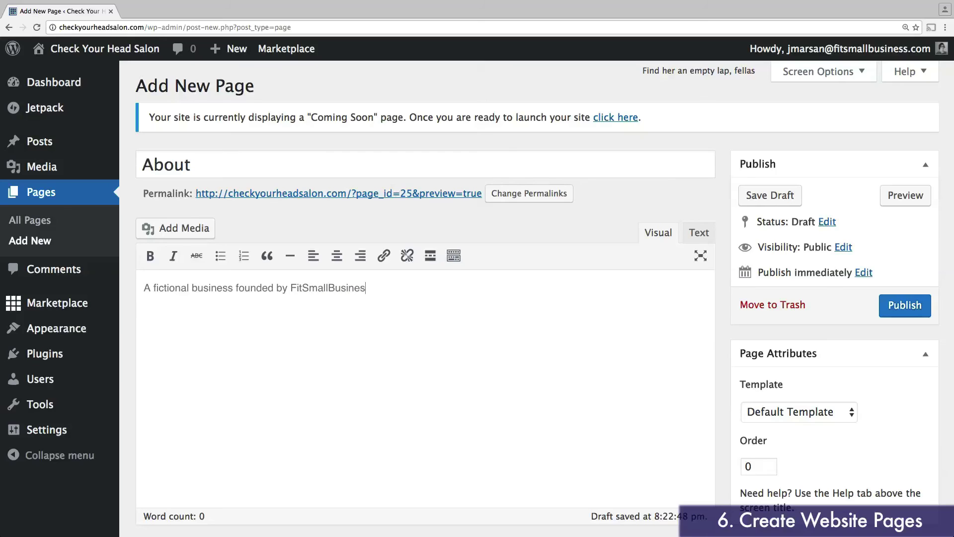
type("s.com to demonst")
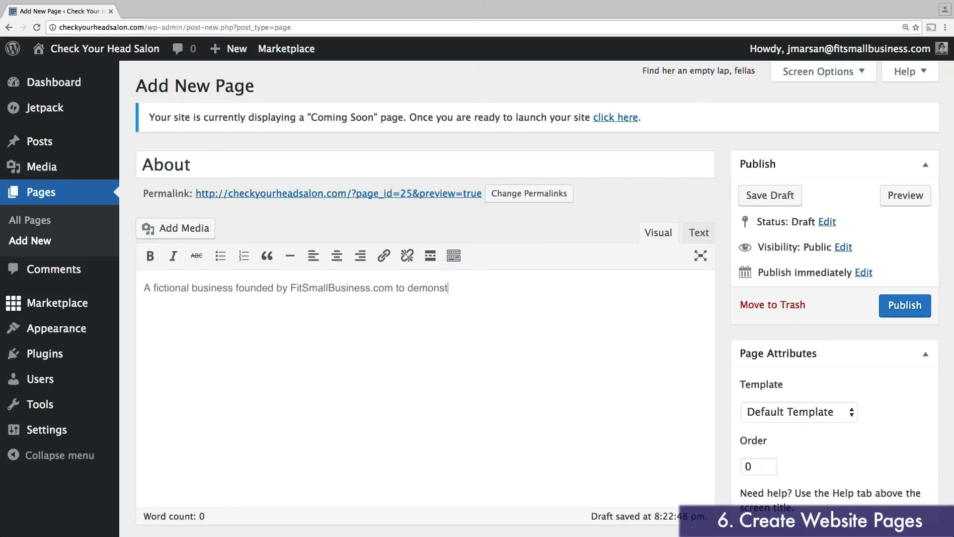
type("rate how to create a Wordpress websi")
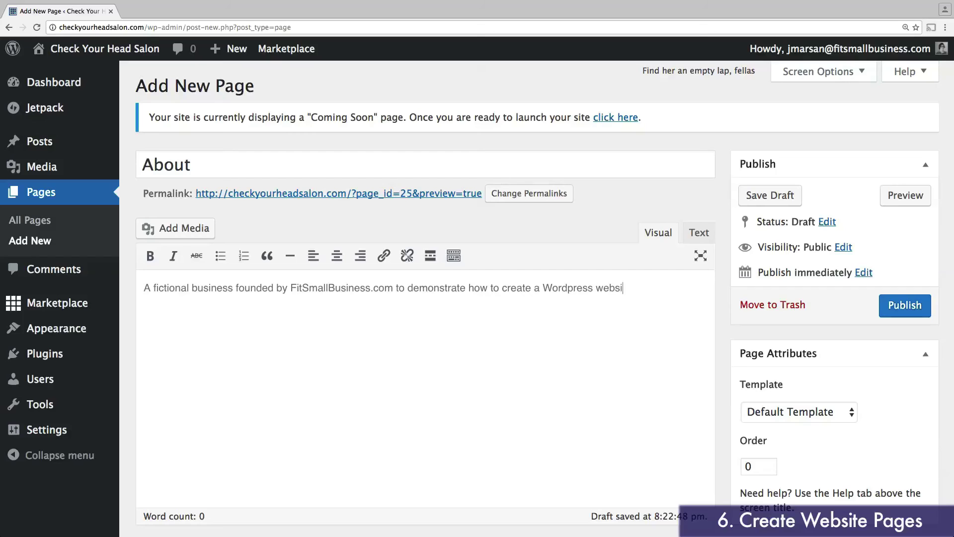
type("te using Bluehost!")
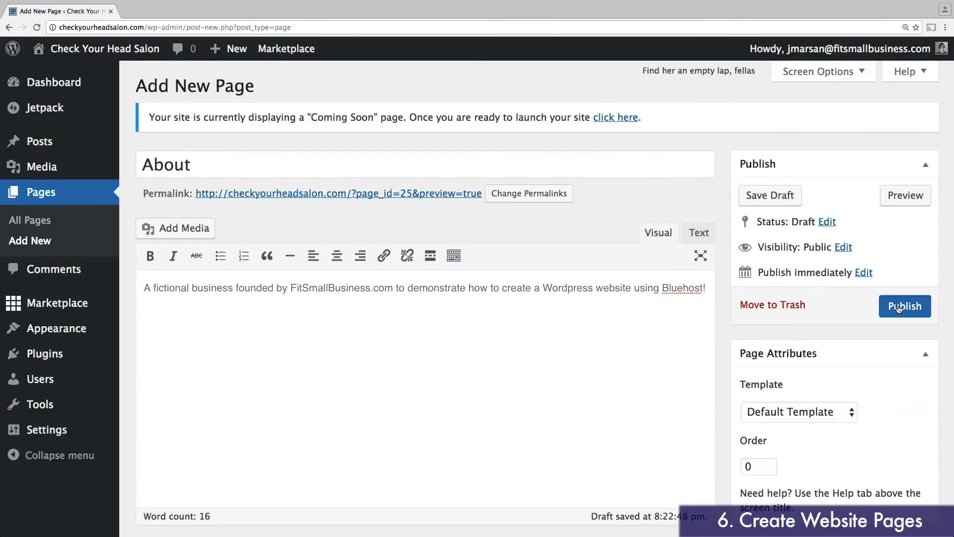
left_click(899, 308)
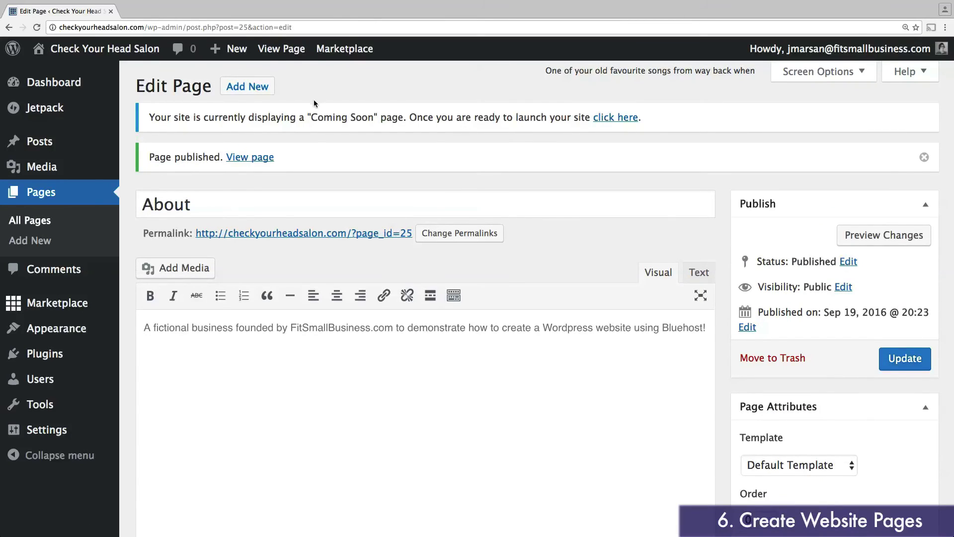
Step: Publish blank pages titled Services and Stylists
left_click(243, 89)
type("Services")
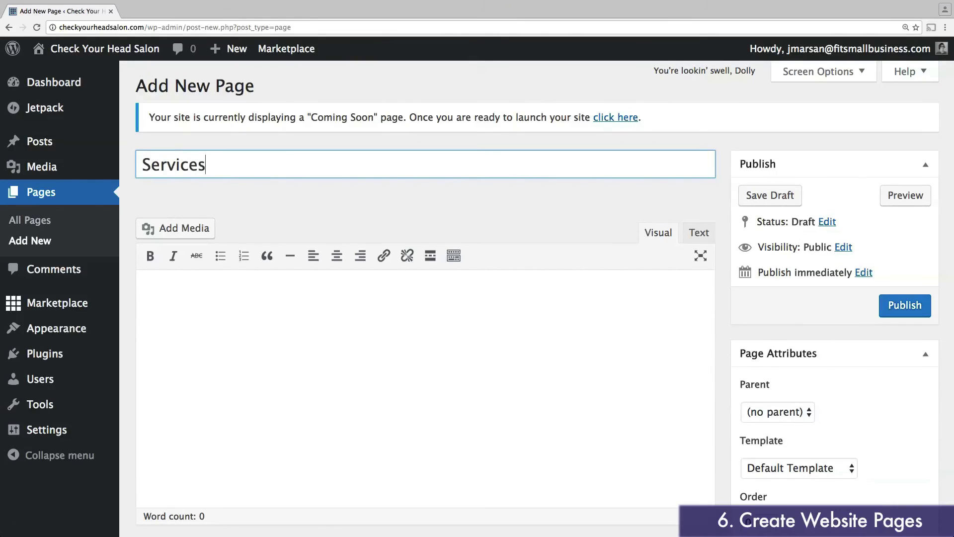
left_click(893, 307)
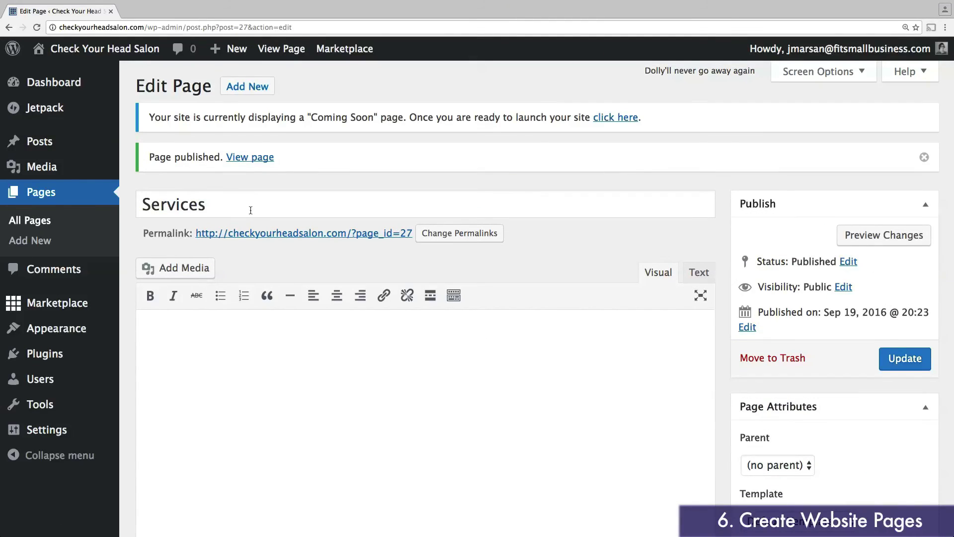
left_click(247, 85)
type("Stylists")
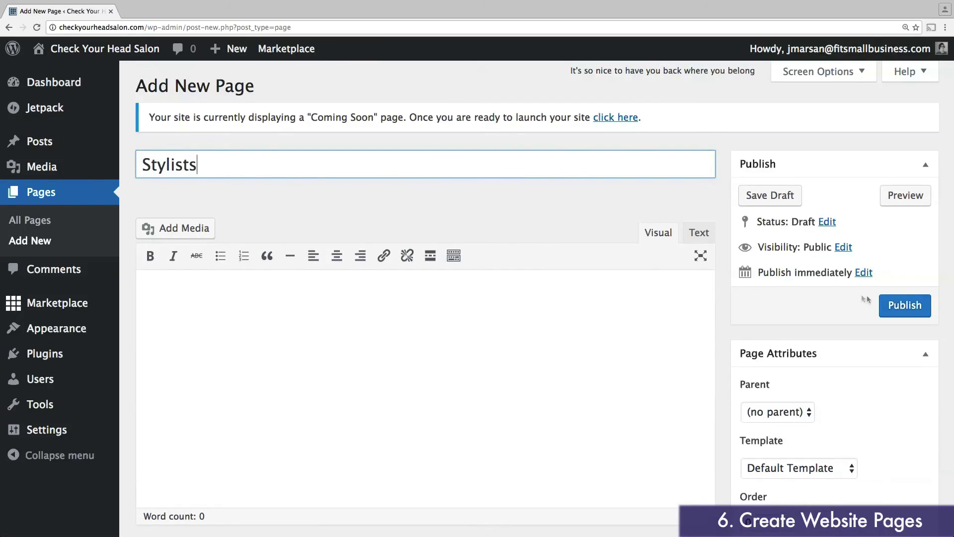
left_click(902, 307)
Step: Publish blank pages titled Products and Policies, then start another new page
left_click(248, 85)
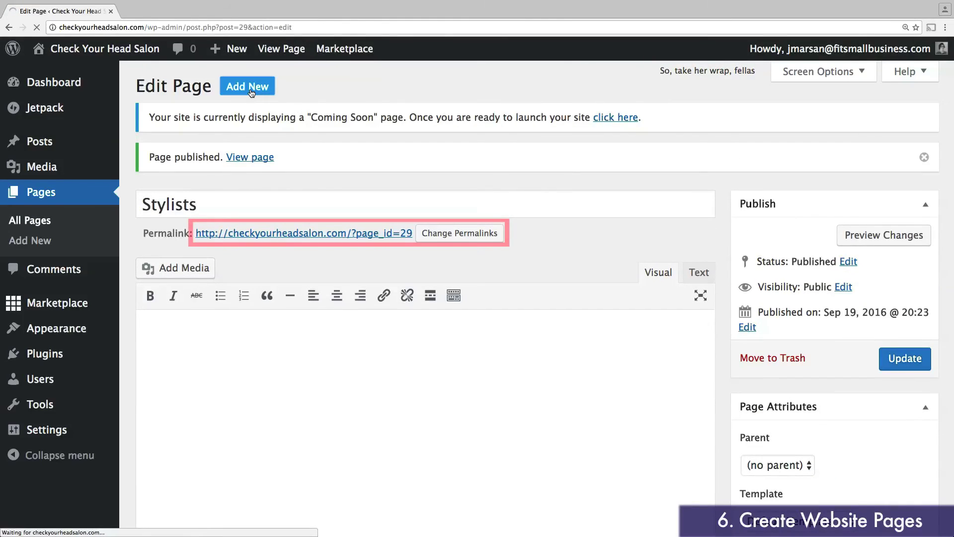
type("Products")
left_click(905, 305)
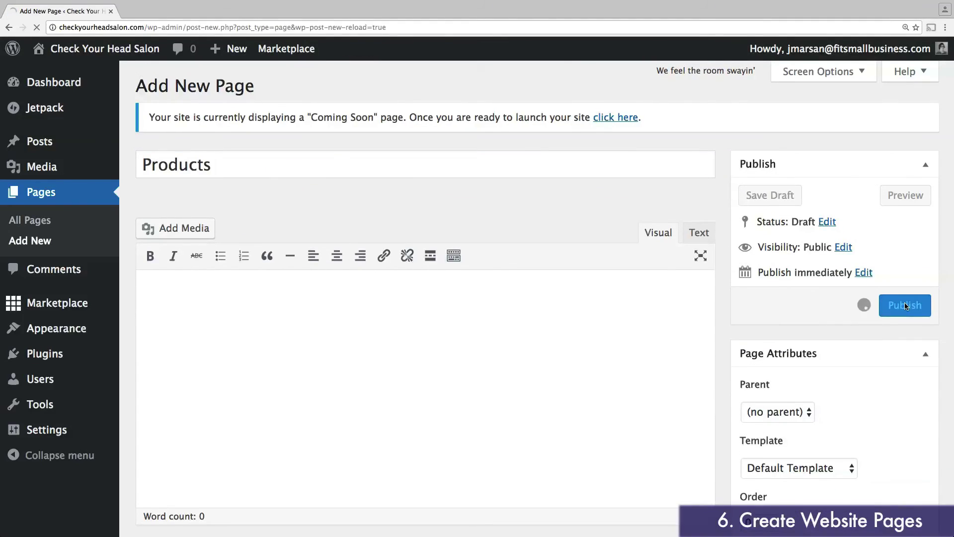
left_click(248, 86)
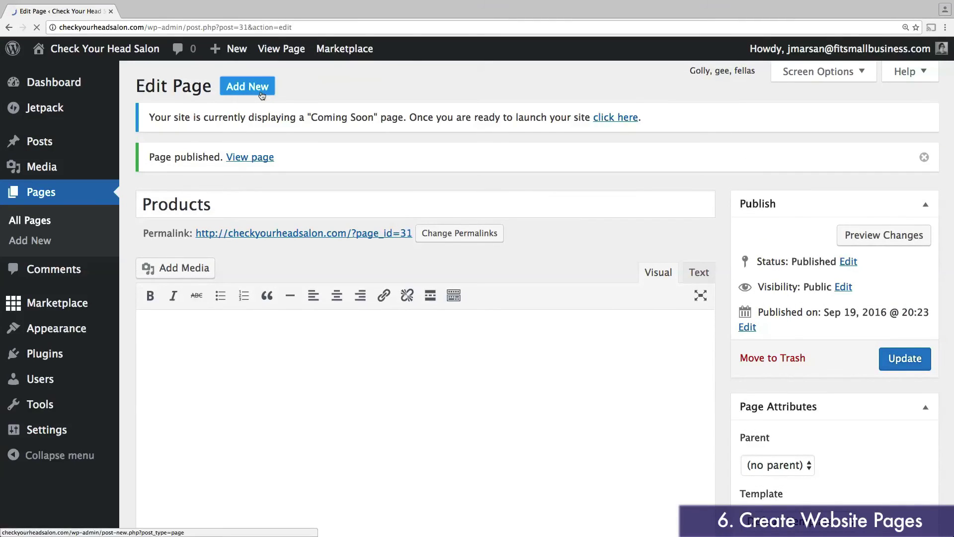
type("Policies")
left_click(911, 312)
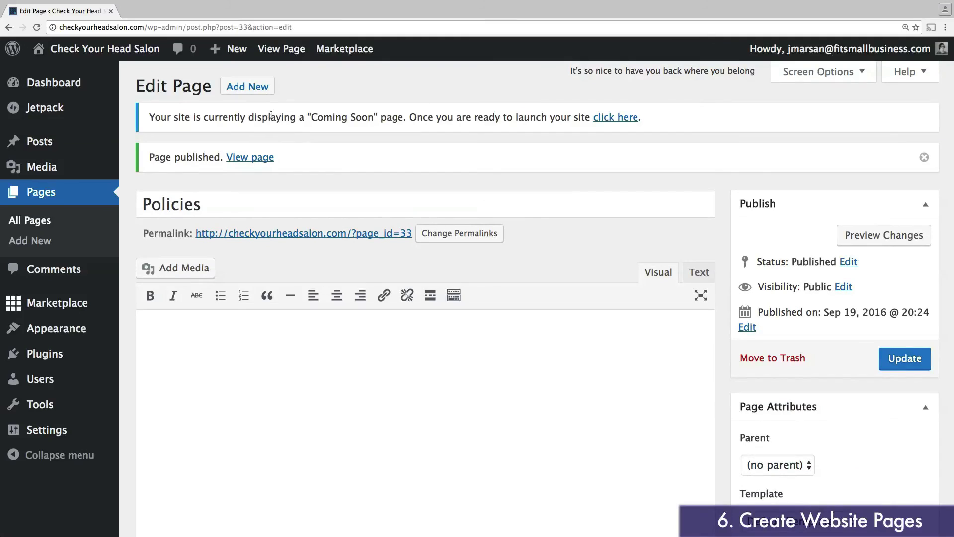
left_click(266, 89)
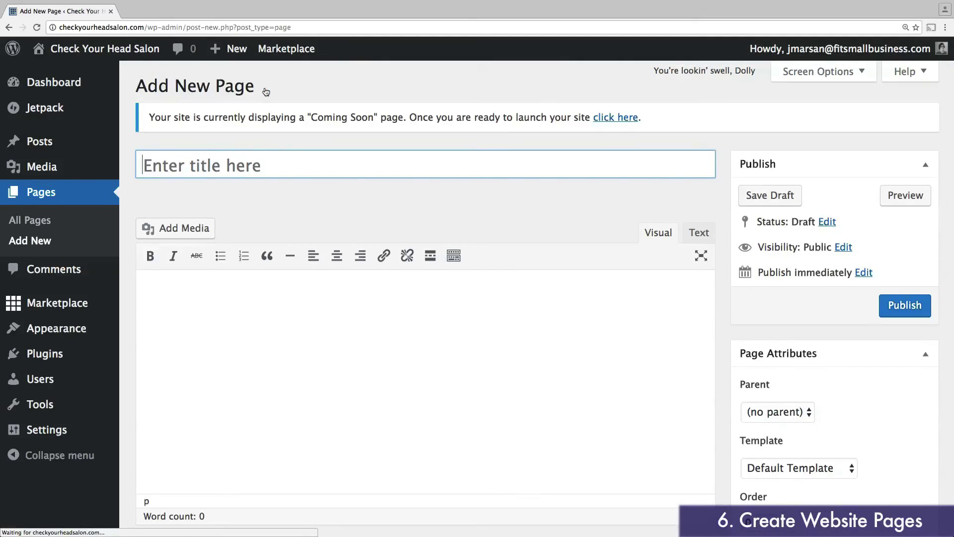
Step: Publish a page titled 'Home' with the Custom Home Page template, then view the Pages list
left_click(261, 171)
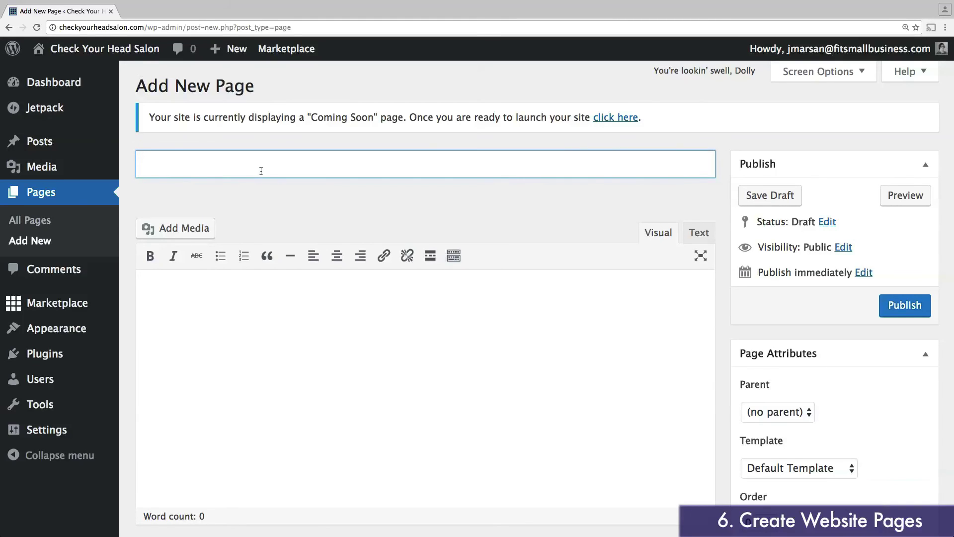
type("Home")
left_click(608, 403)
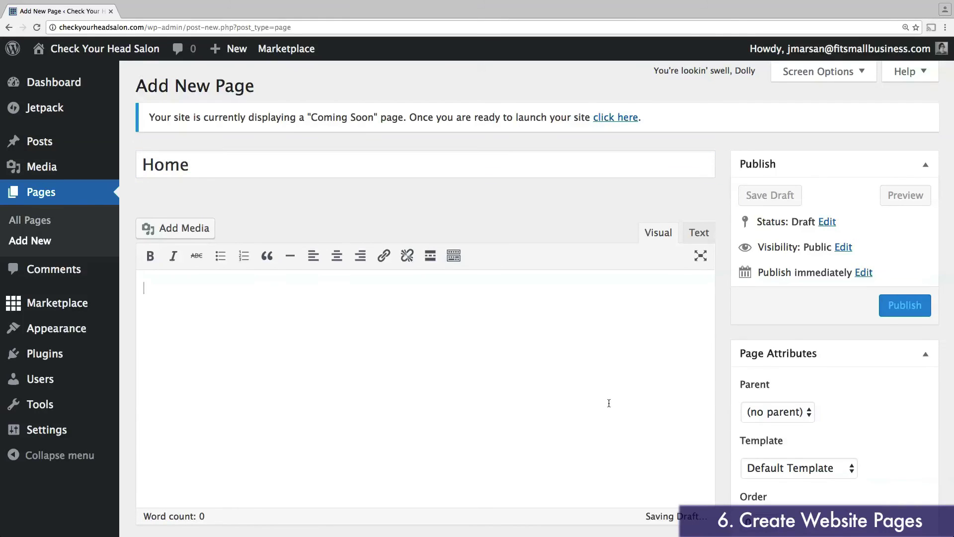
scroll(638, 331, "down", 5)
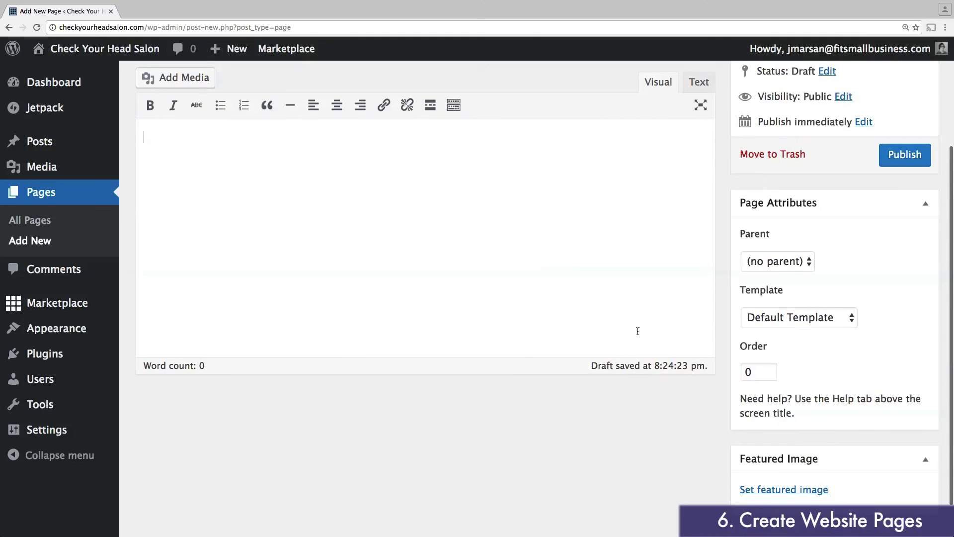
left_click(783, 320)
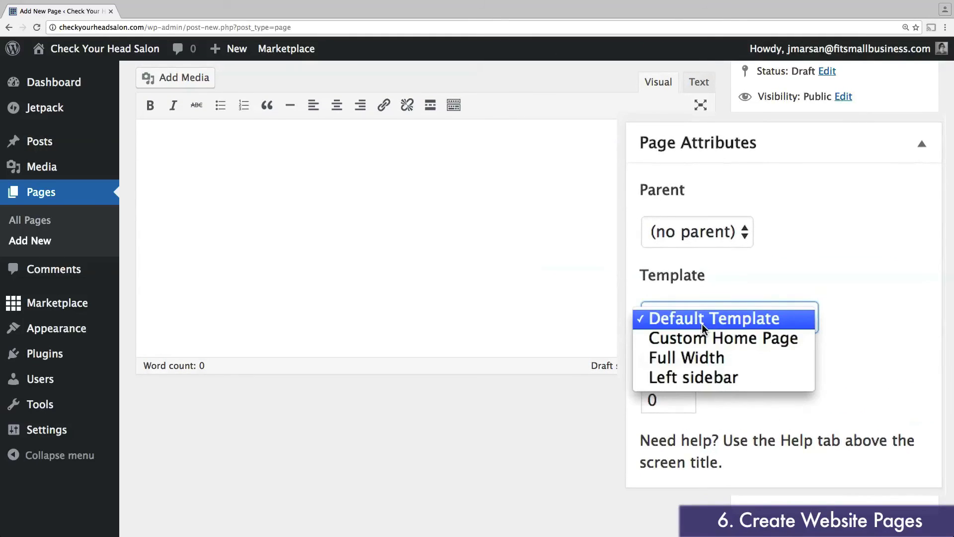
left_click(707, 339)
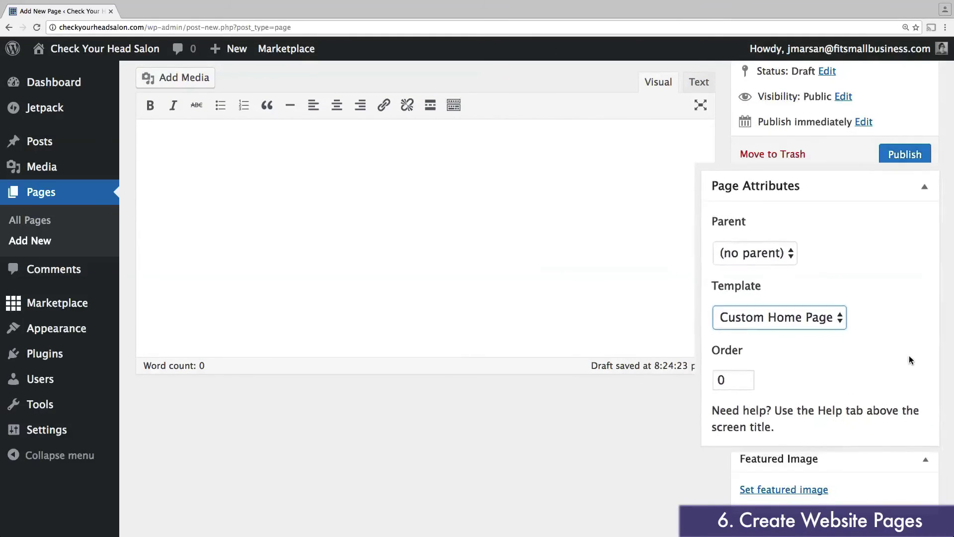
scroll(912, 350, "up", 5)
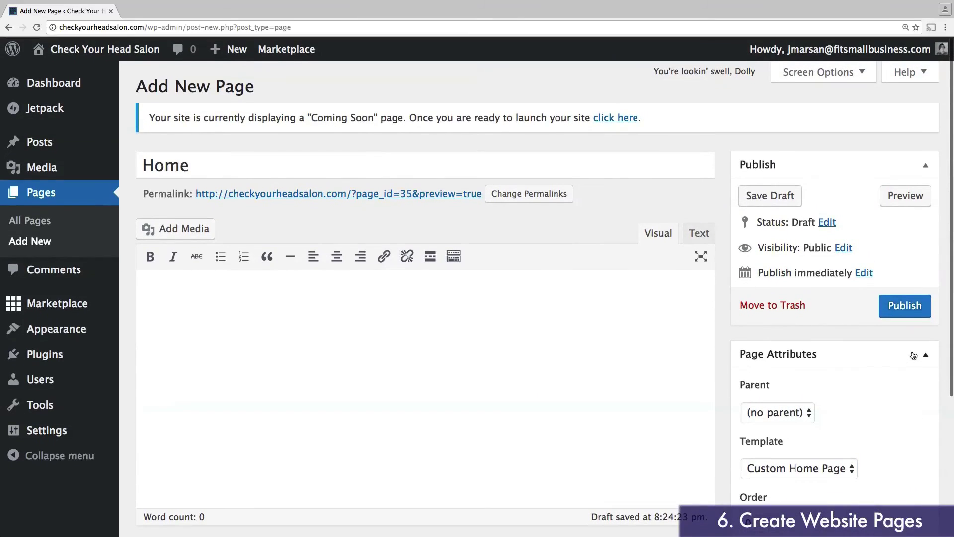
left_click(908, 311)
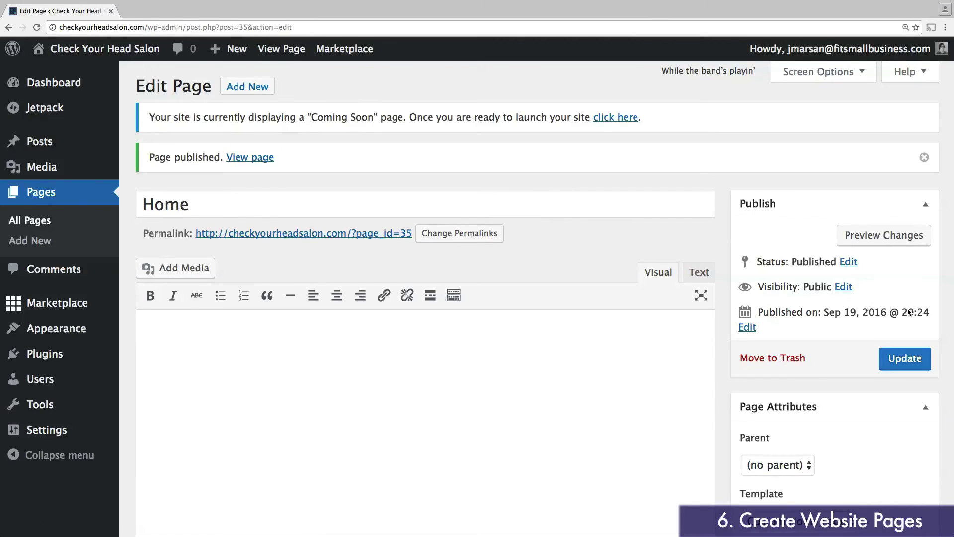
left_click(37, 195)
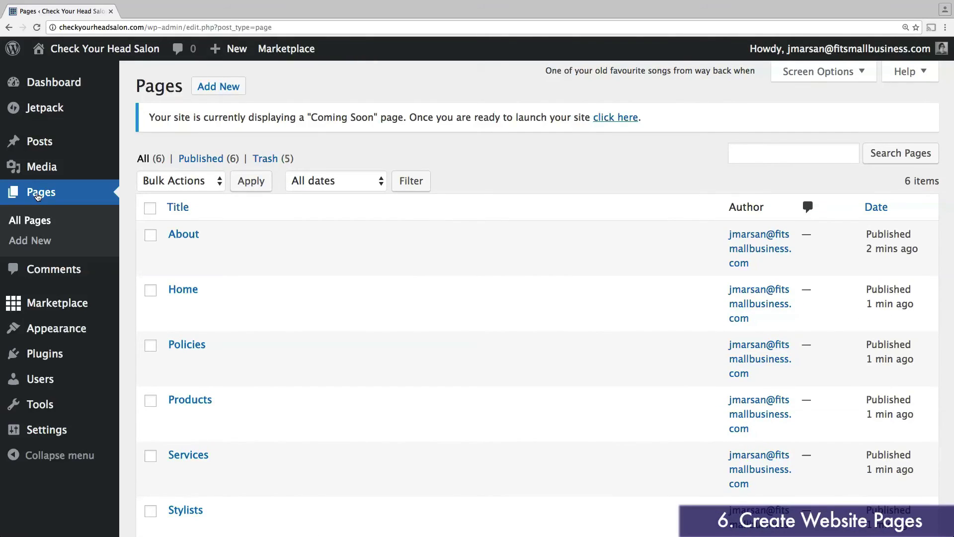
Step: Scroll through the Pages list to review About, Home, Policies, Products, Services and Stylists
scroll(386, 251, "down", 3)
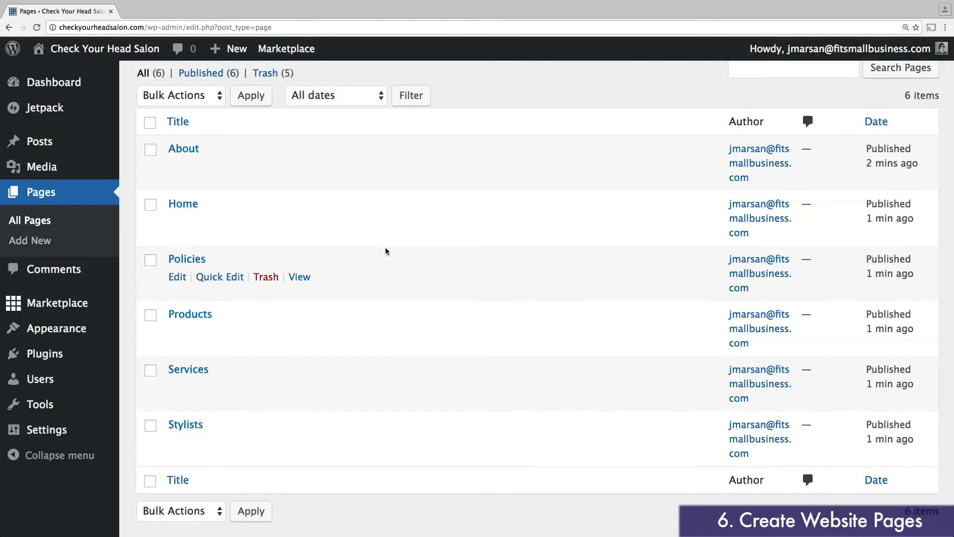
scroll(386, 251, "up", 3)
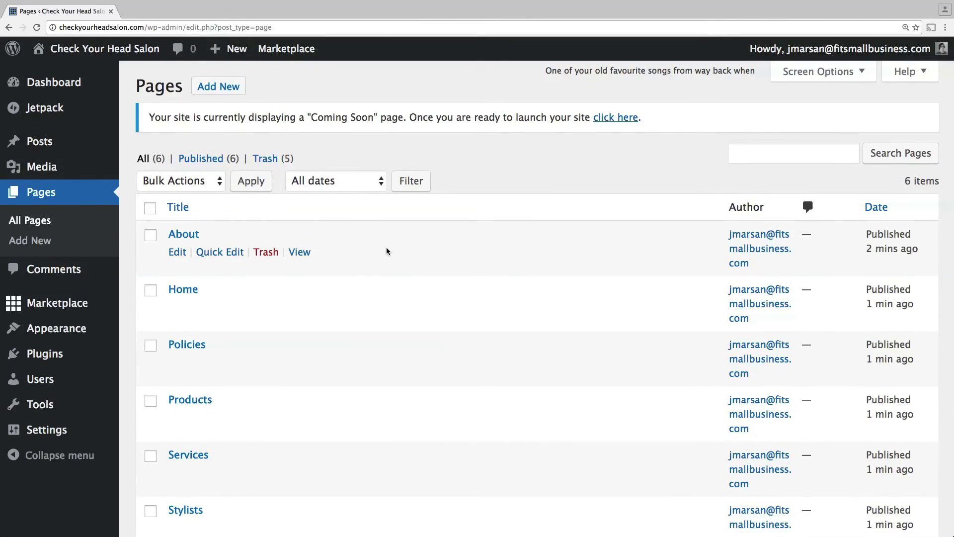
Step: In the customizer, make the front page a static page showing Home
mouse_move(72, 332)
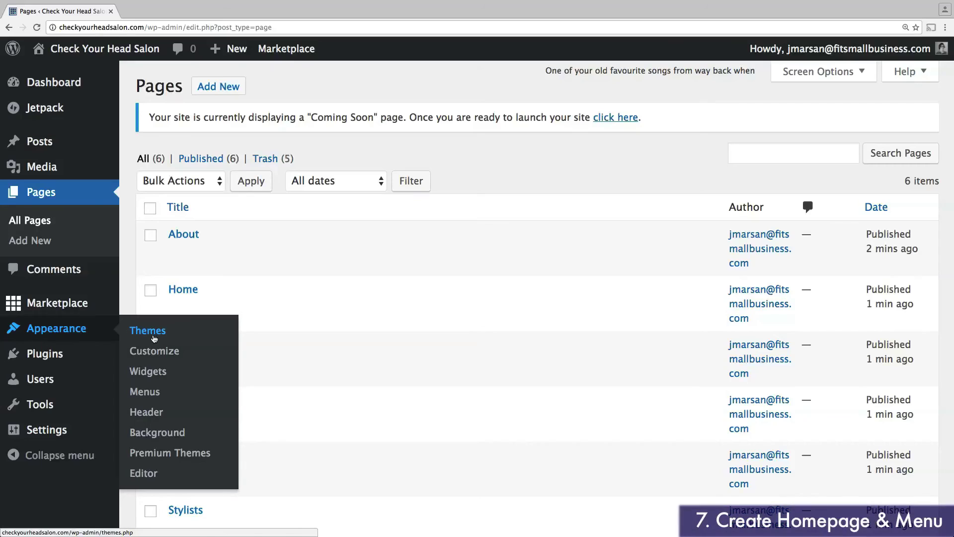
left_click(158, 352)
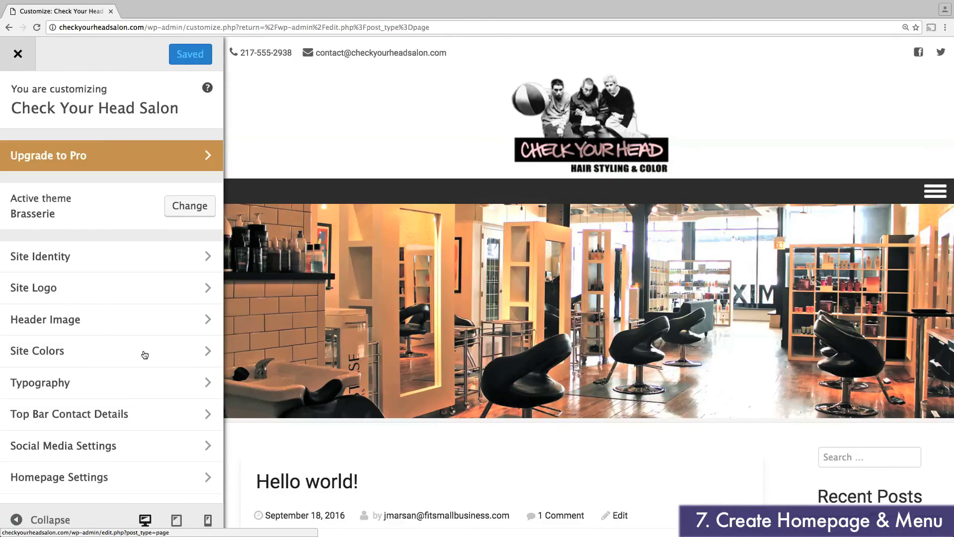
scroll(145, 354, "down", 3)
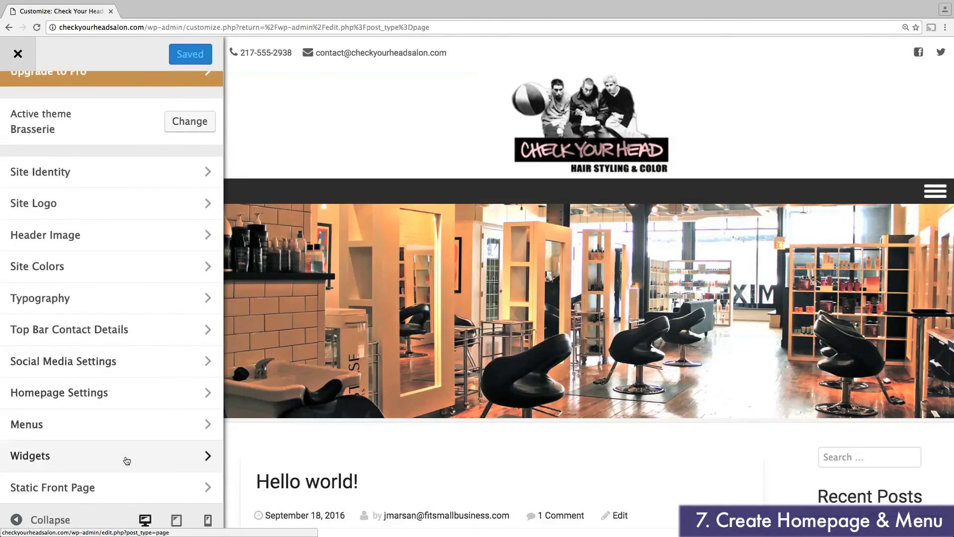
left_click(122, 492)
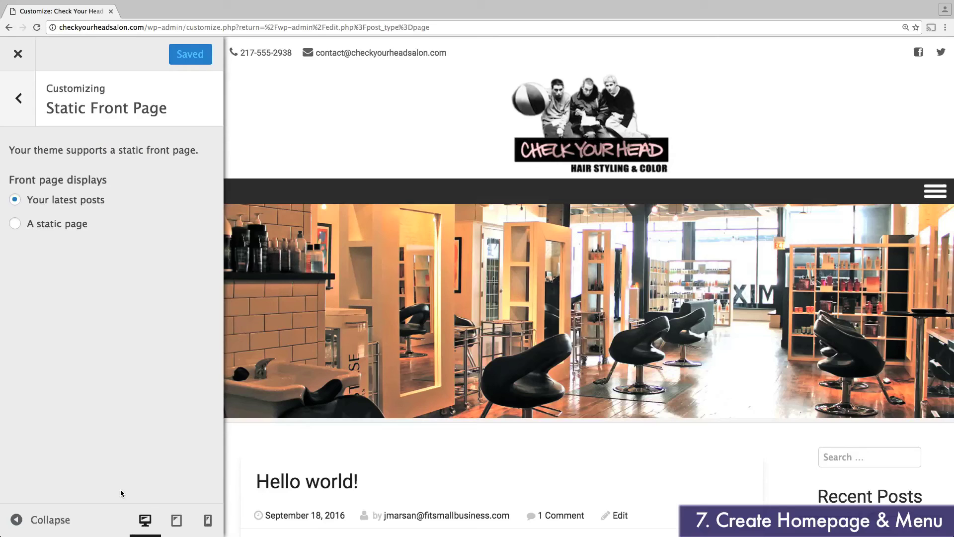
left_click(15, 224)
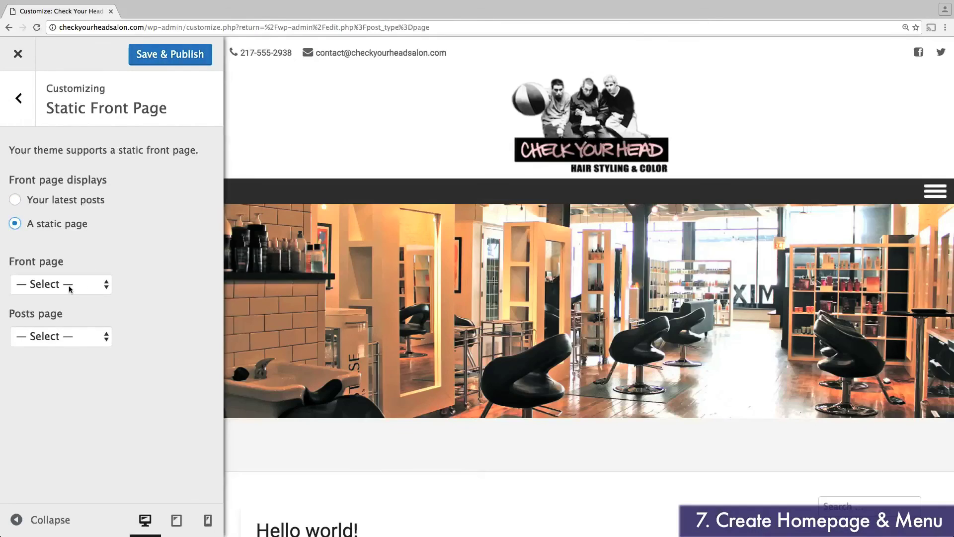
left_click(68, 286)
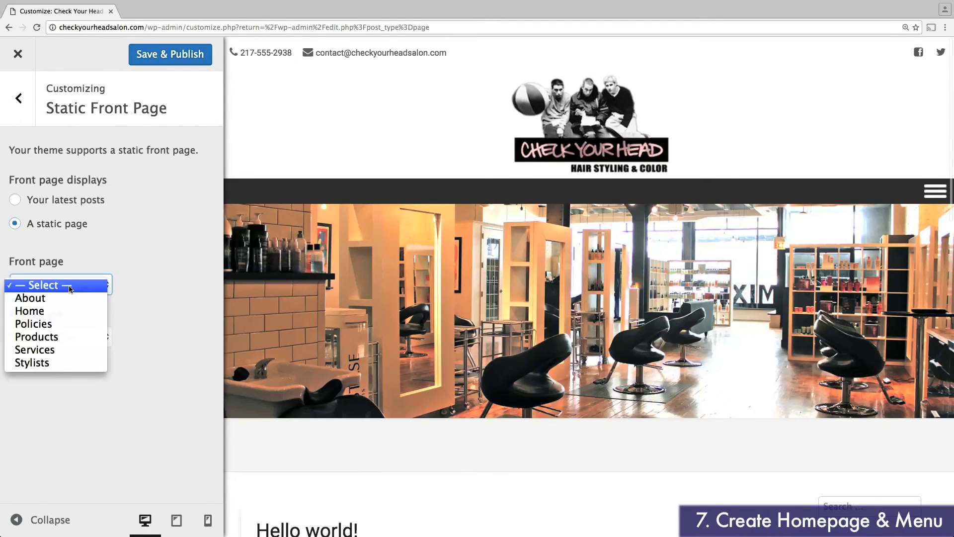
left_click(68, 311)
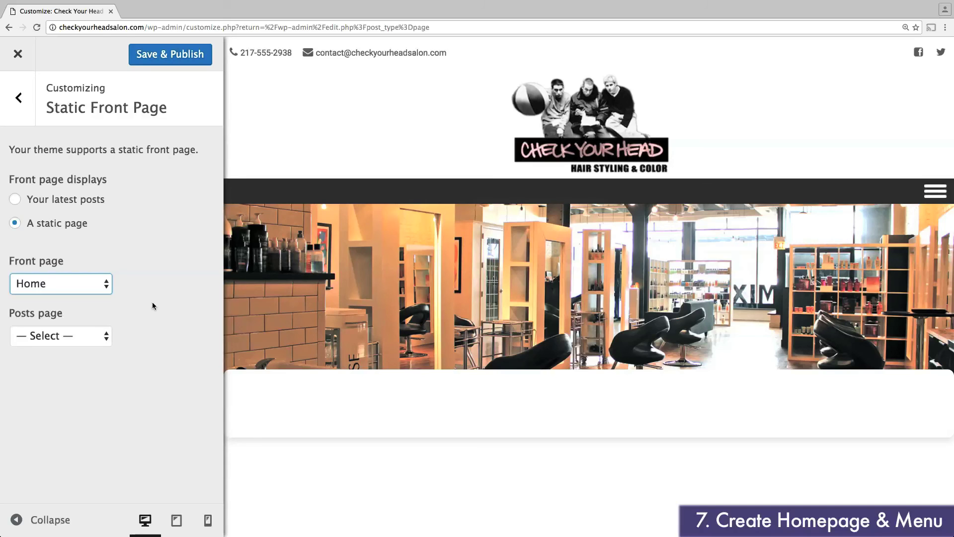
Step: Set the promotion bar's featured text to 'The Best Haircut You've Had All Day'
left_click(19, 103)
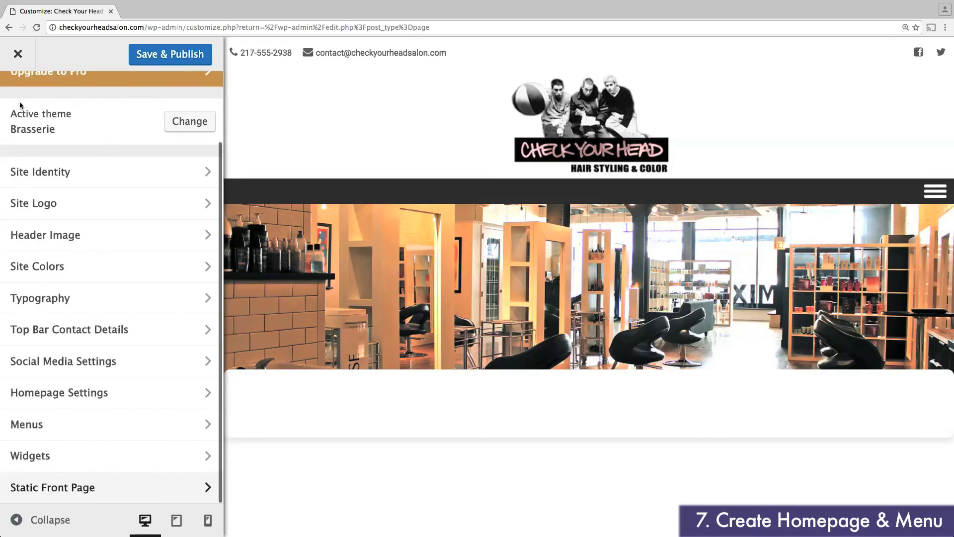
left_click(76, 390)
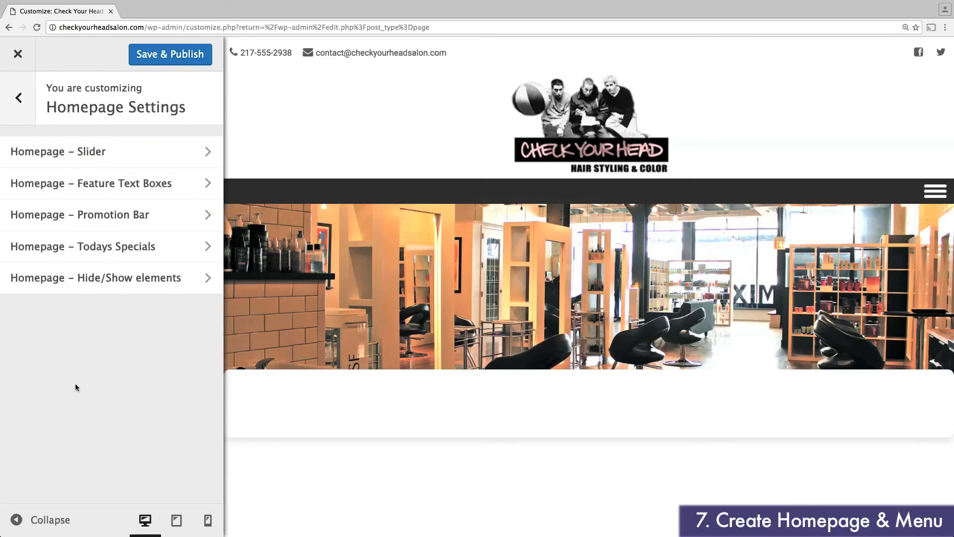
left_click(101, 224)
scroll(105, 229, "down", 2)
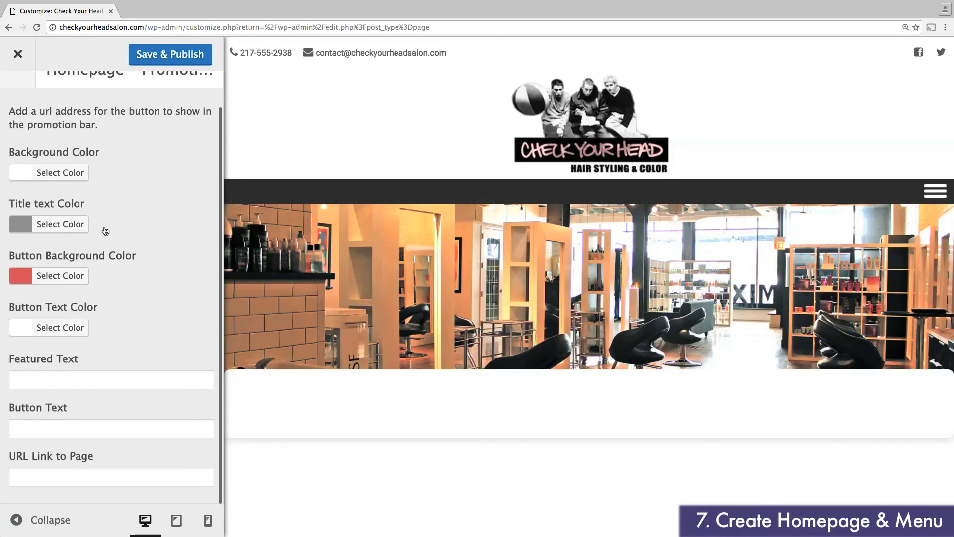
left_click(105, 383)
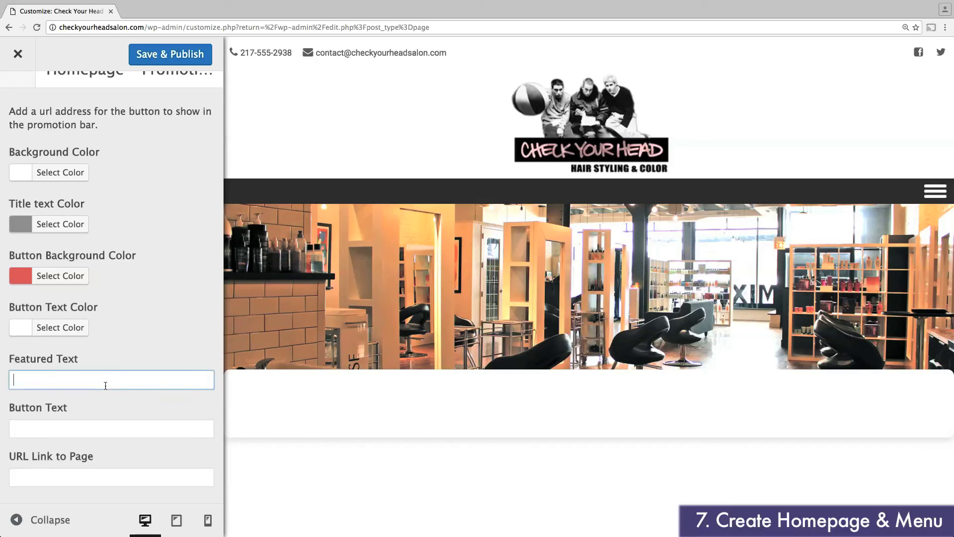
type("The Best")
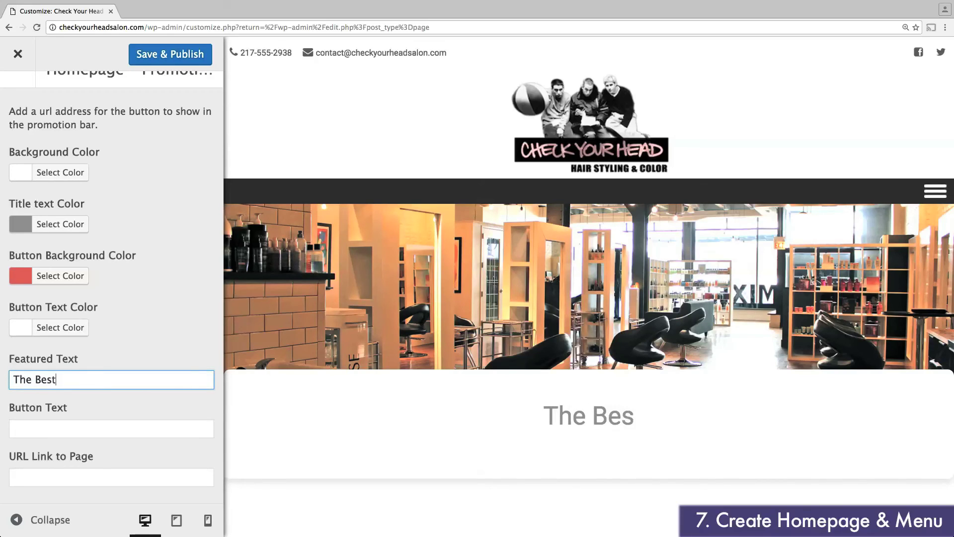
type(" Haircut You've Had All Day")
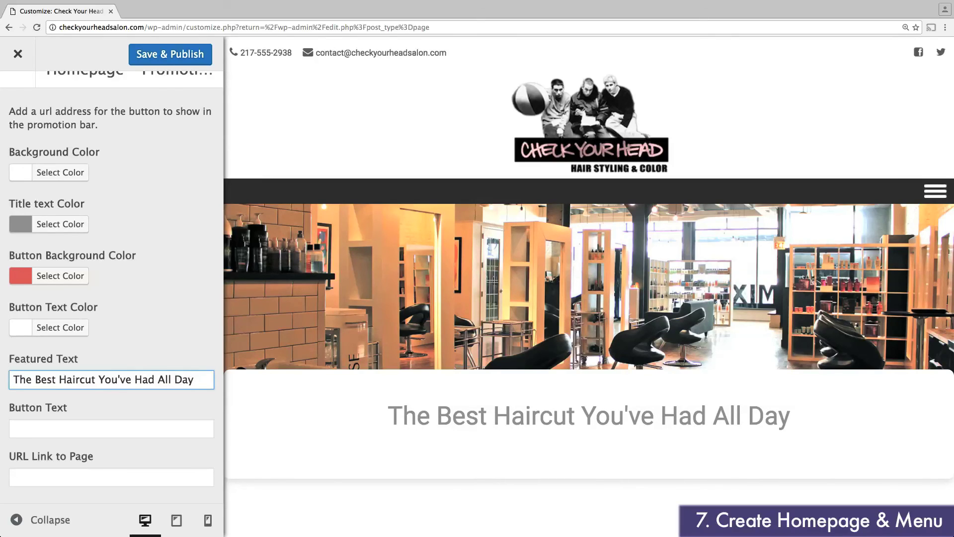
Step: Label the promotion button 'Book an Appointment' and link it to myappointmentwebsite.com
left_click(91, 429)
type("Book an Appointment")
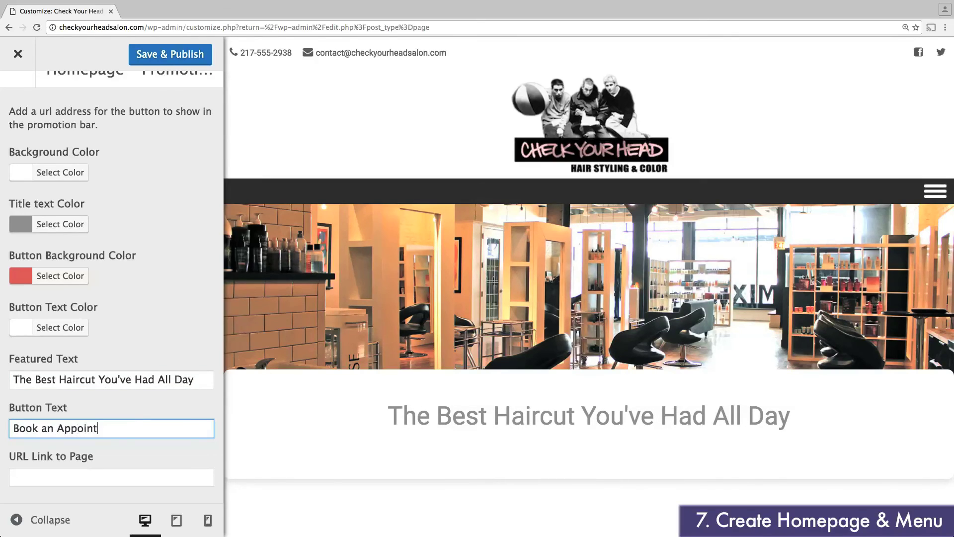
left_click(98, 468)
type("myappointmentwebsite.com")
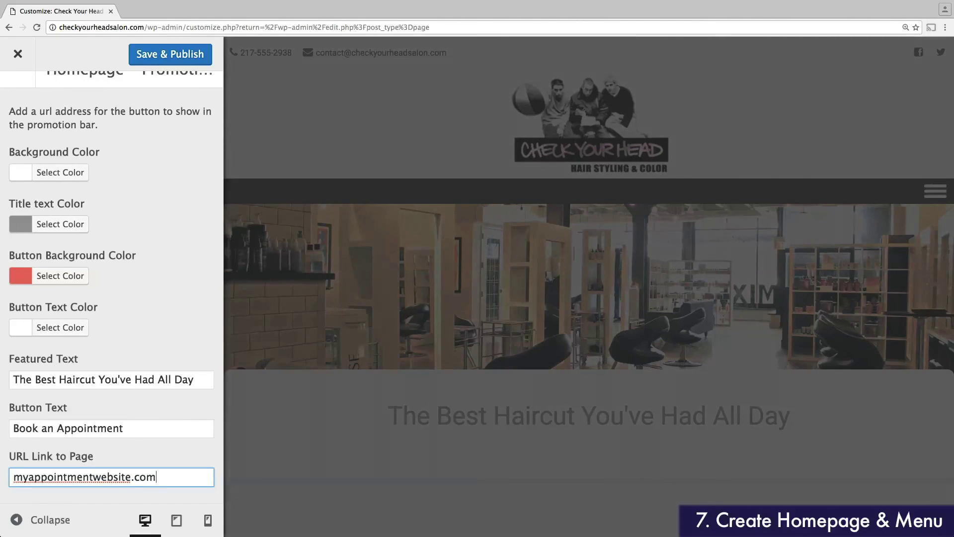
scroll(305, 423, "down", 2)
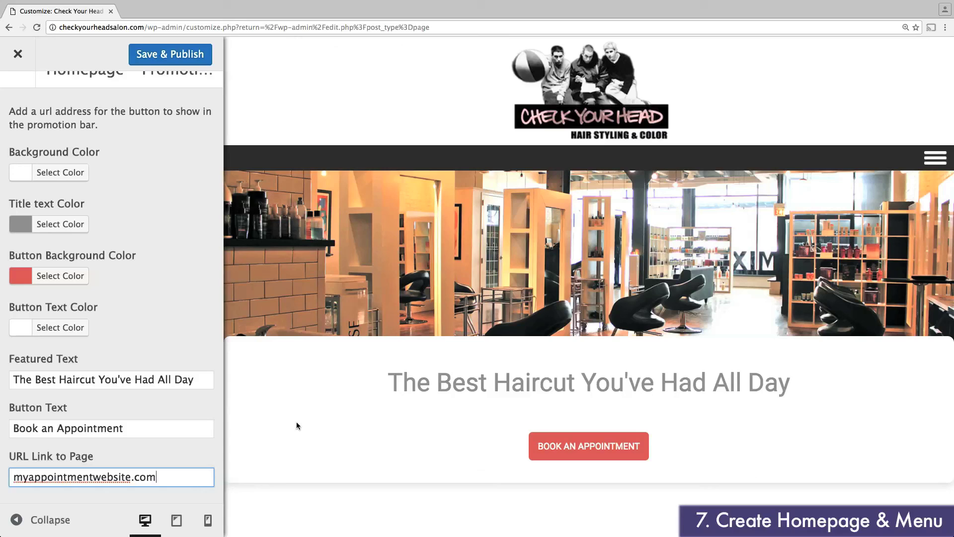
scroll(169, 288, "up", 2)
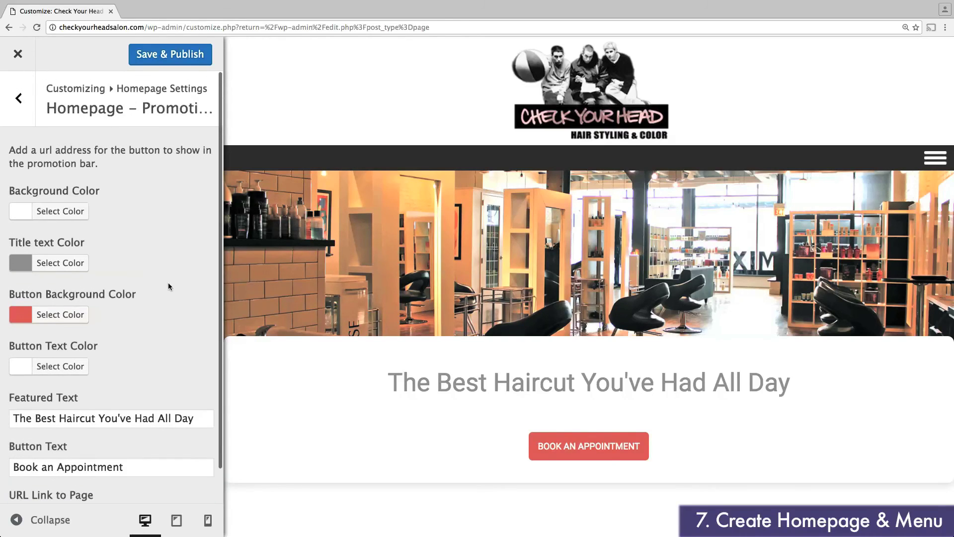
Step: Give feature box 1 the heading 'Style & Color Galore' and its beauty-services sub-text
left_click(18, 108)
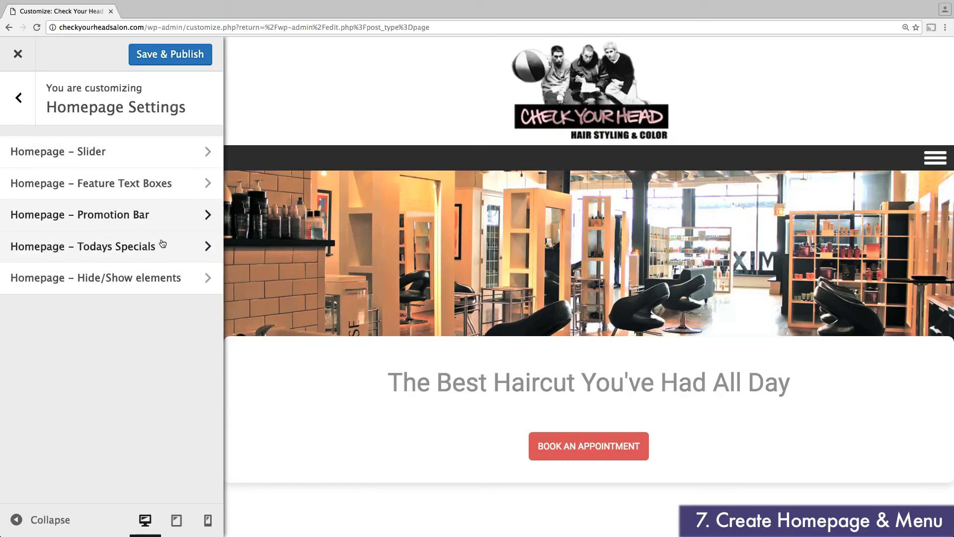
left_click(158, 185)
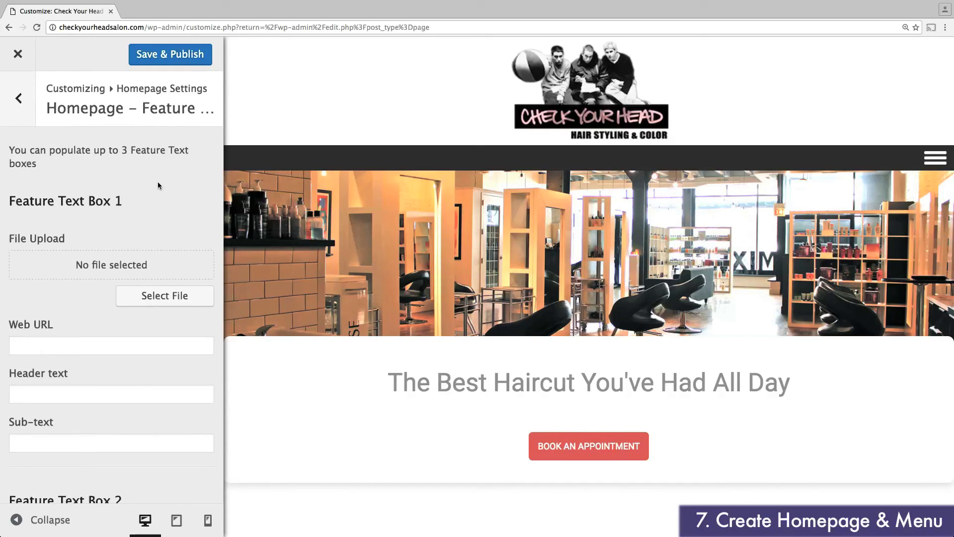
scroll(158, 185, "down", 1)
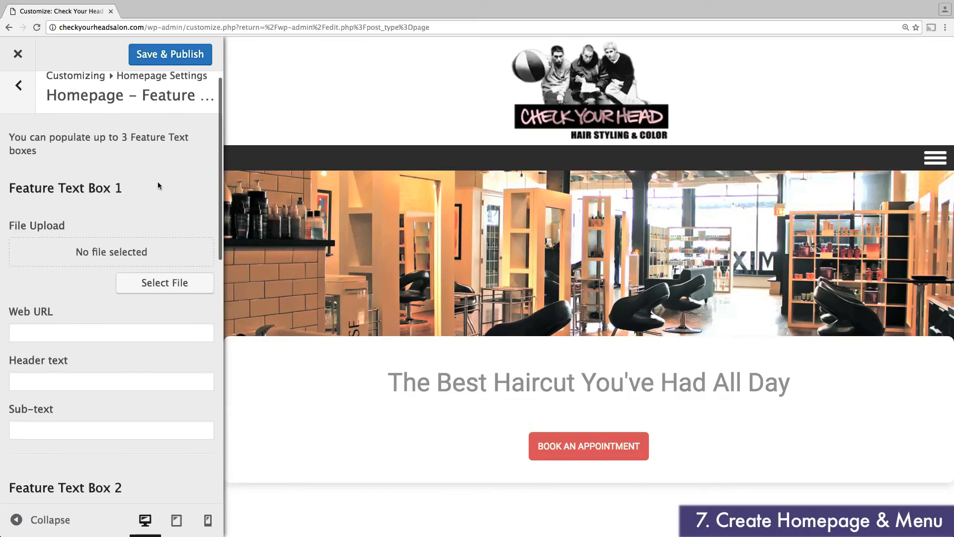
left_click(134, 316)
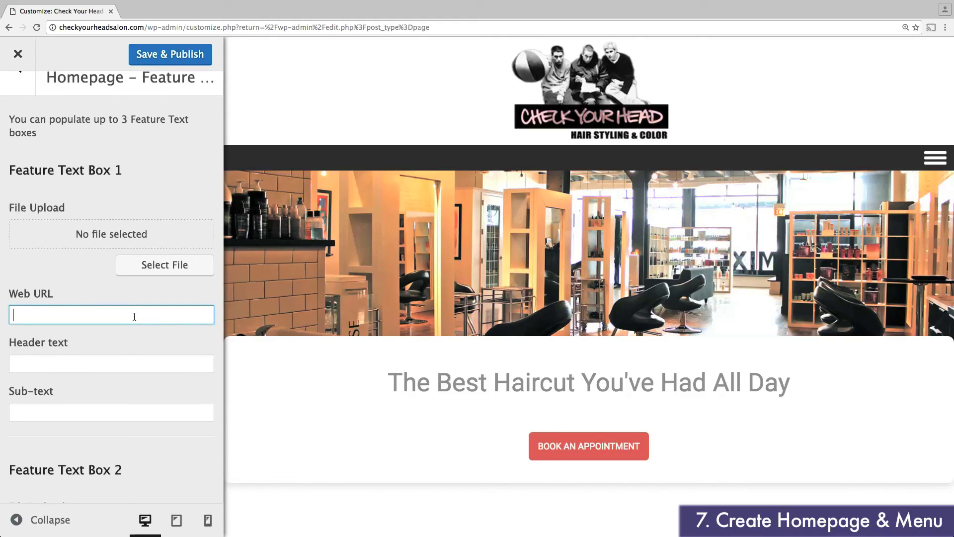
scroll(134, 317, "down", 1)
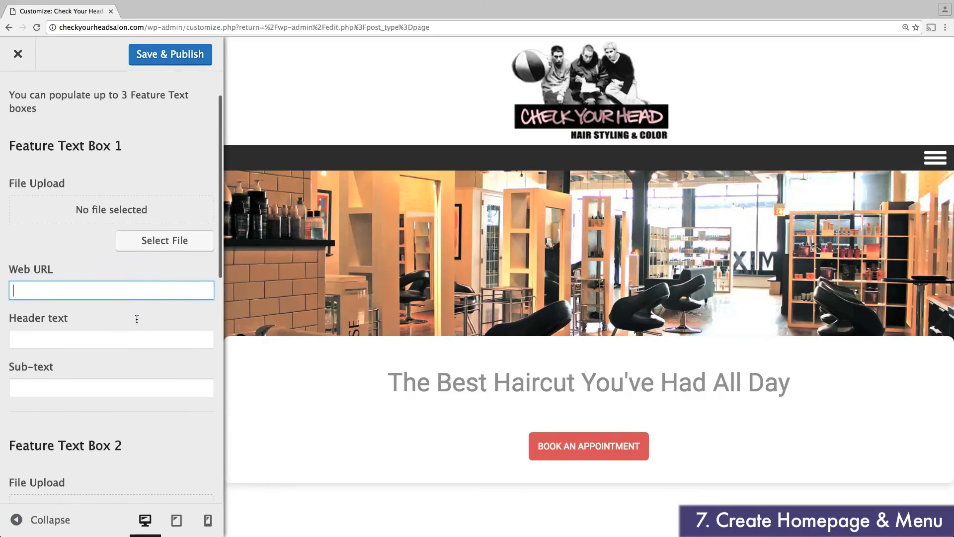
left_click(126, 334)
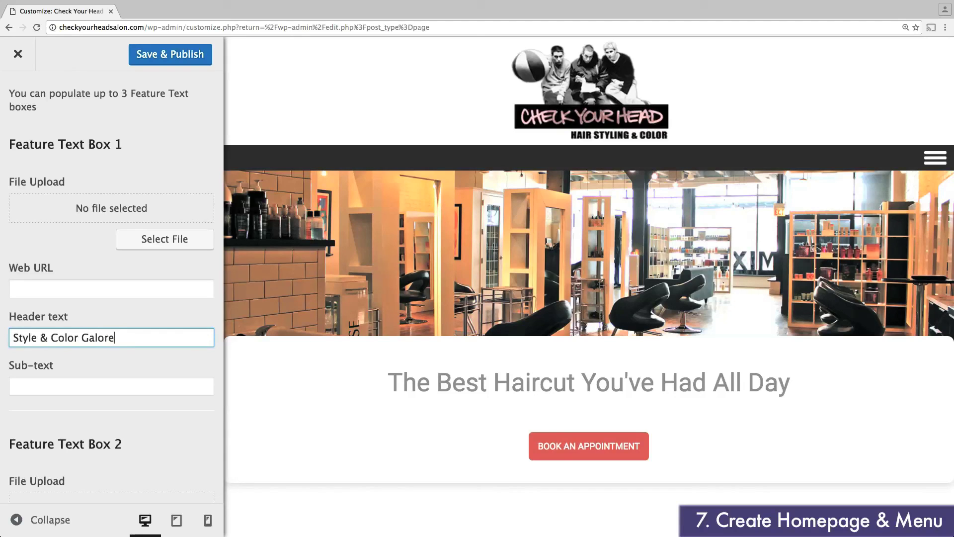
left_click(113, 382)
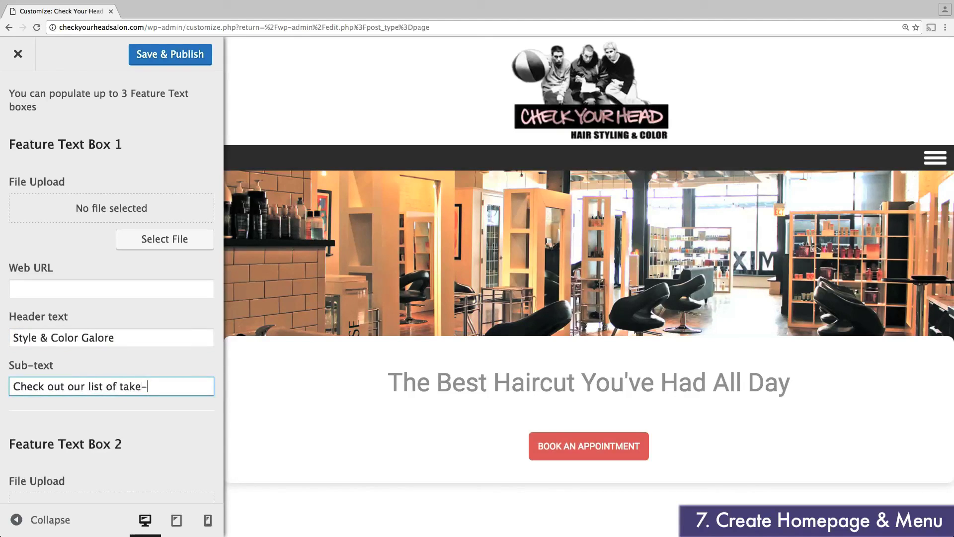
type("Check out our list of take-your-breath-away beauty services")
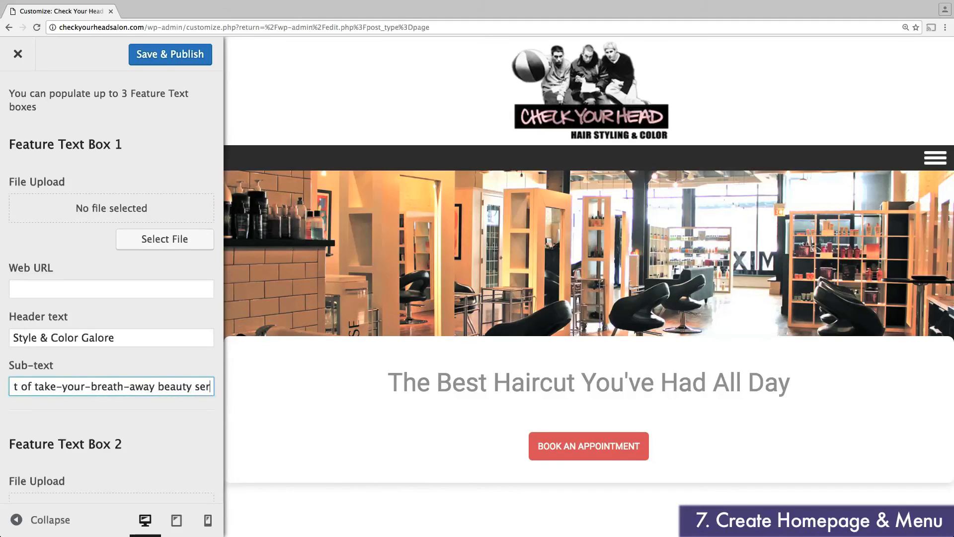
Step: Link feature box 1 to checkyourhead.com/services and set the portrait photo as its image
left_click(94, 290)
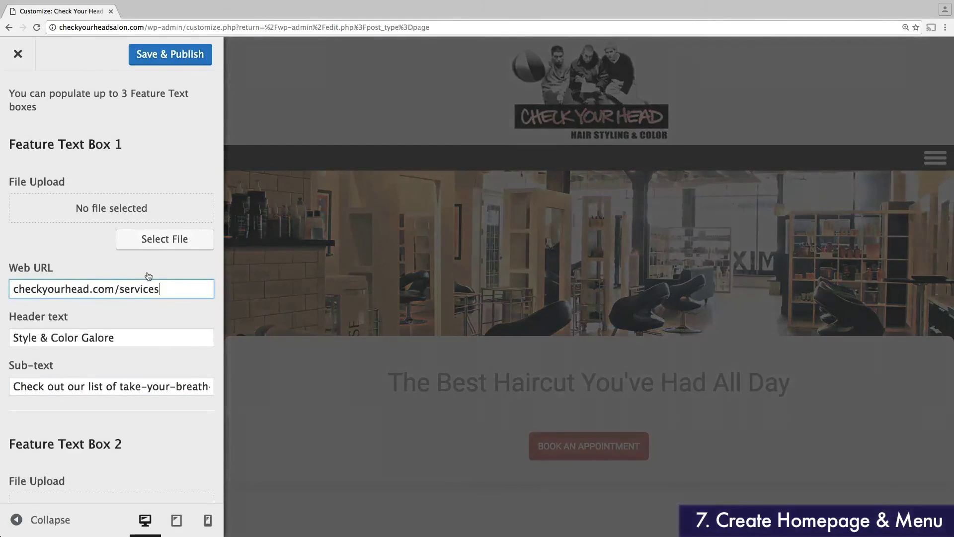
left_click(154, 240)
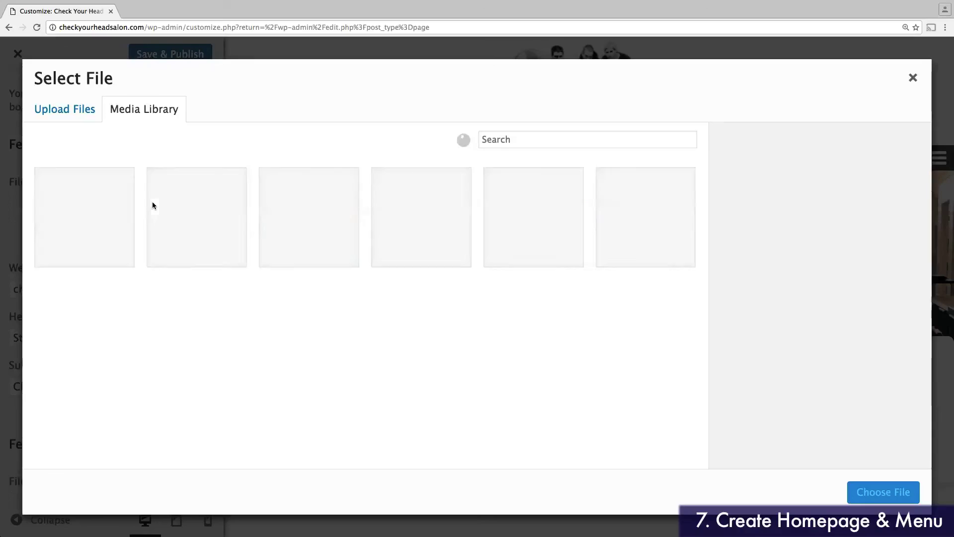
left_click(299, 218)
left_click(883, 491)
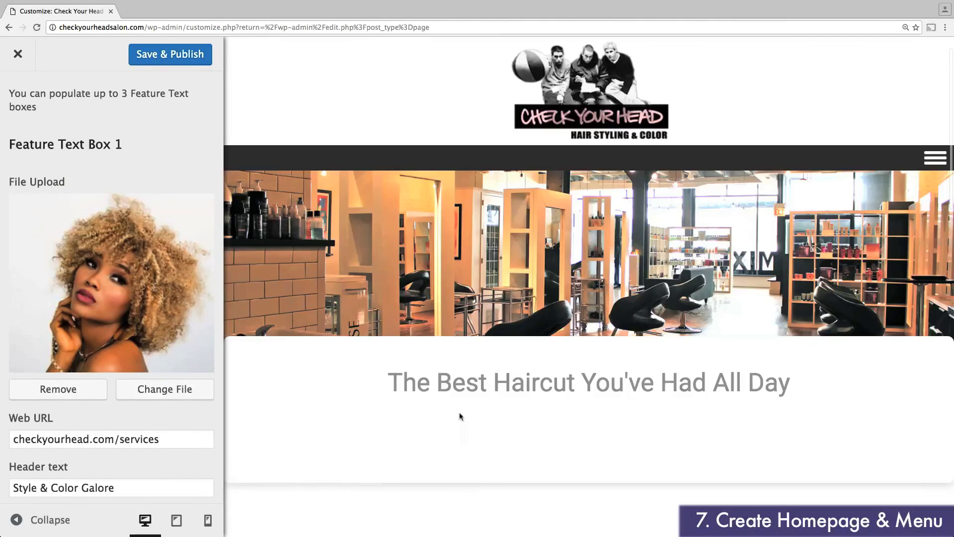
scroll(460, 415, "down", 3)
scroll(460, 411, "down", 5)
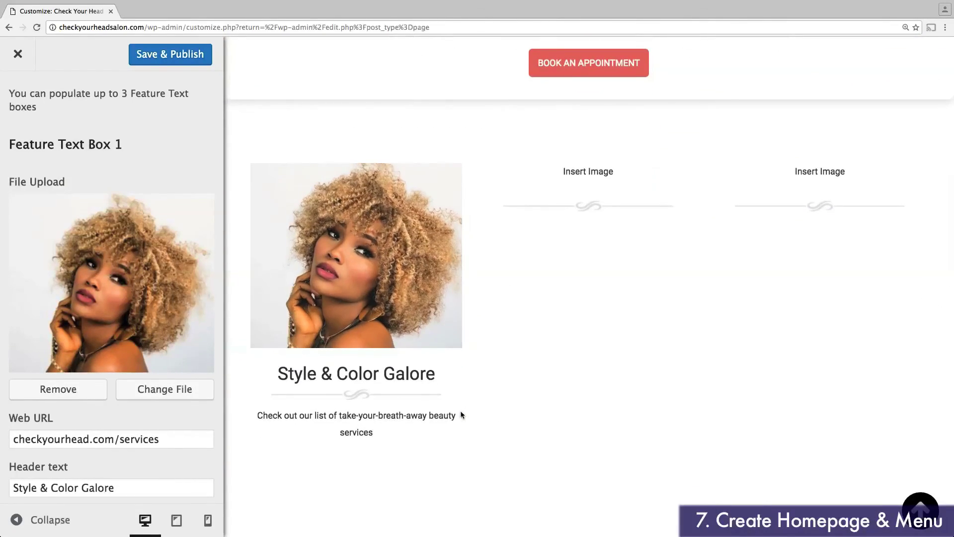
scroll(172, 410, "down", 7)
Step: Fill feature box 2: link checkyourhead.com/stylists, heading 'The Best Stylists in Town', sub-text, salon photo
left_click(147, 404)
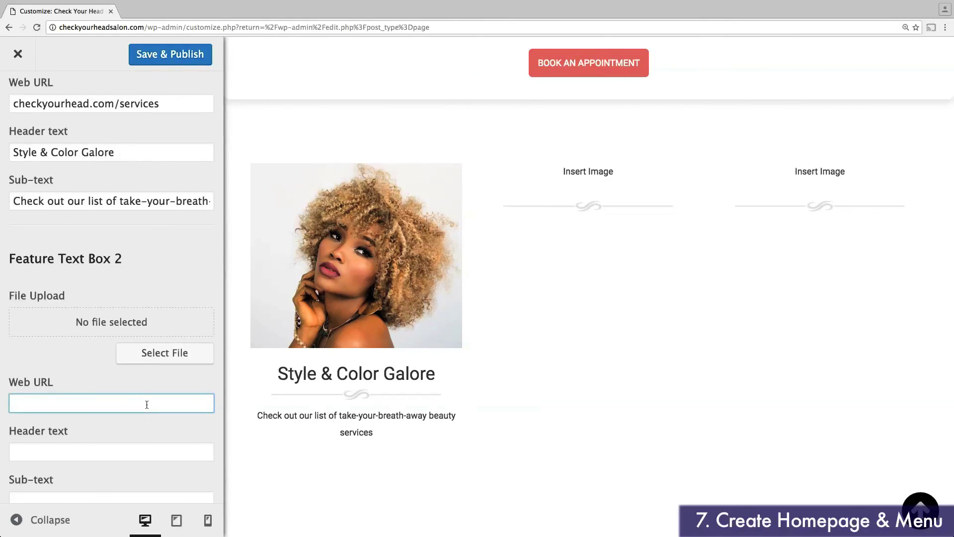
type("checkyourhead.com/stylists")
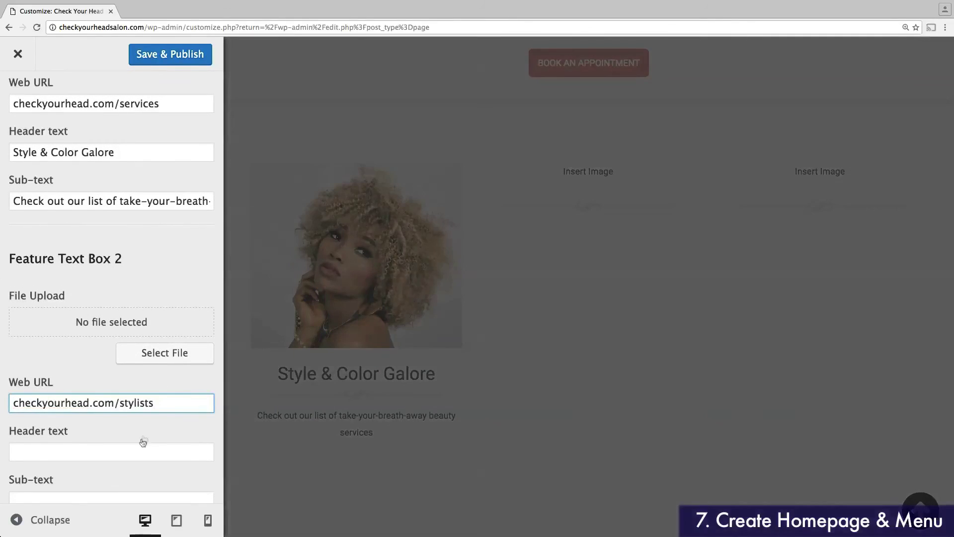
left_click(141, 445)
type("The Best Stylists in Town")
scroll(106, 516, "down", 2)
left_click(111, 435)
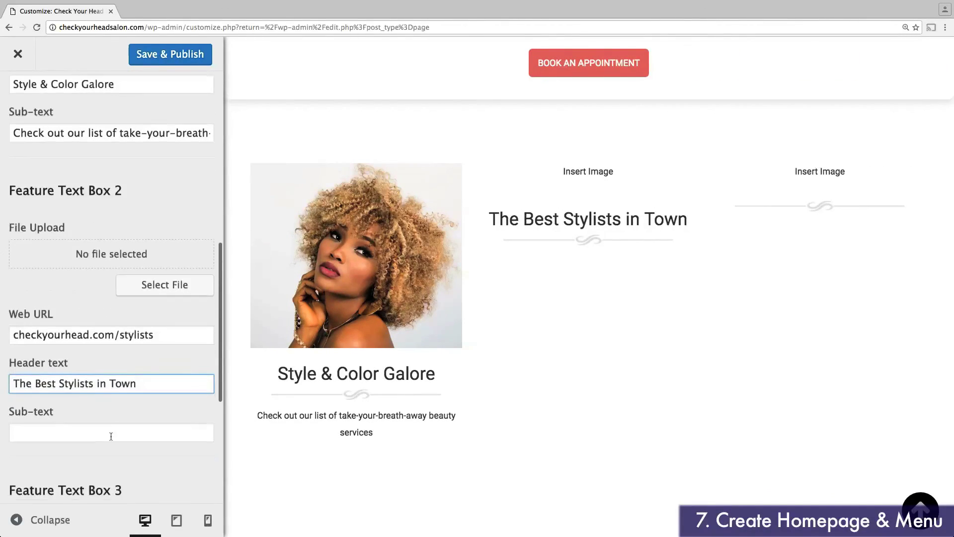
type("meet the team that's helped us win \"most improved\" hair salon 3 years in a row!")
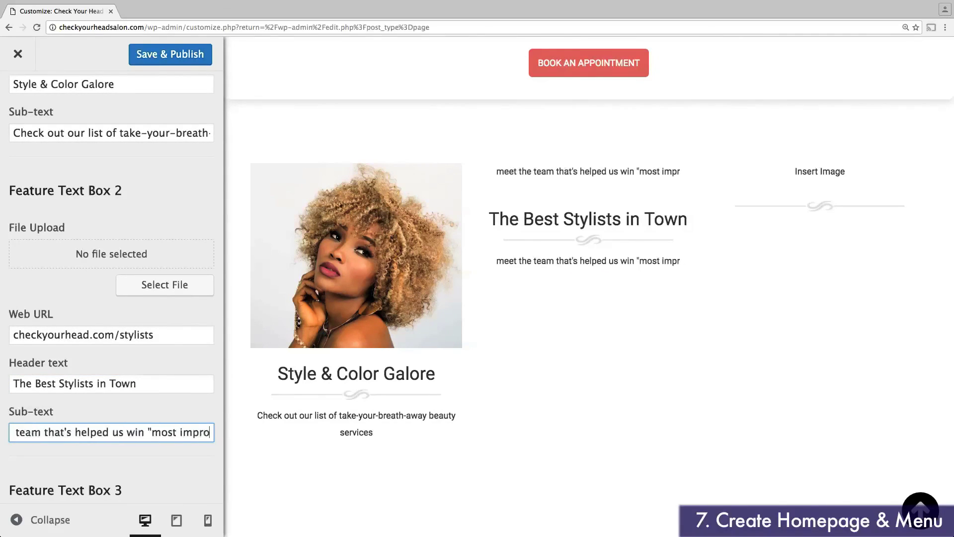
triple_click(31, 431)
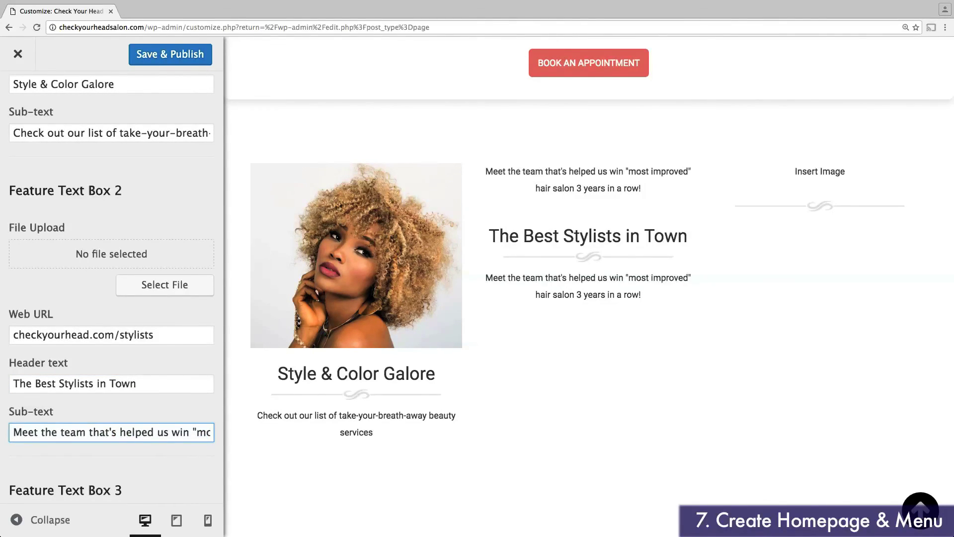
left_click(155, 287)
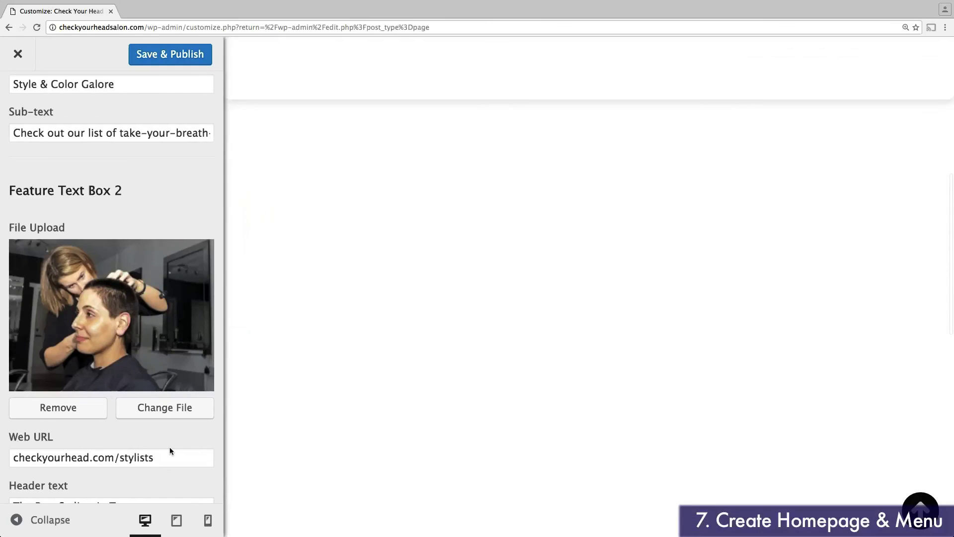
Step: Fill feature box 3: link myappointmentbooking.com, heading 'At Your Service', calendar sub-text, scissors photo
scroll(169, 446, "down", 8)
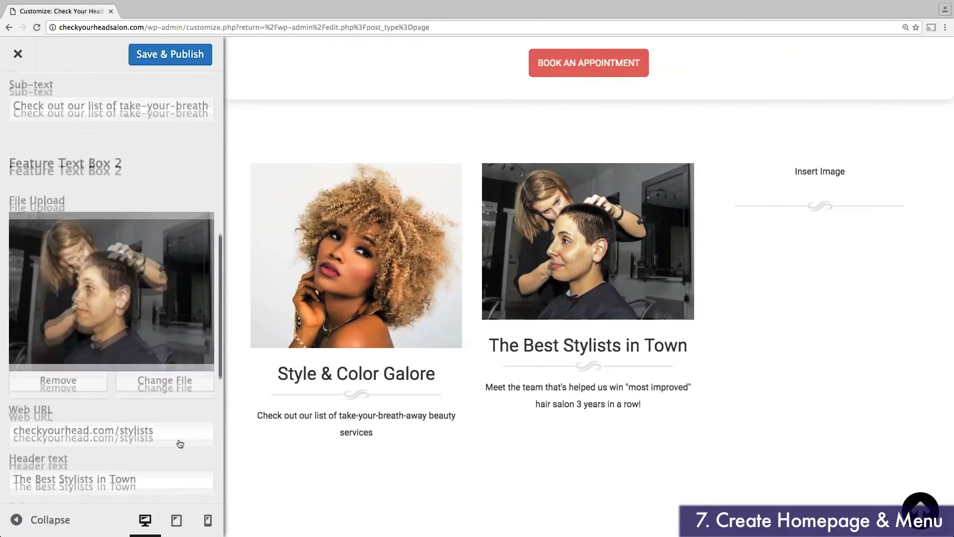
left_click(136, 361)
type("myappointmentbookin")
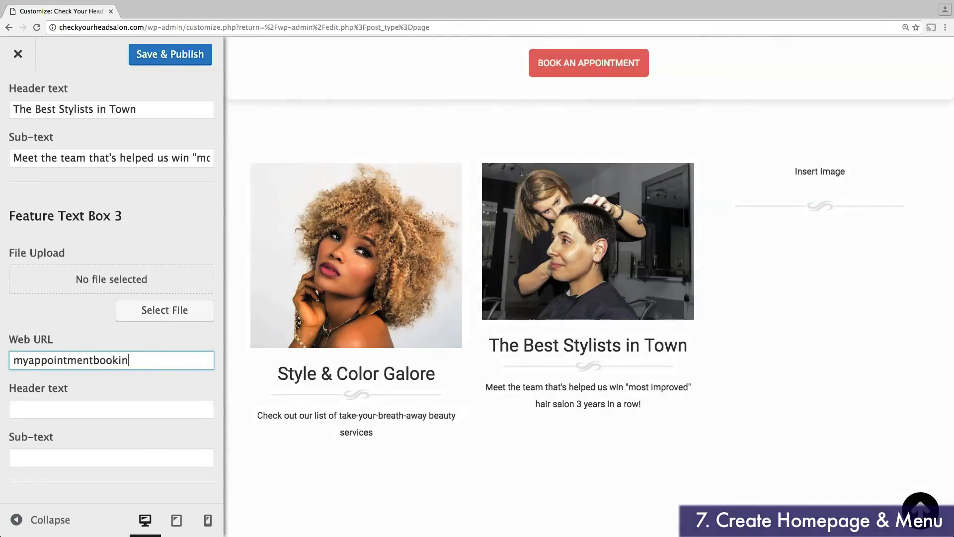
type("g.com")
key("Tab")
type("At Your Service")
key("Tab")
type("View our")
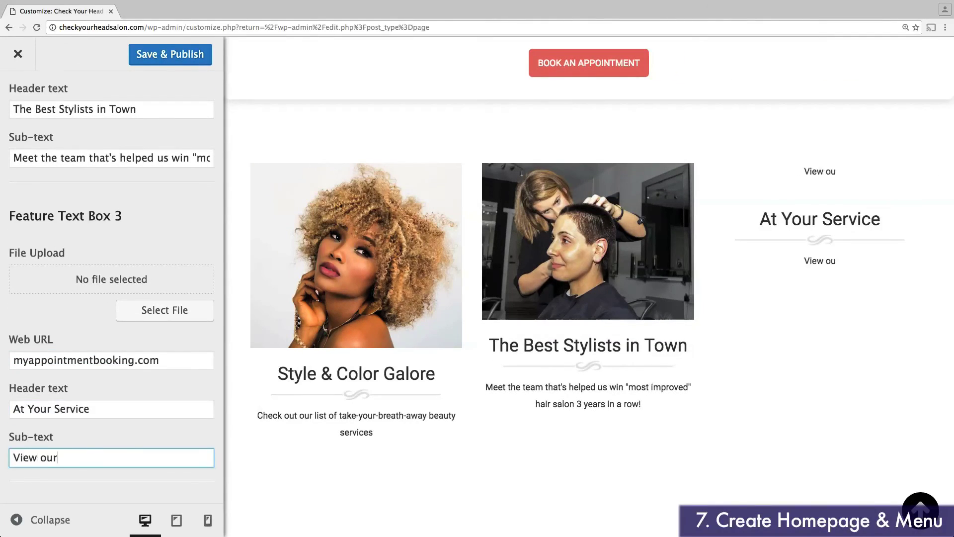
type(" calendar of openings and reserve your spot!")
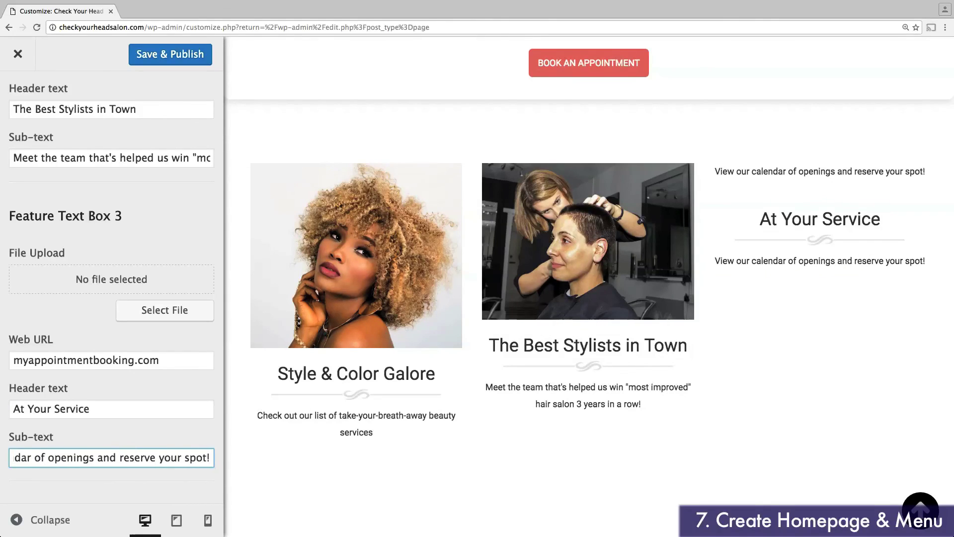
left_click(164, 309)
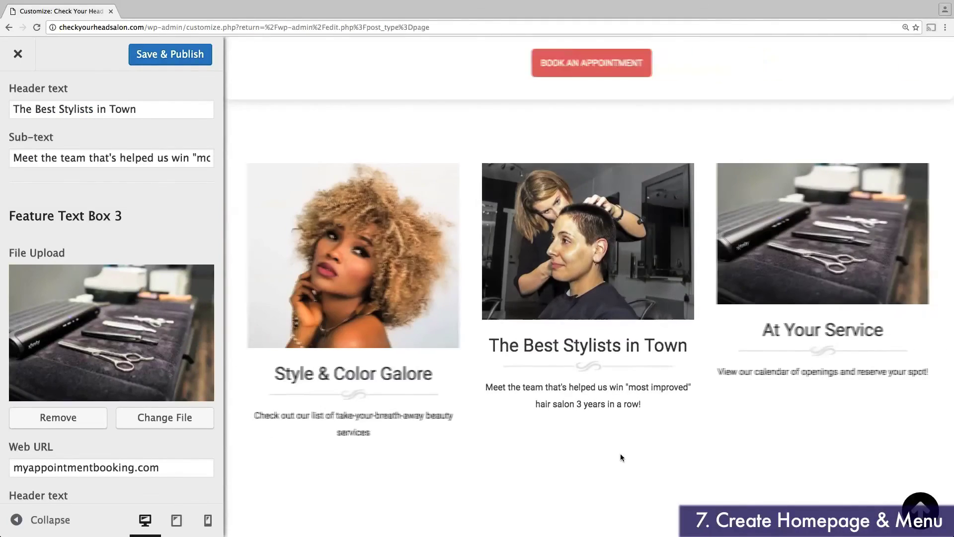
scroll(620, 453, "down", 2)
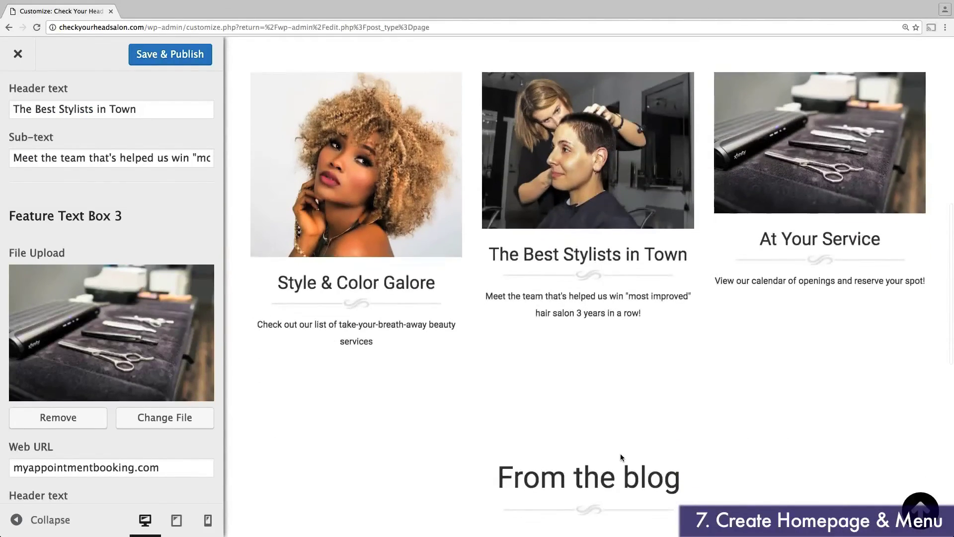
scroll(620, 453, "up", 2)
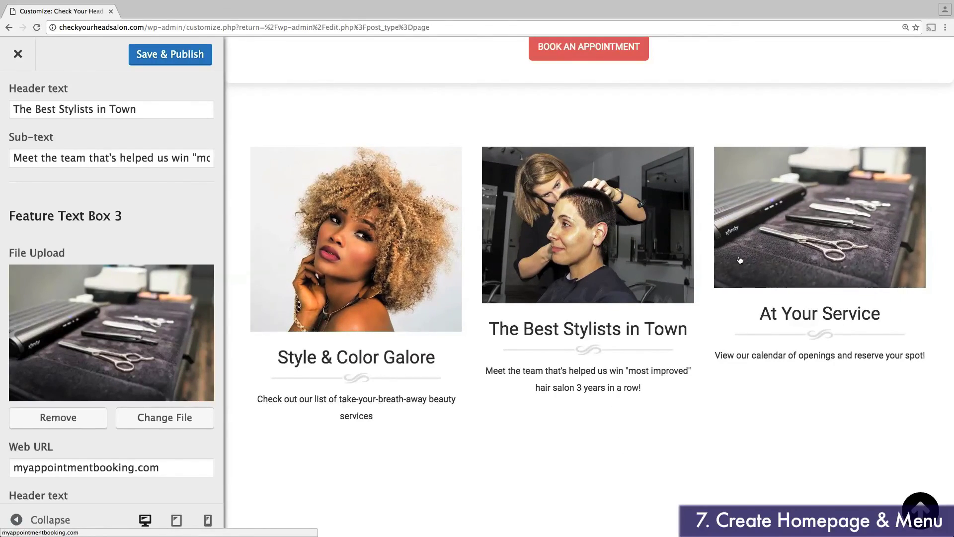
scroll(687, 348, "up", 2)
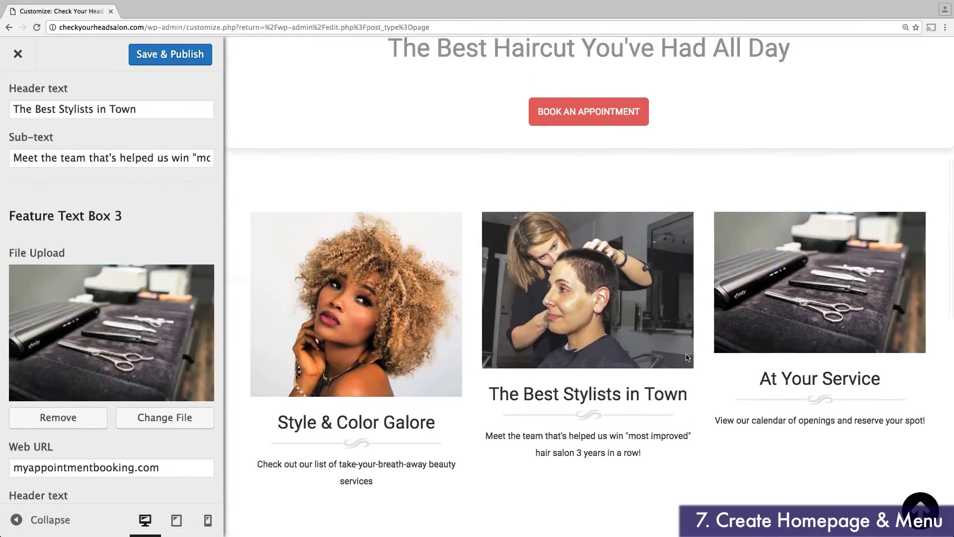
scroll(687, 358, "up", 9)
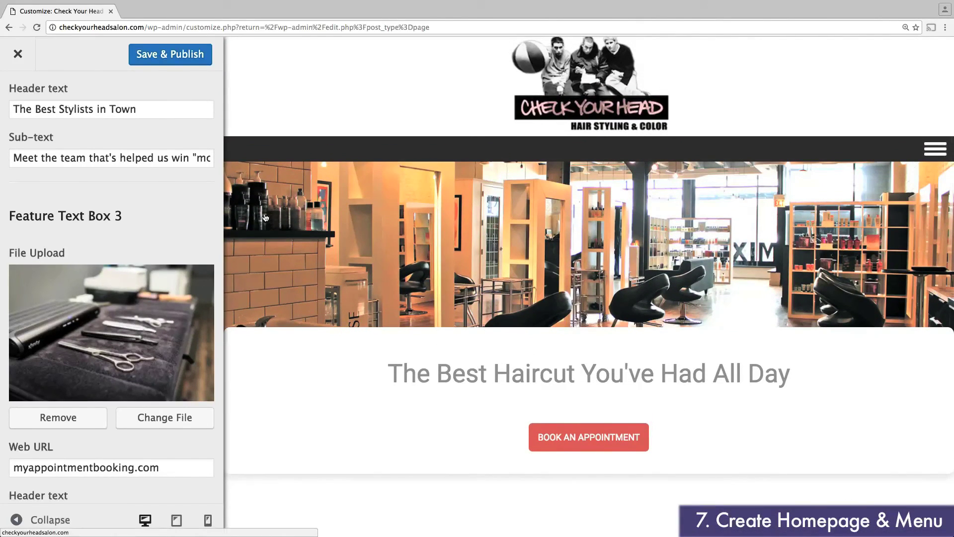
scroll(163, 190, "up", 7)
scroll(164, 194, "up", 8)
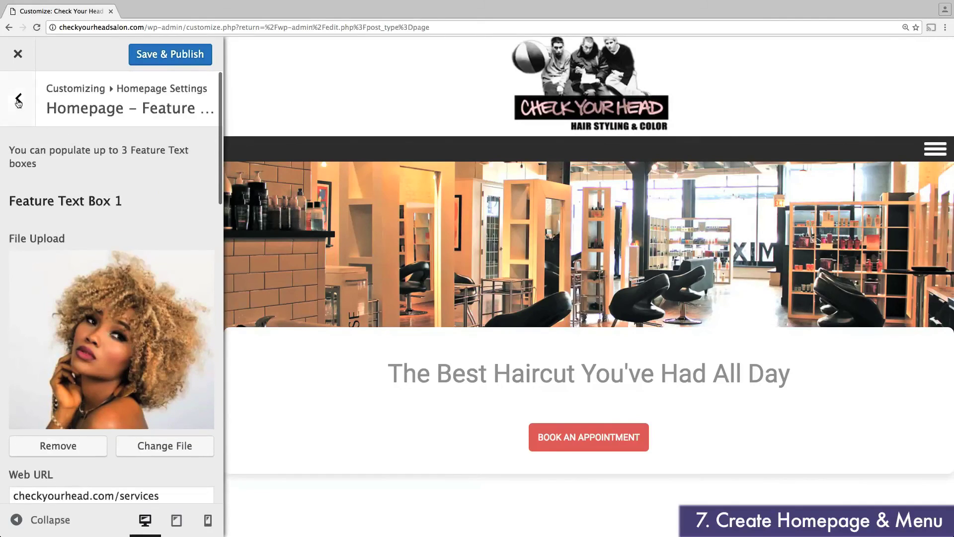
Step: Check Hide Slider, Hide Recent Posts and Hide Specials, then review the homepage preview
left_click(17, 99)
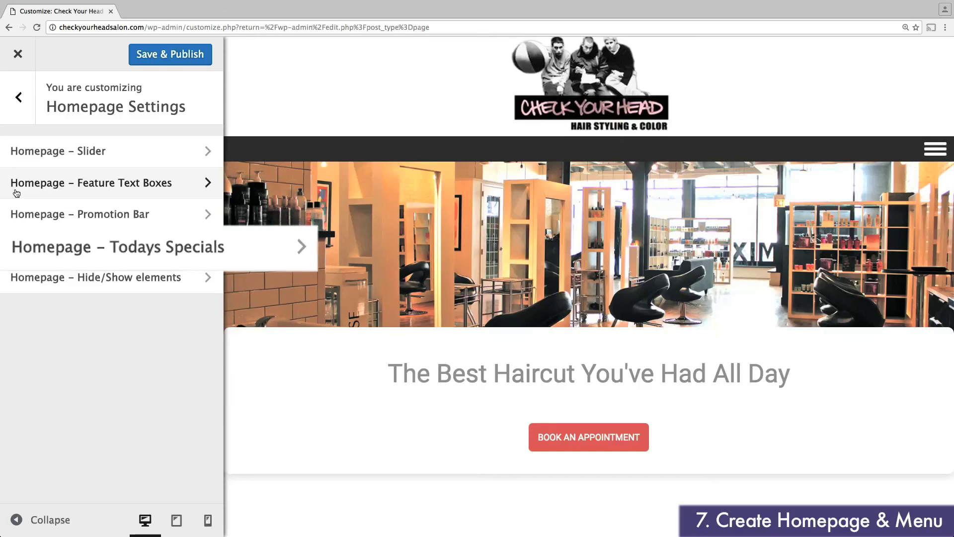
left_click(56, 281)
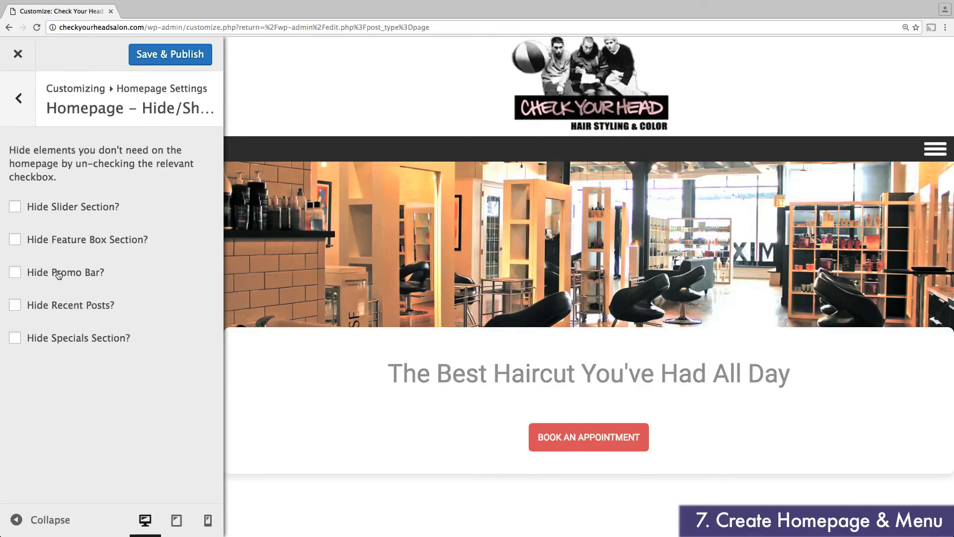
left_click(20, 206)
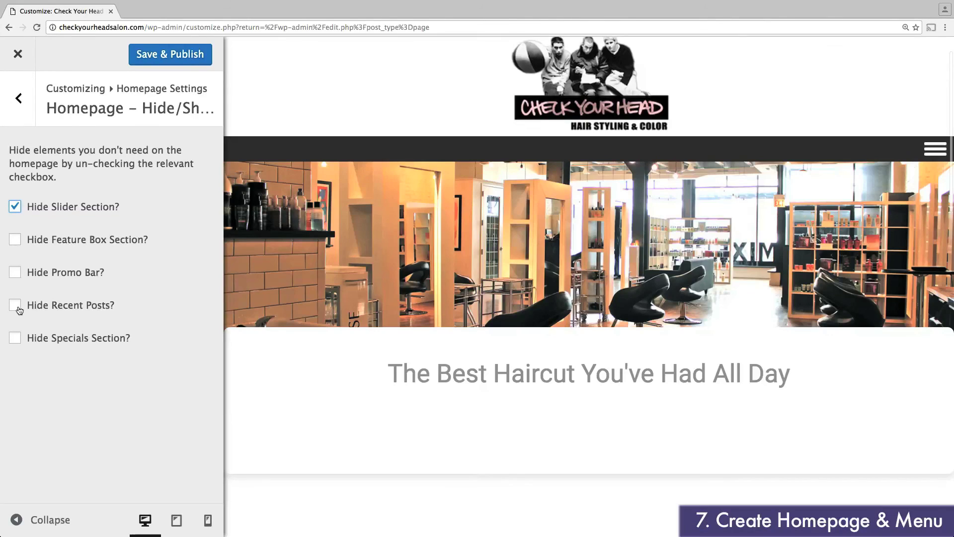
left_click(16, 310)
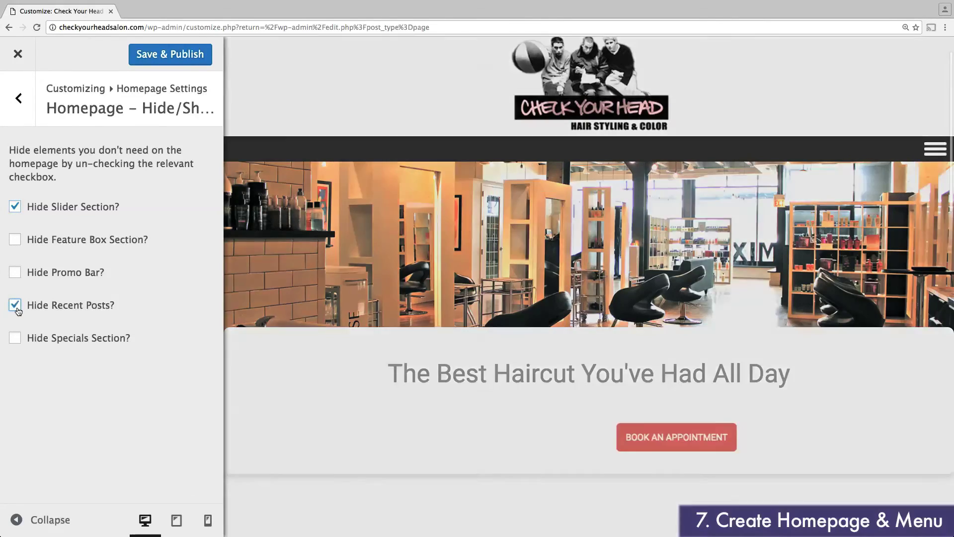
left_click(14, 339)
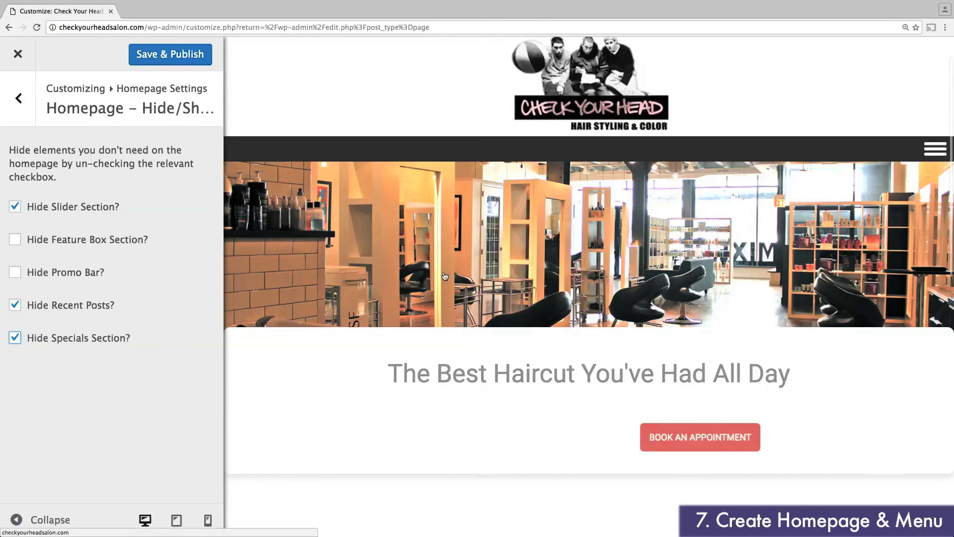
scroll(400, 271, "down", 4)
scroll(400, 270, "down", 8)
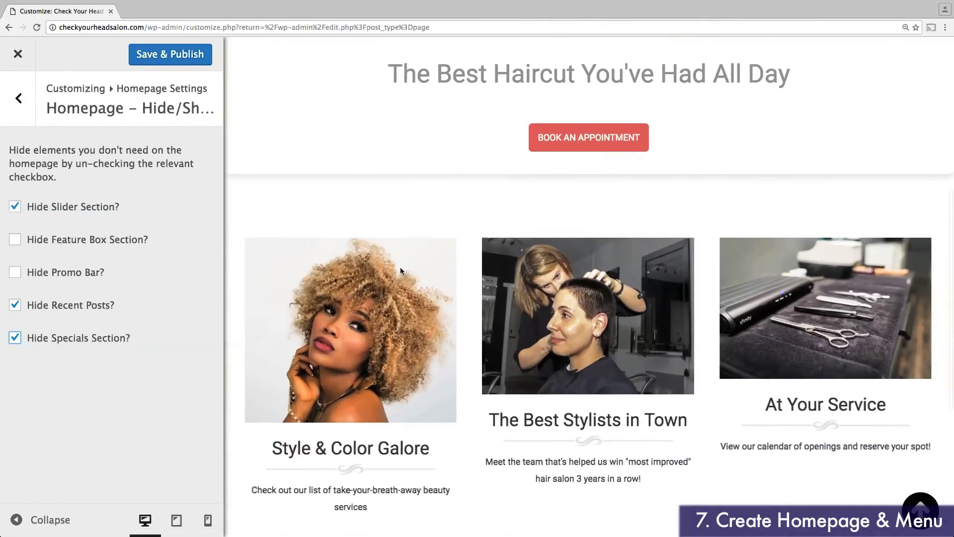
scroll(401, 271, "up", 12)
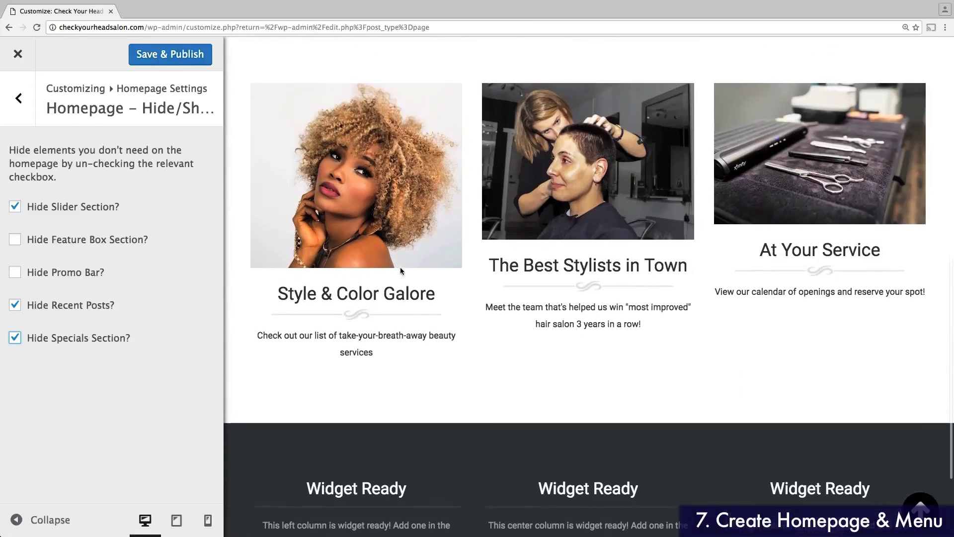
scroll(402, 271, "up", 1)
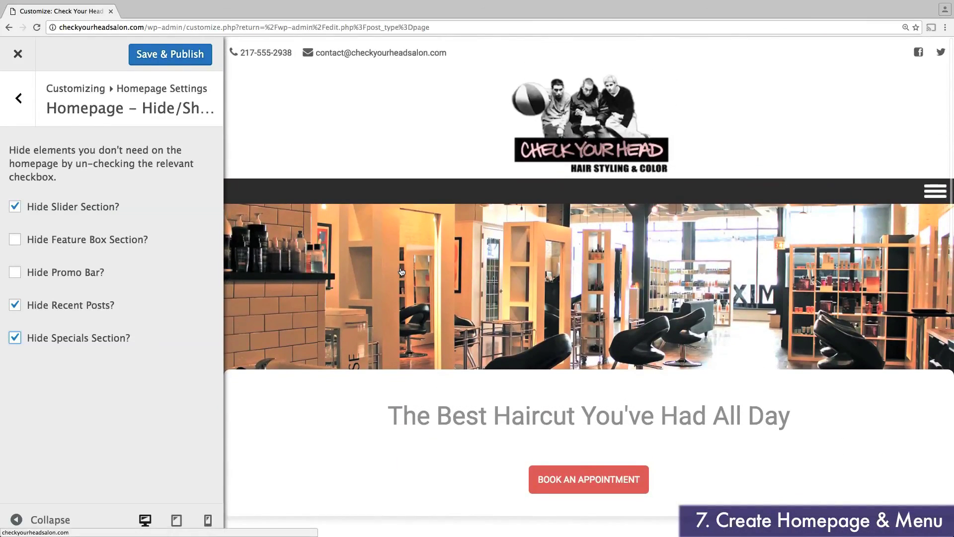
Step: Return to the main customizer list and open the Menus section
left_click(18, 98)
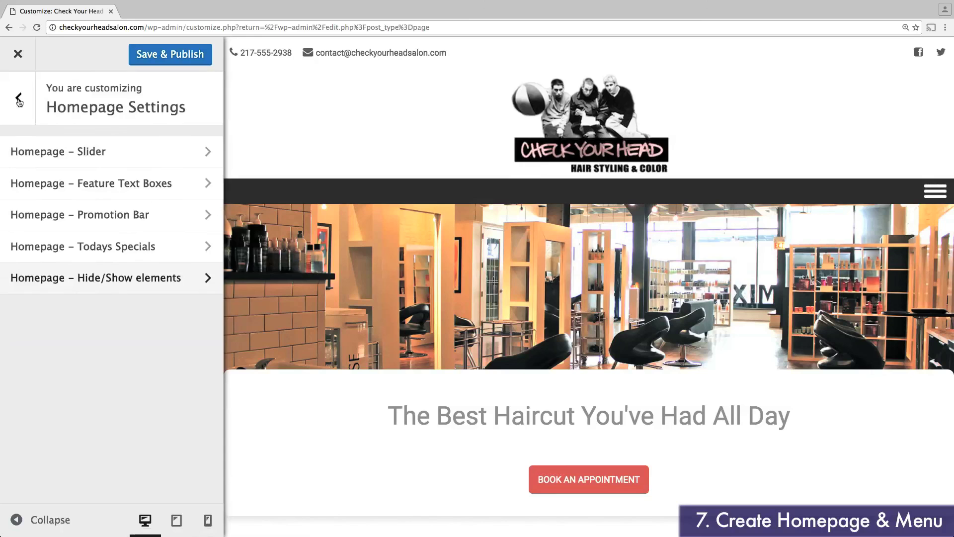
left_click(18, 101)
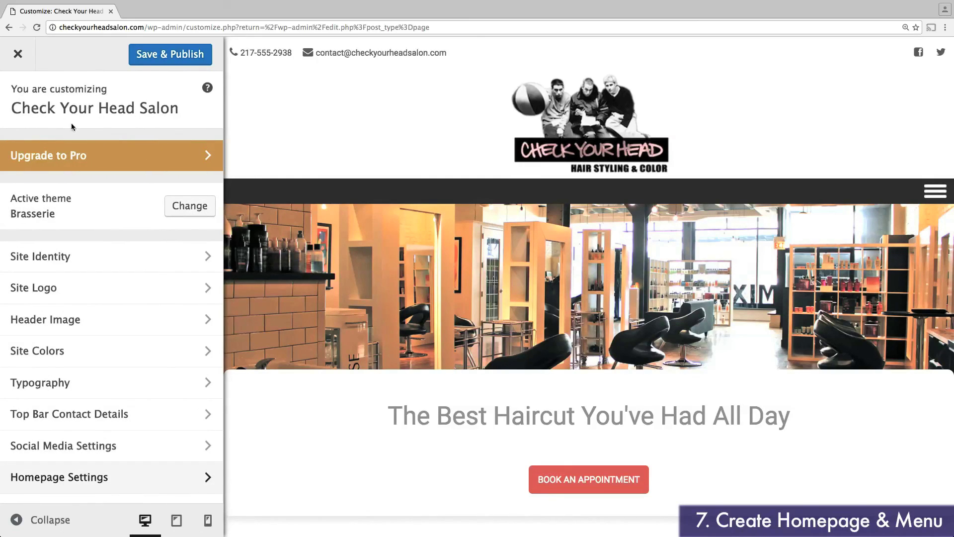
scroll(88, 136, "down", 3)
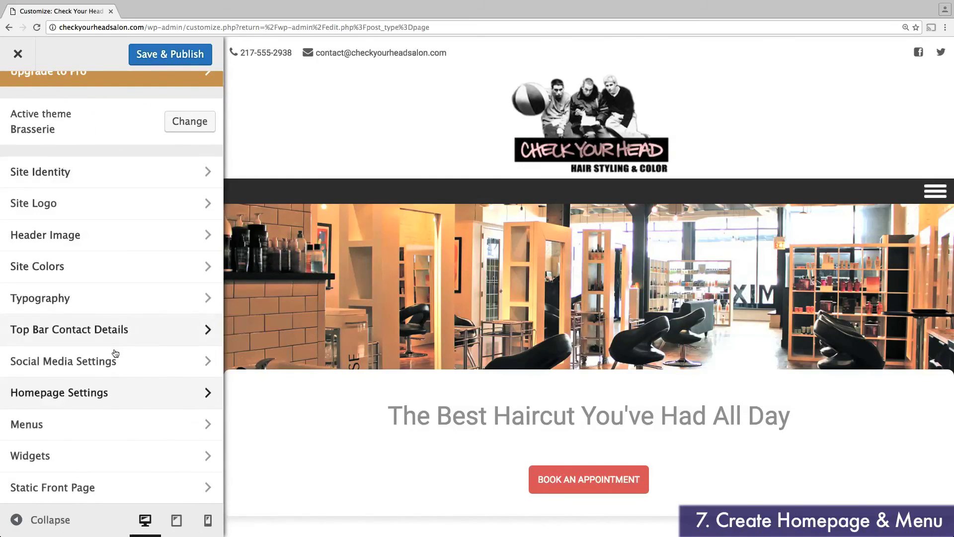
left_click(105, 432)
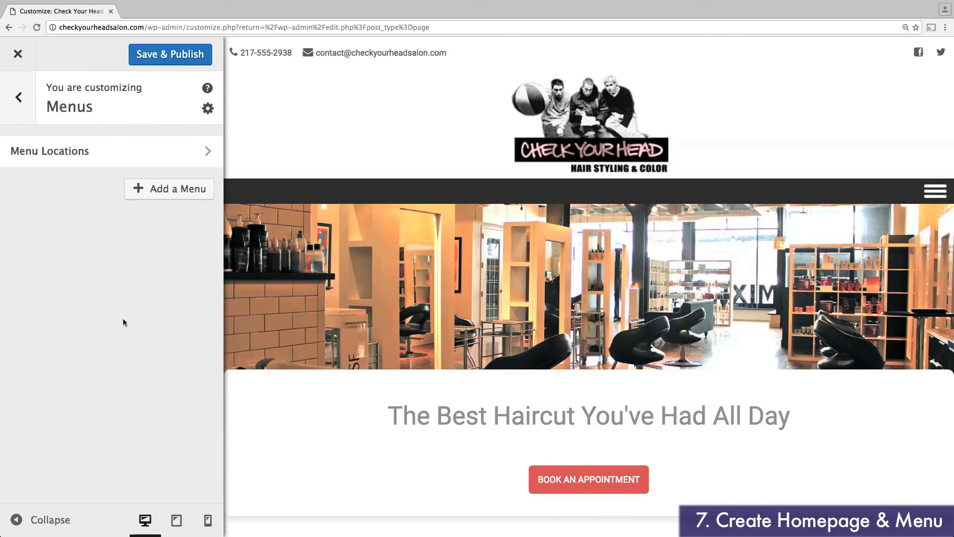
Step: Create a new menu named 'Main Menu'
left_click(150, 194)
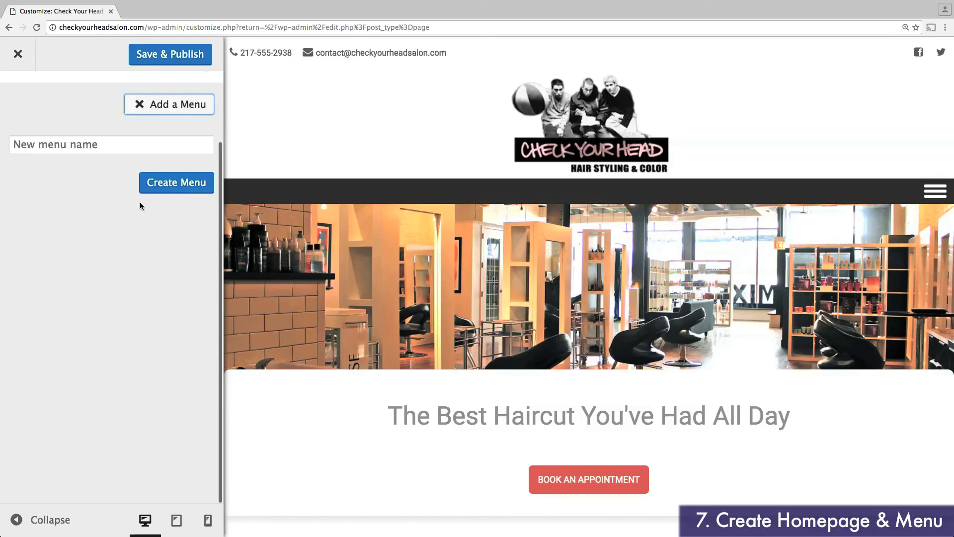
left_click(102, 149)
type("Main Menu")
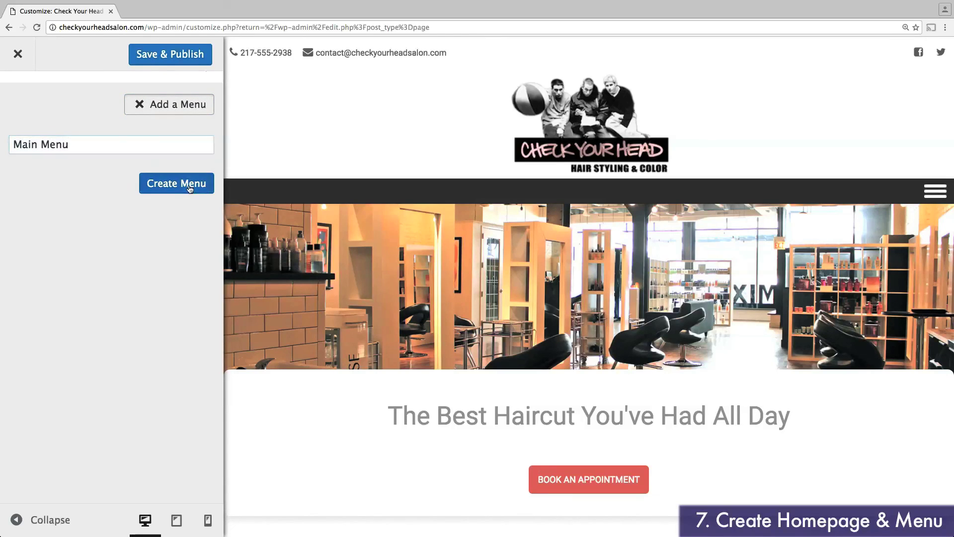
left_click(191, 182)
Step: Add Home, Services, Stylists, Products, Policies and About pages to Main Menu
left_click(173, 184)
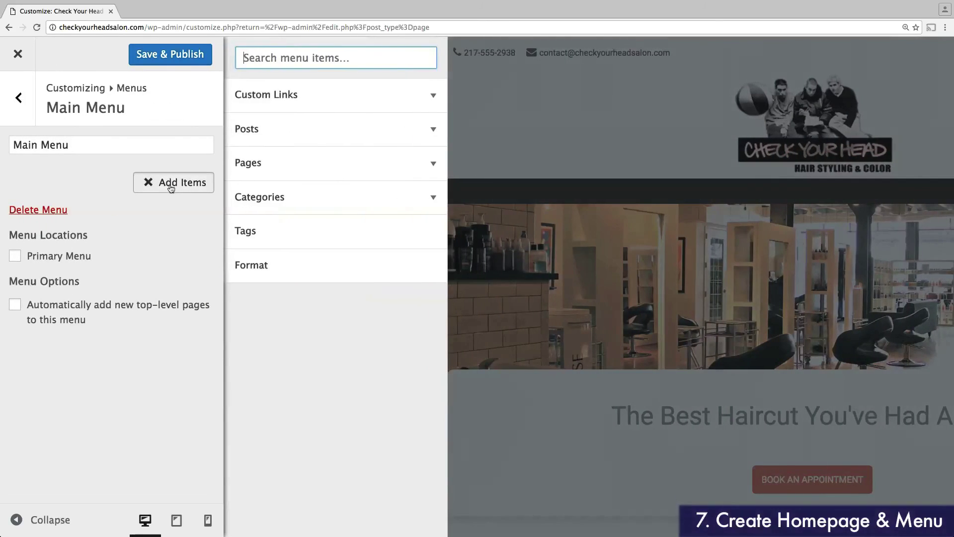
left_click(273, 165)
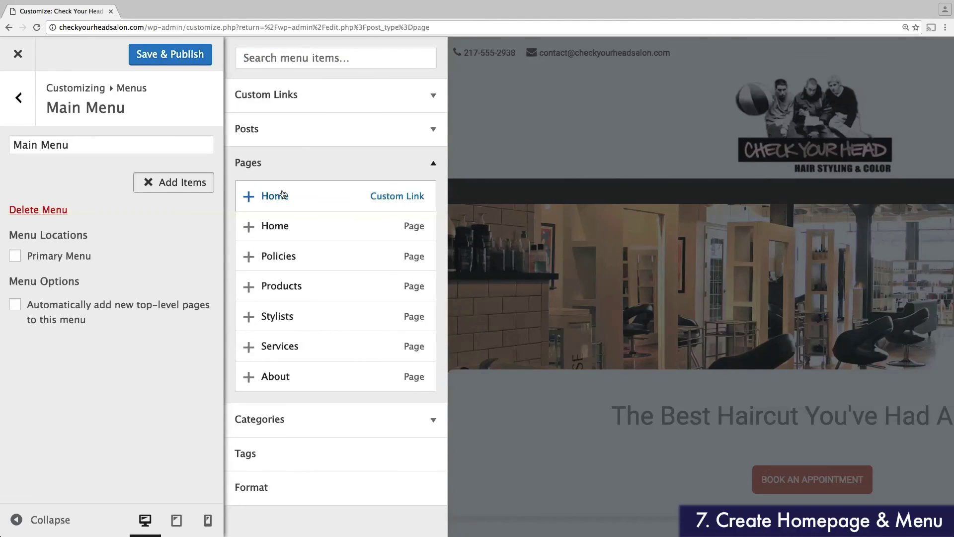
left_click(283, 197)
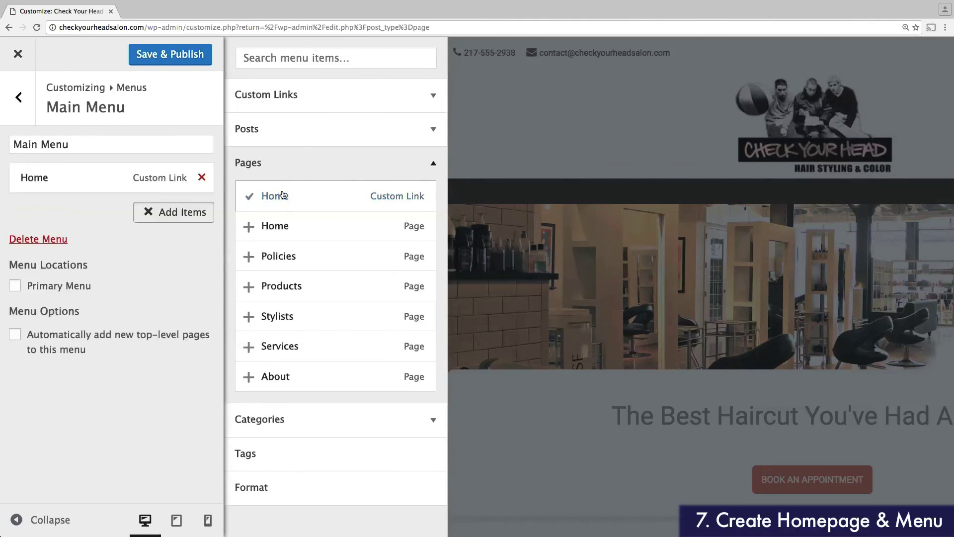
left_click(280, 346)
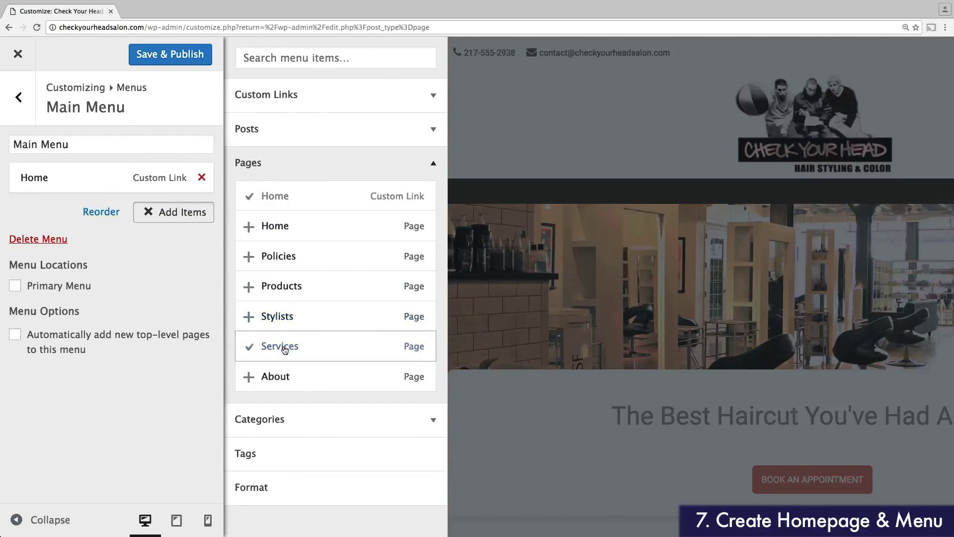
left_click(283, 323)
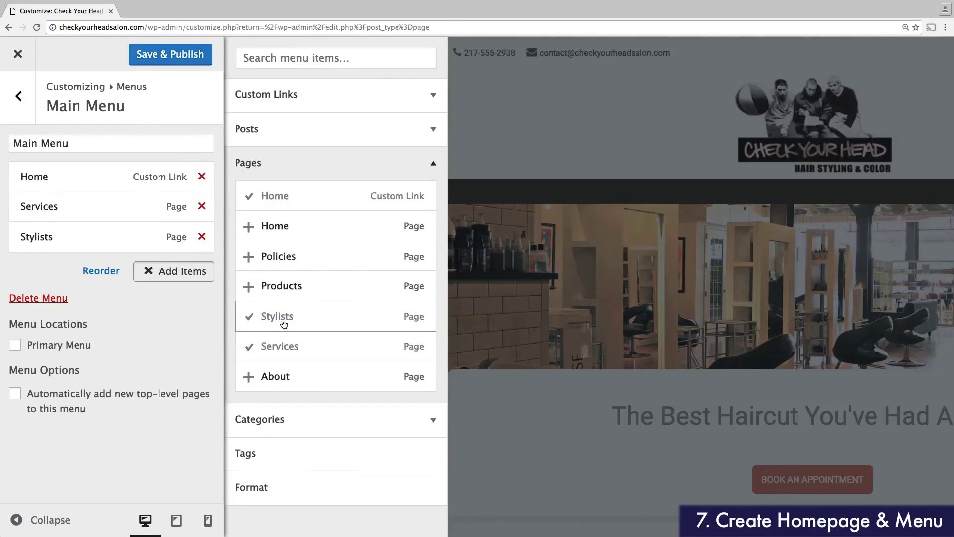
left_click(279, 296)
left_click(277, 257)
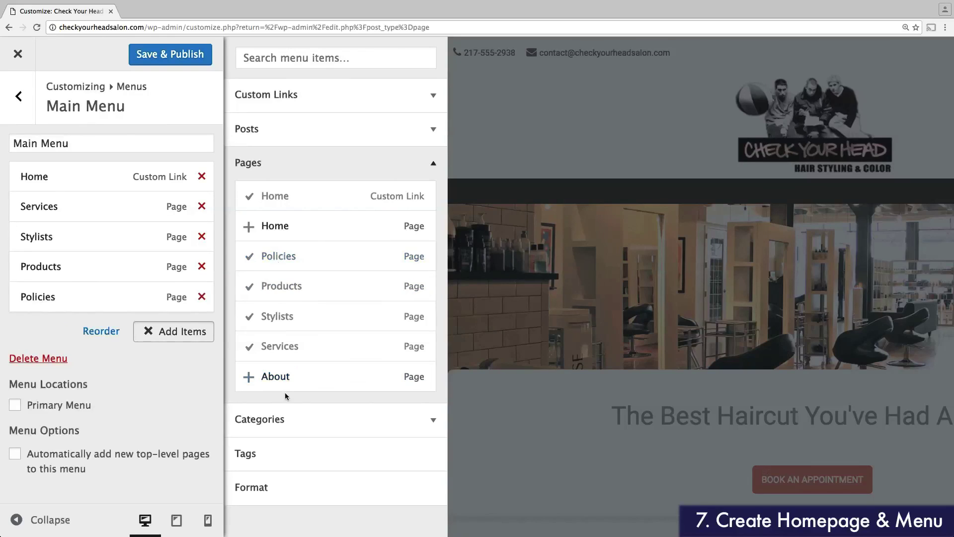
left_click(287, 383)
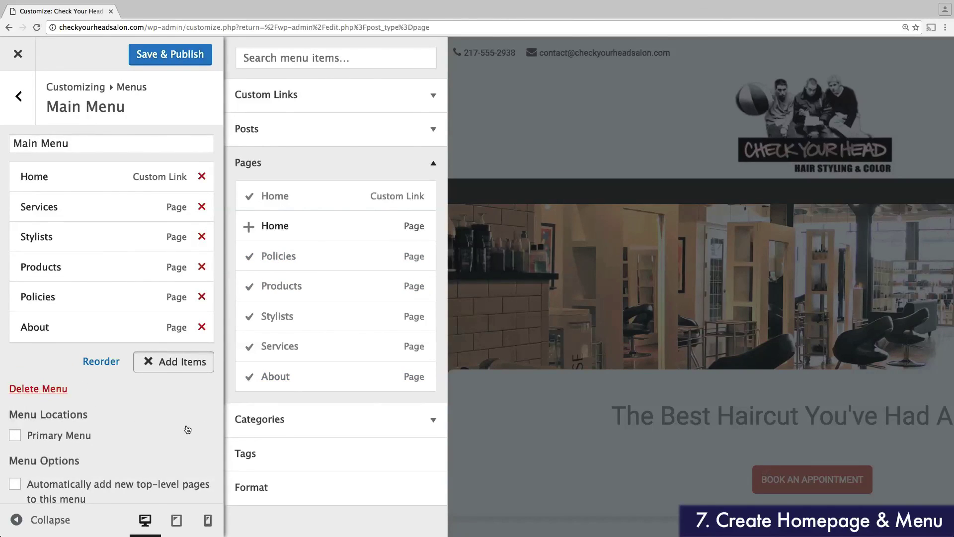
Step: Assign Main Menu to the Primary Menu location and check it in the preview
left_click(17, 440)
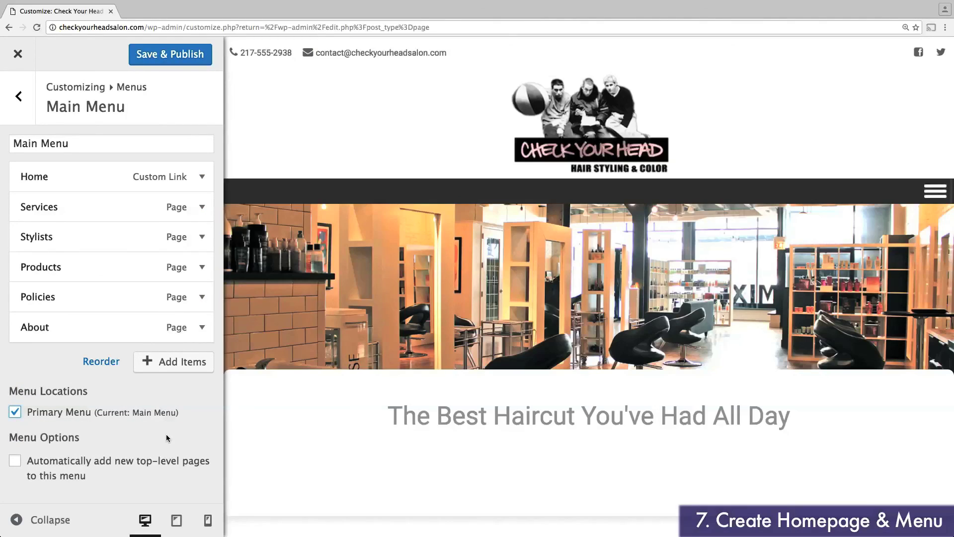
left_click(18, 98)
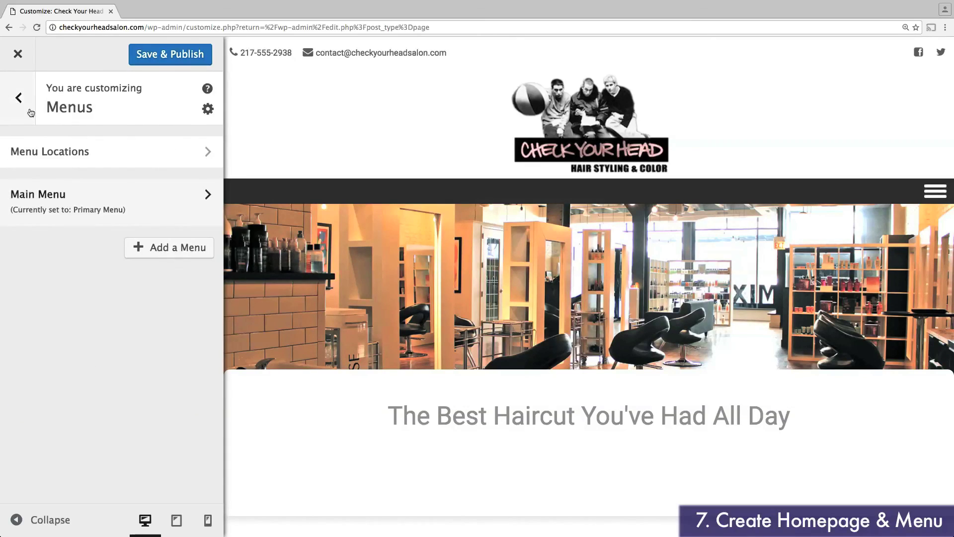
left_click(937, 192)
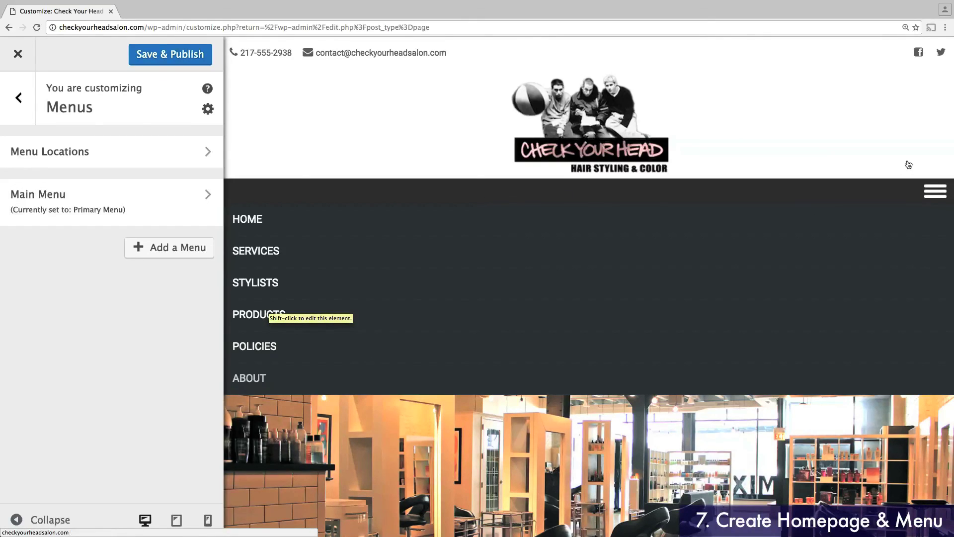
left_click(930, 193)
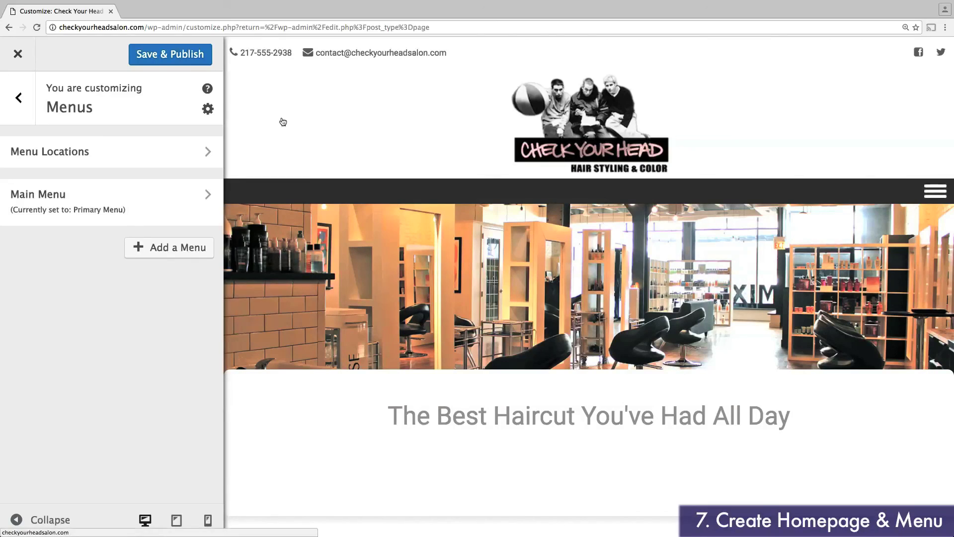
Step: Open the Left Footer Column widget area from the customizer's Widgets section
left_click(18, 97)
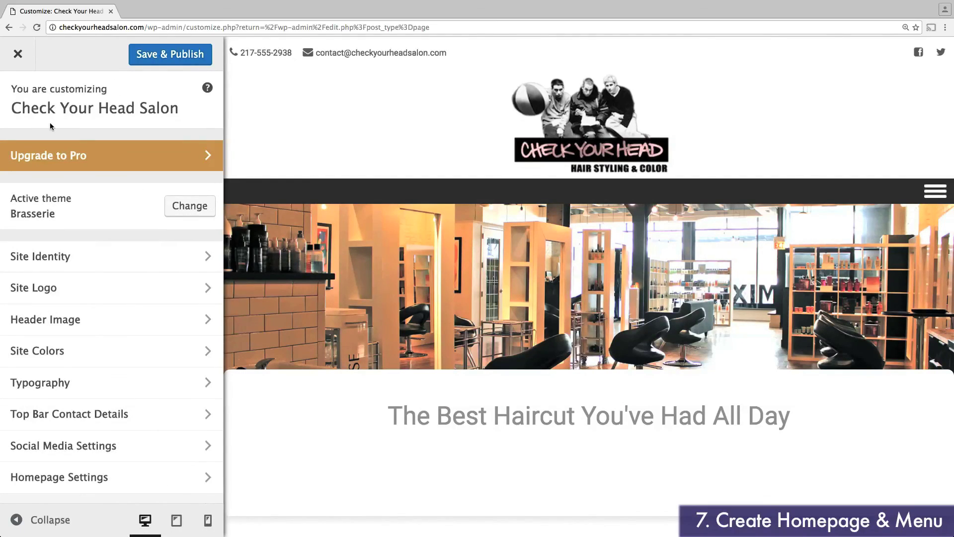
scroll(73, 190, "down", 3)
left_click(77, 458)
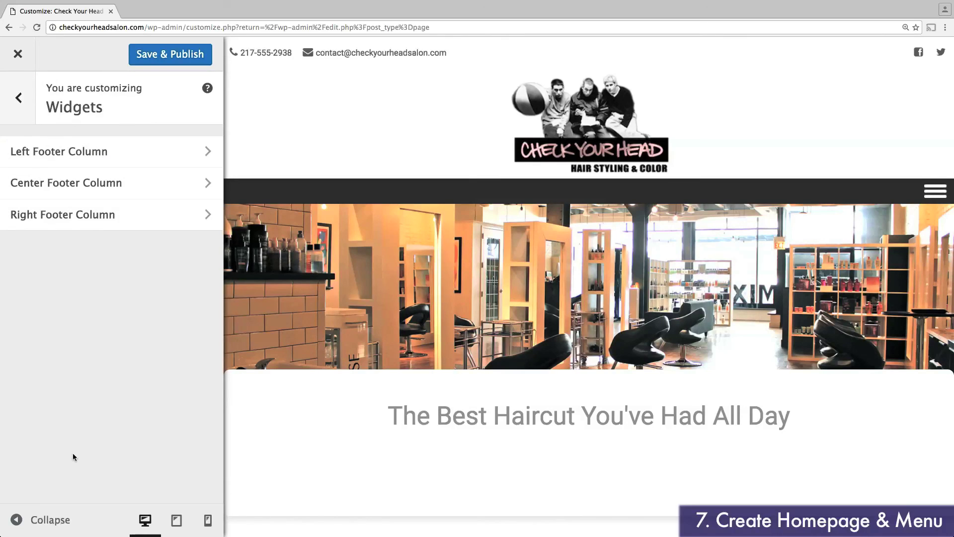
scroll(336, 278, "down", 15)
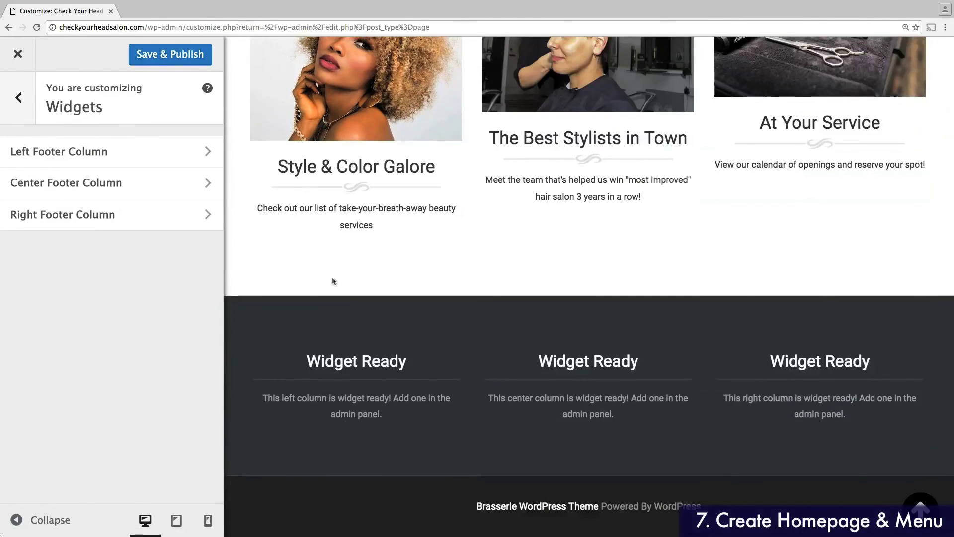
left_click(54, 152)
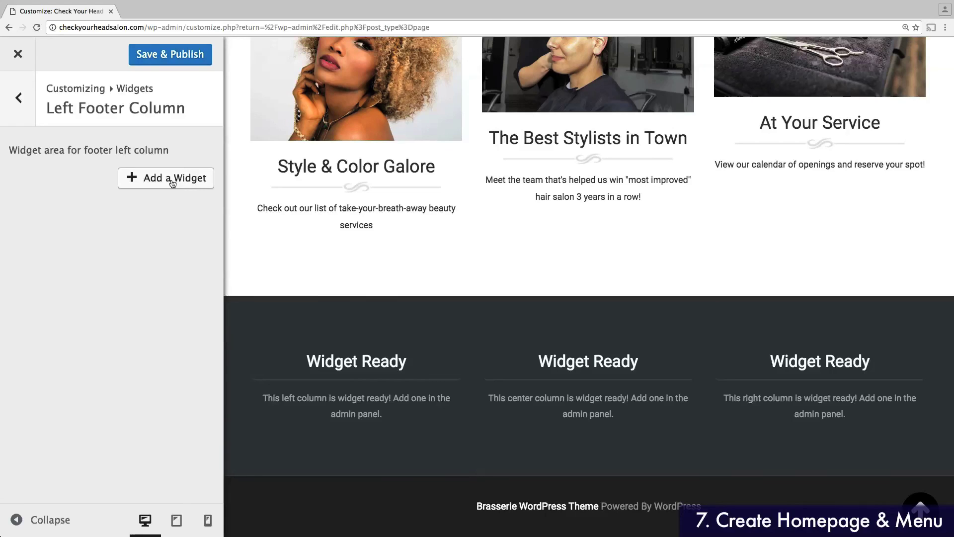
Step: Add a Search widget titled 'Search this Site' to the left footer column
key("Escape")
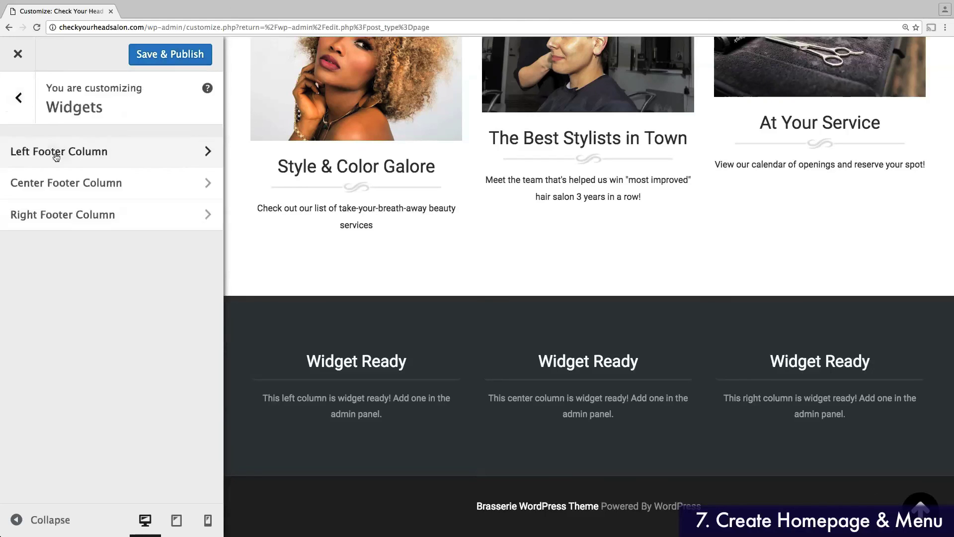
left_click(57, 157)
left_click(173, 184)
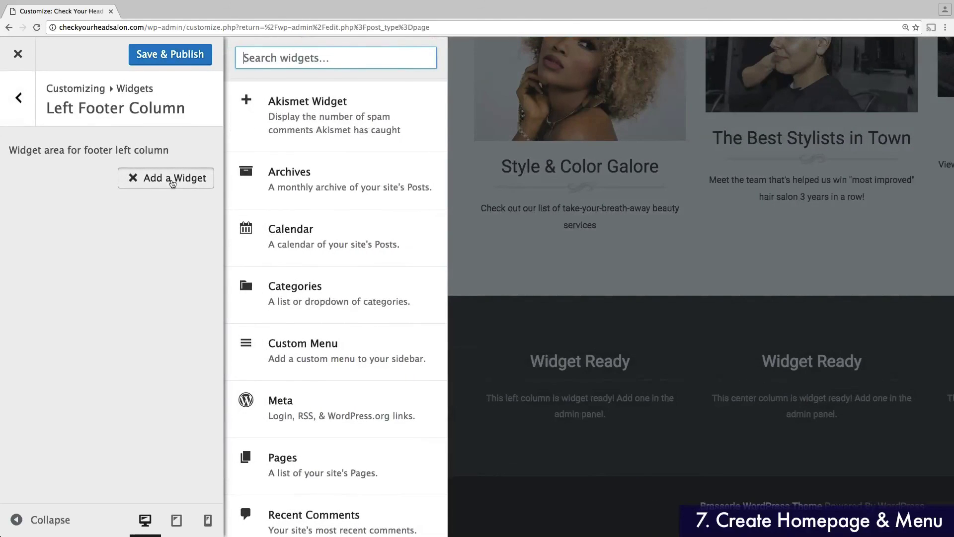
scroll(245, 255, "down", 5)
left_click(286, 399)
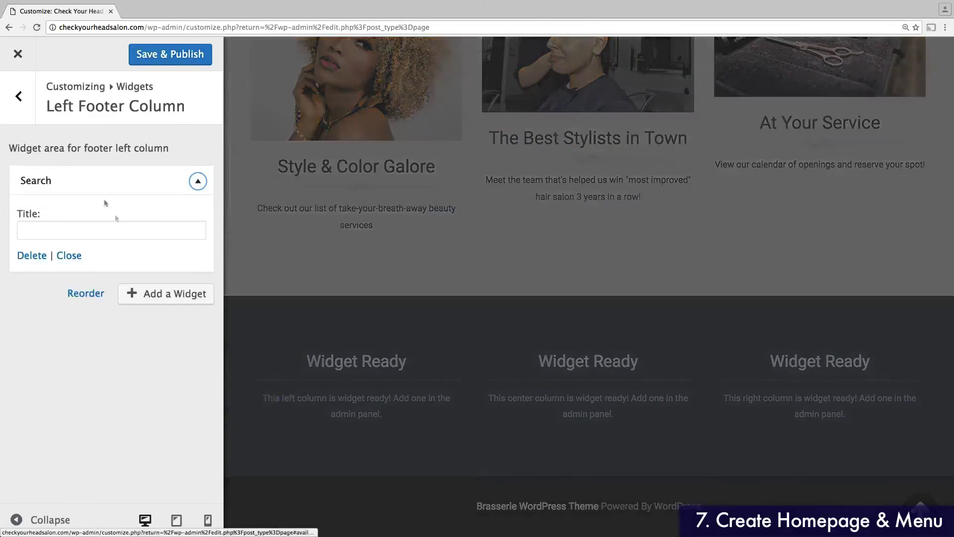
left_click(92, 232)
type("Searc")
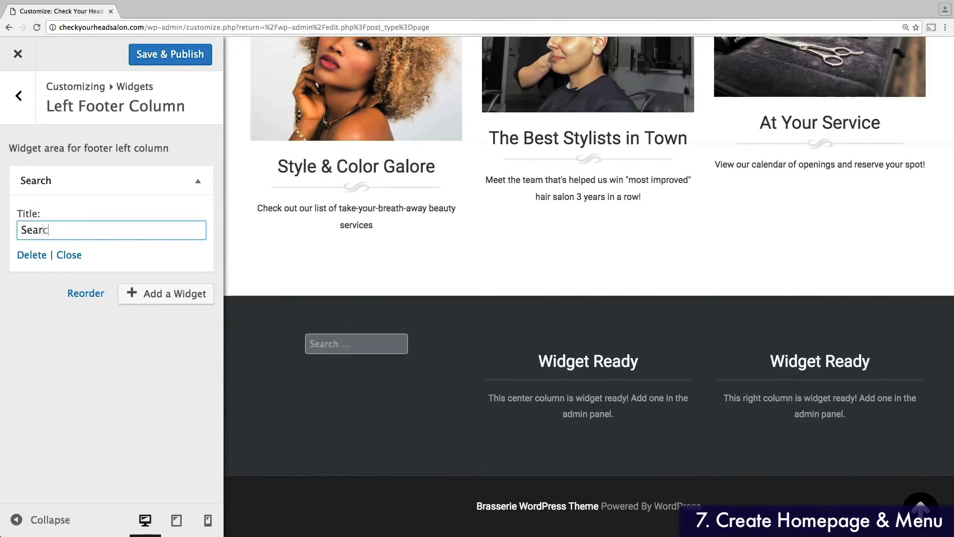
type("h this Site")
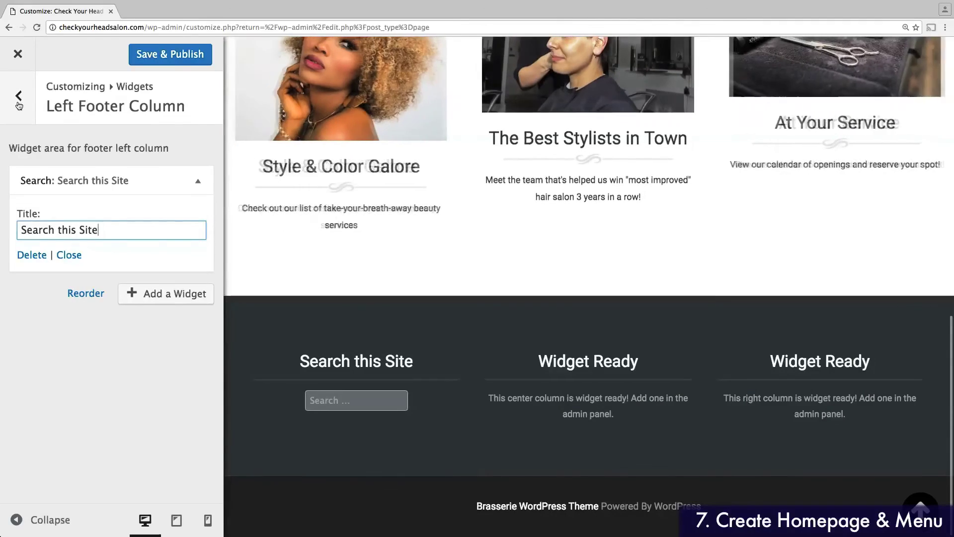
left_click(18, 99)
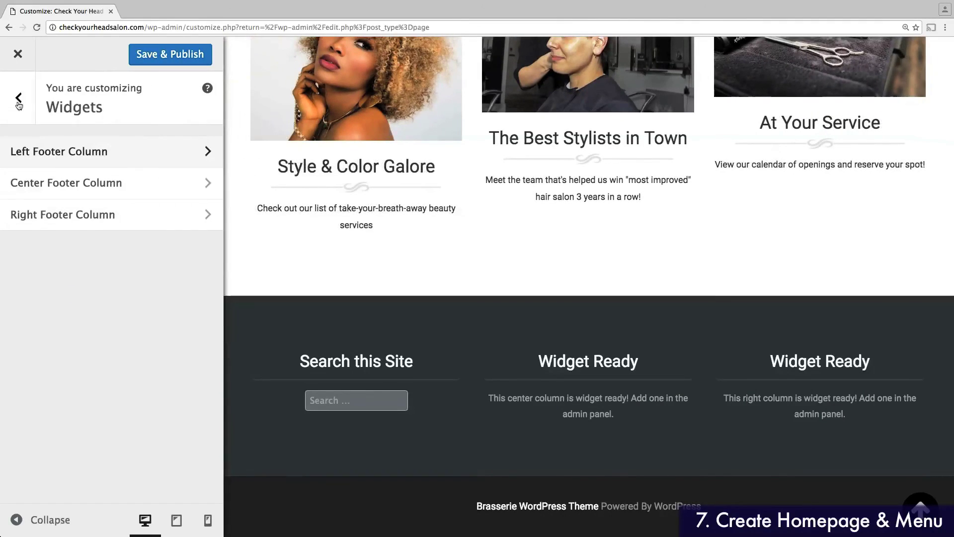
Step: Add a Text widget titled 'Stop in for a visit!' to the center footer column
left_click(69, 185)
left_click(163, 181)
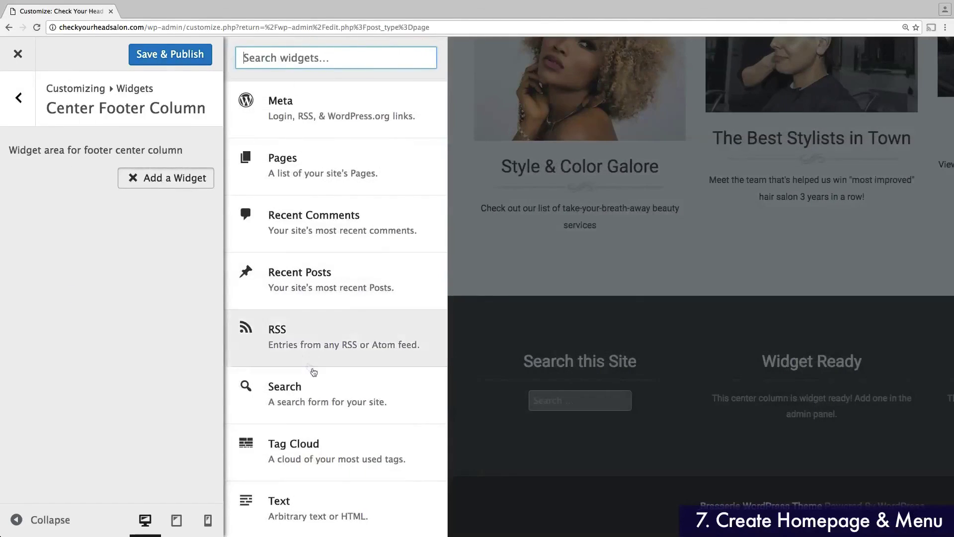
left_click(294, 512)
left_click(97, 227)
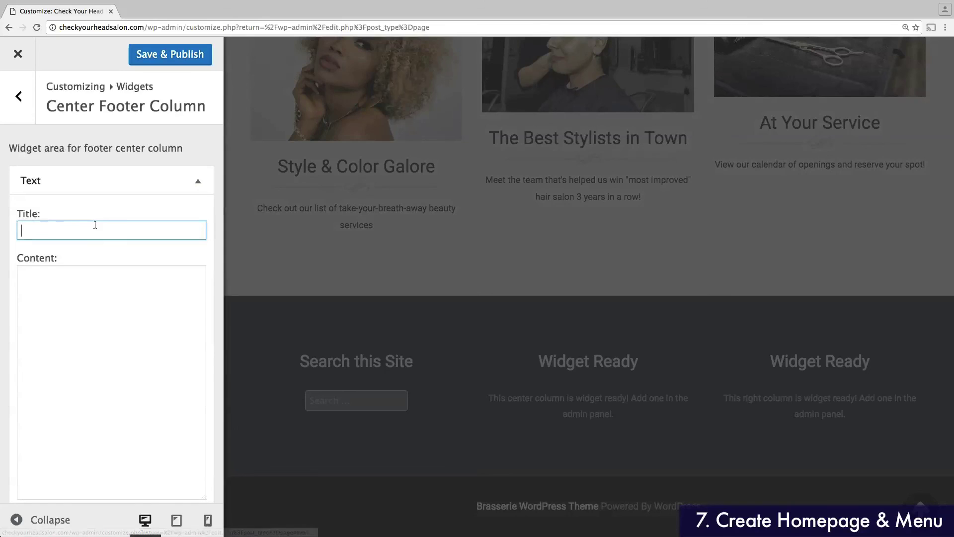
type("Stop in for a visit!")
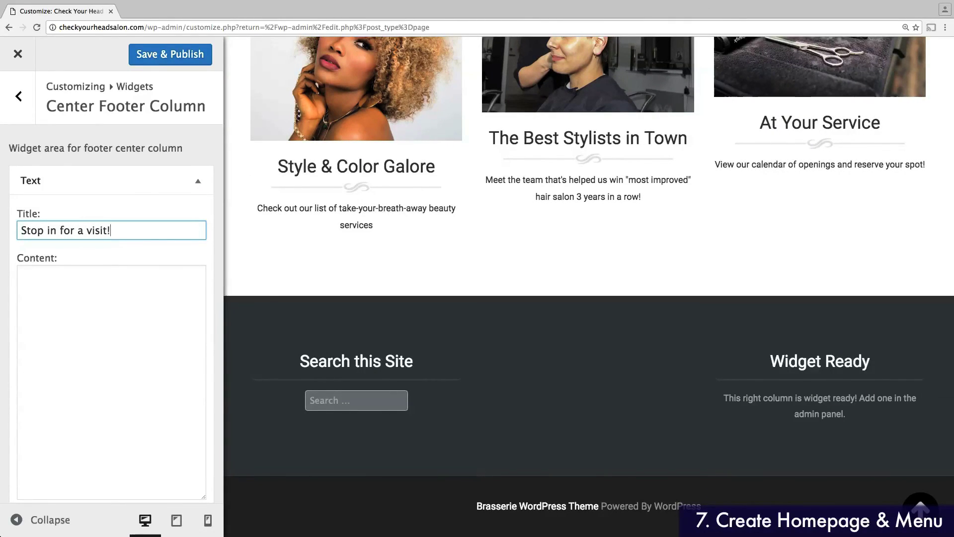
Step: Fill its content with 123 Fake Street and Monday–Saturday 10AM–10PM hours, with automatic paragraphs
left_click(116, 303)
type("123 Fake Street")
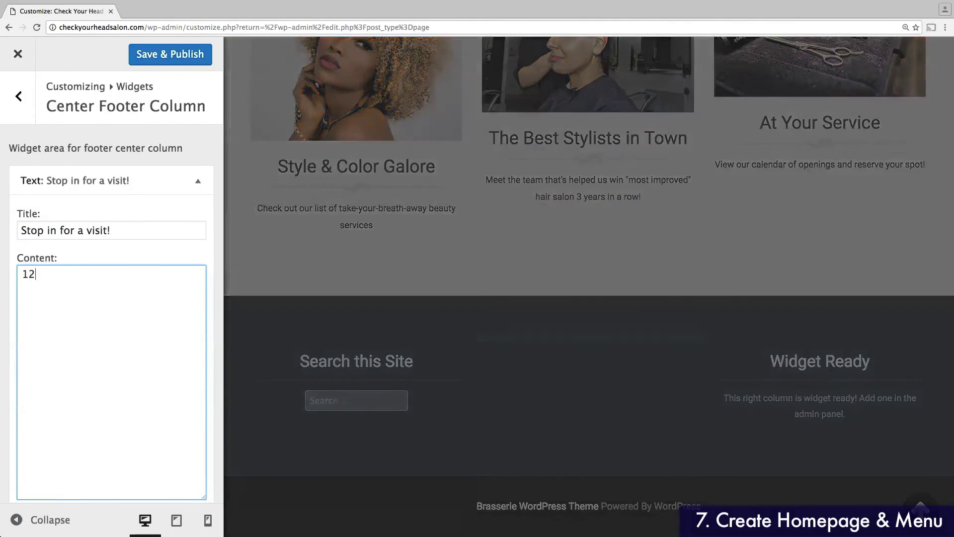
scroll(132, 293, "down", 2)
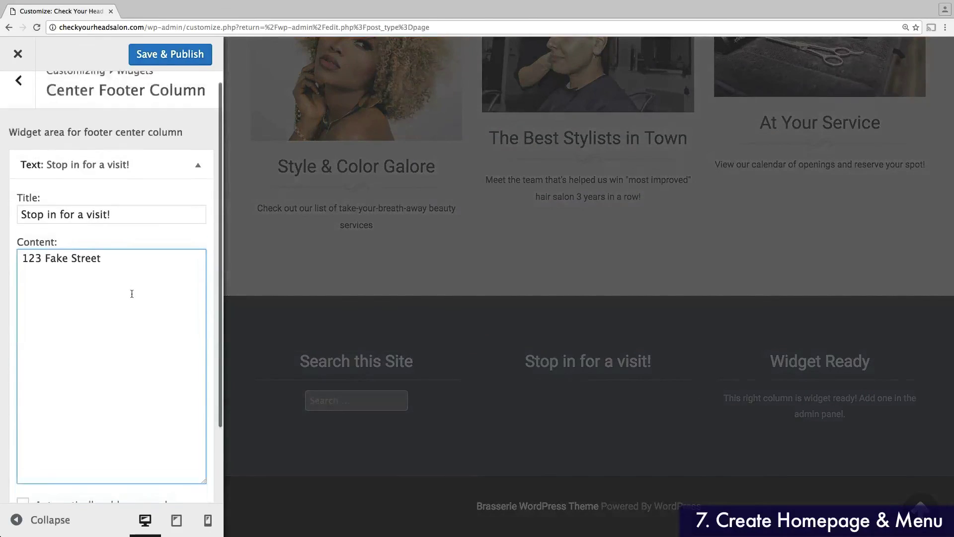
left_click(23, 438)
left_click(125, 211)
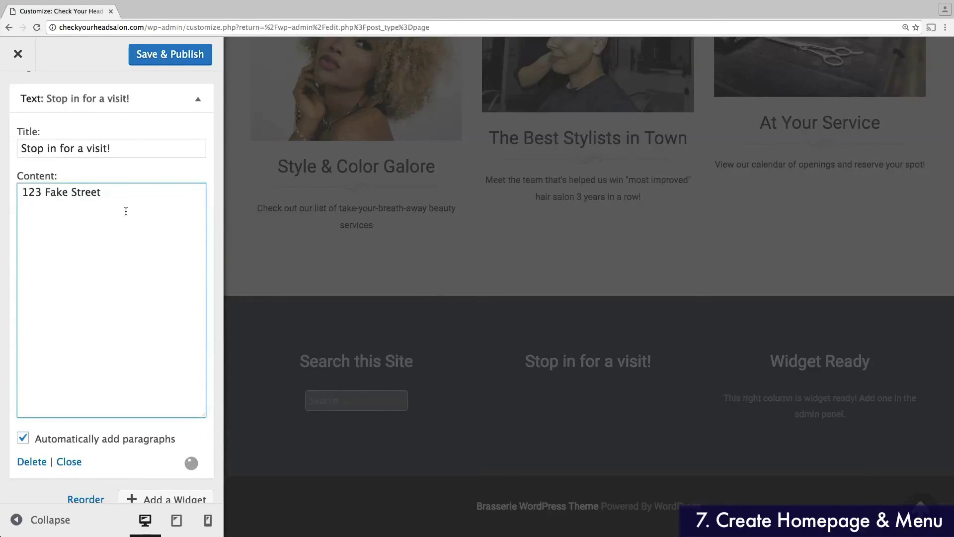
key("Return")
key("Return")
type("Open Mond")
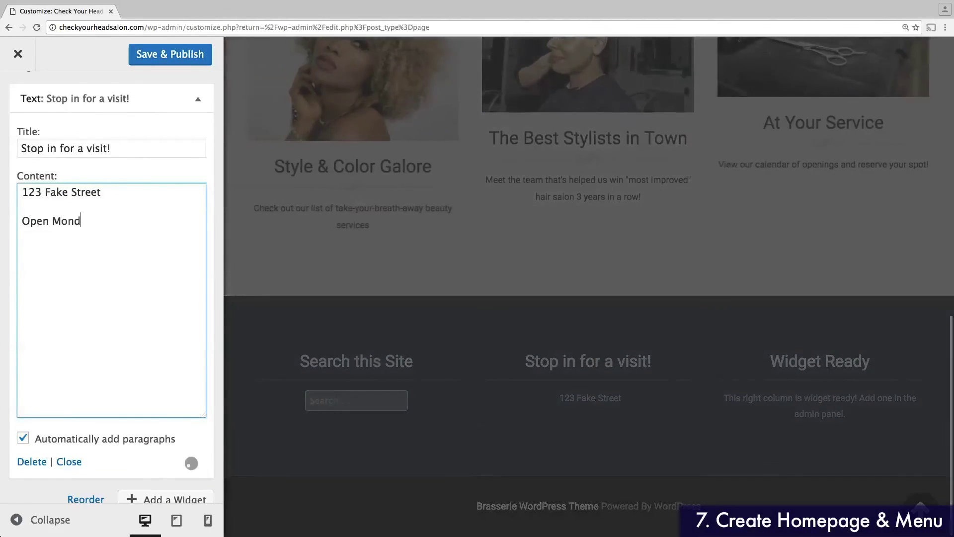
type("ay - S")
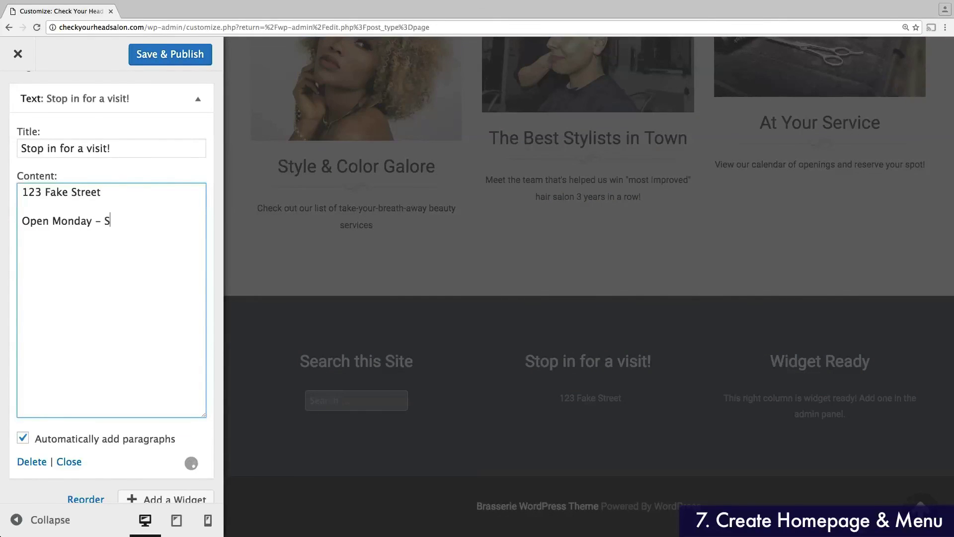
type("aturday 1")
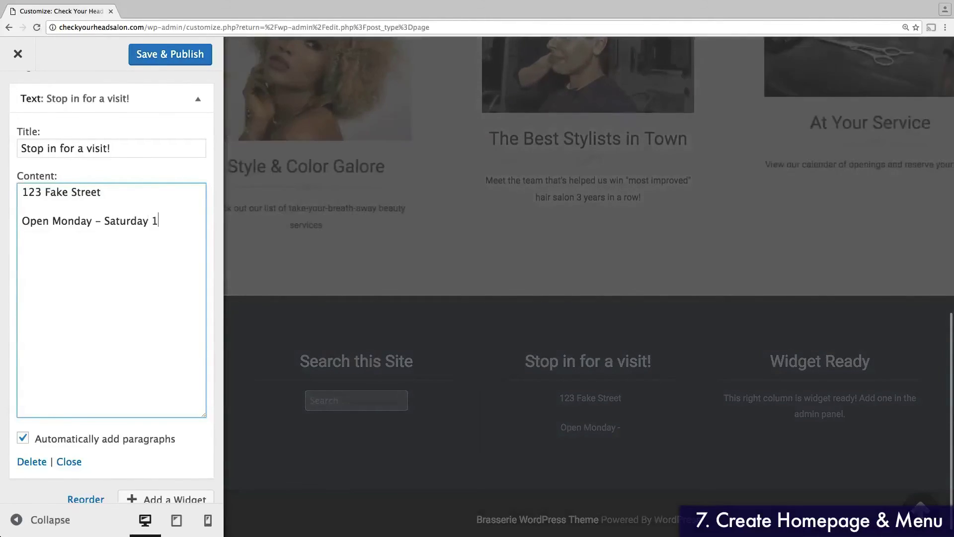
type("0AM - 10PM")
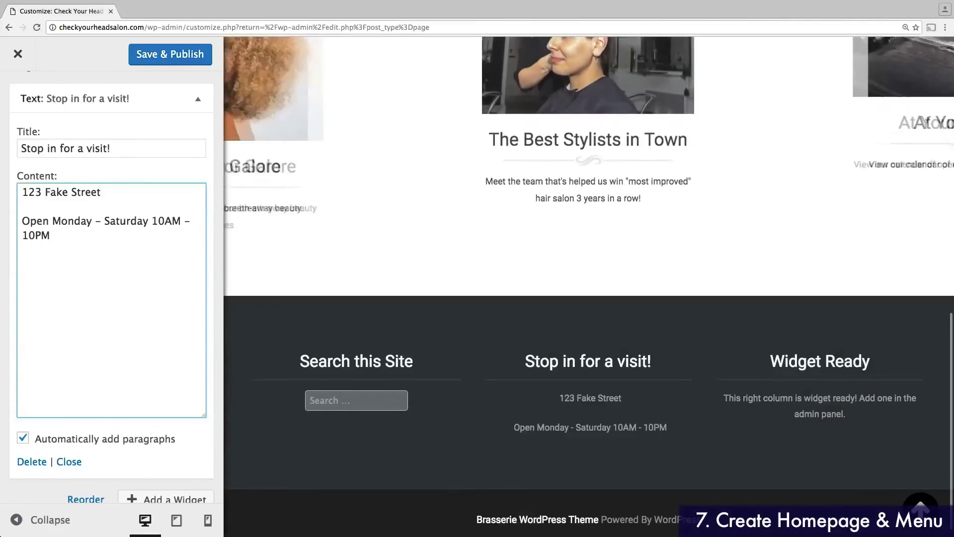
scroll(132, 205, "up", 2)
Step: Add a Custom Menu widget showing the Main Menu to the right footer column
left_click(18, 97)
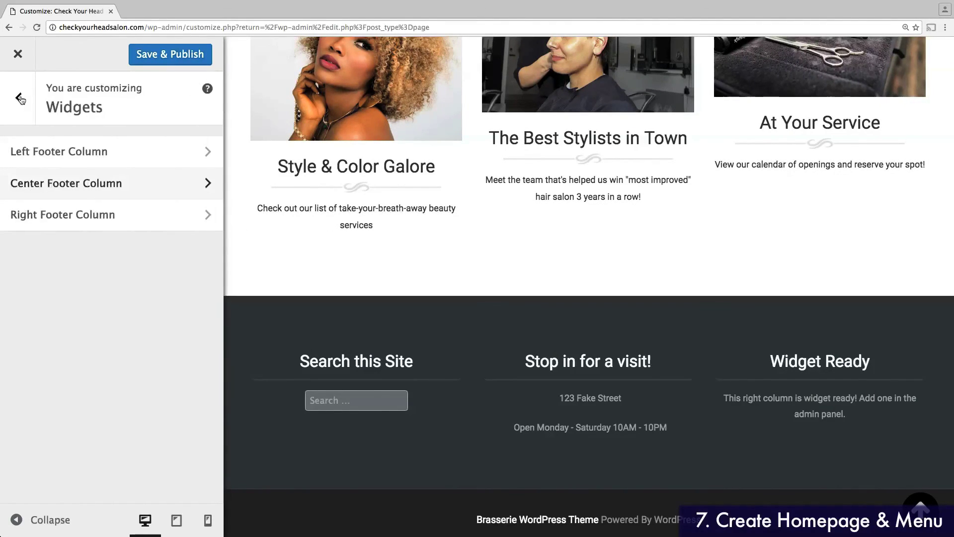
left_click(95, 214)
left_click(167, 182)
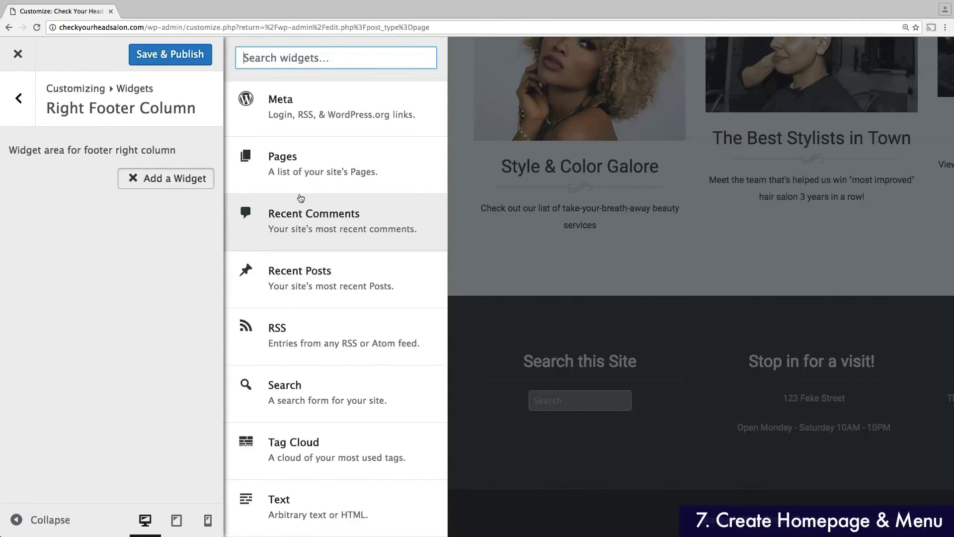
scroll(311, 298, "up", 4)
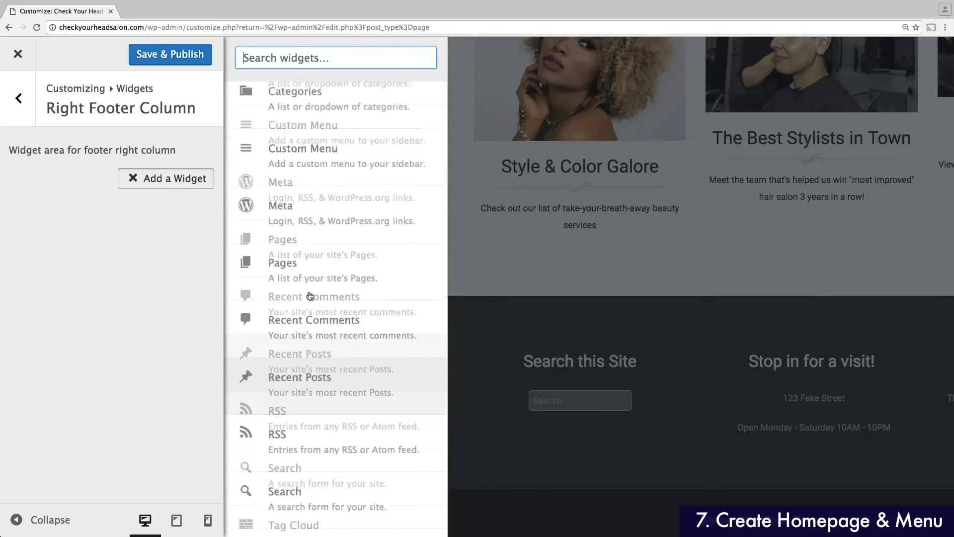
left_click(309, 288)
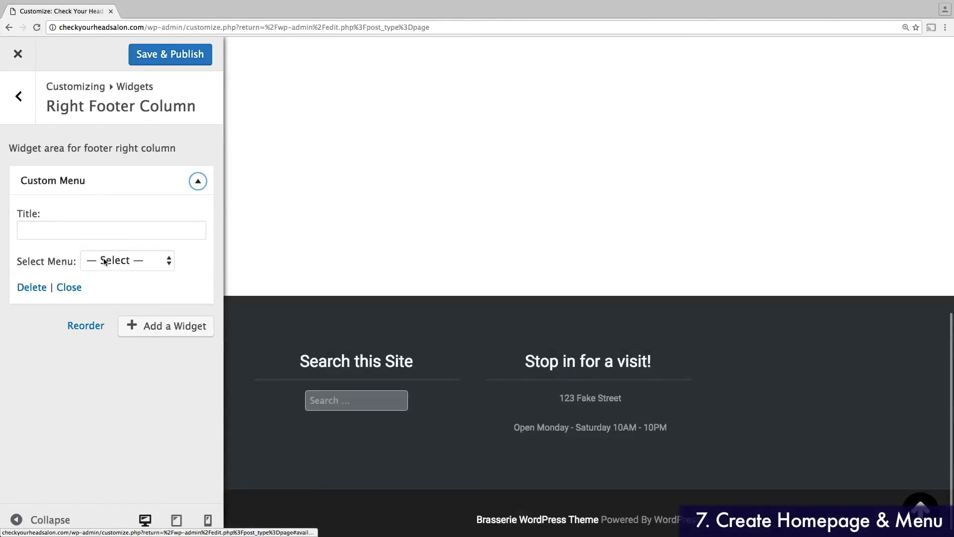
left_click(107, 260)
left_click(105, 273)
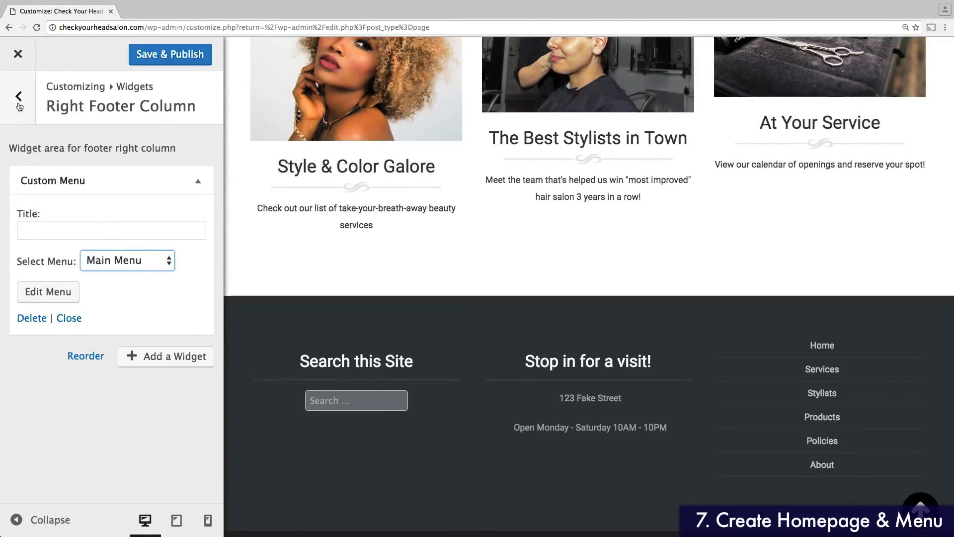
left_click(18, 96)
left_click(18, 102)
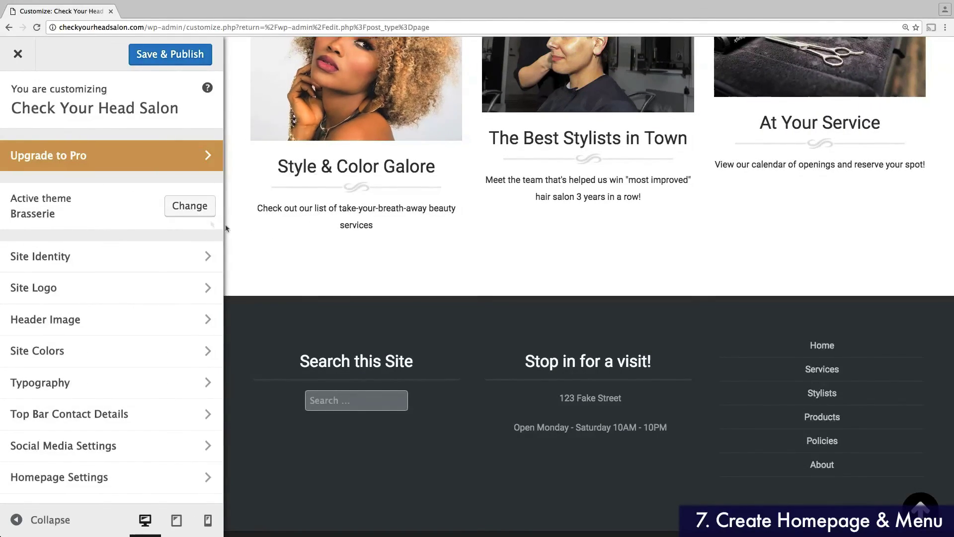
Step: Reduce Chrome's page zoom to 100%
scroll(288, 243, "up", 10)
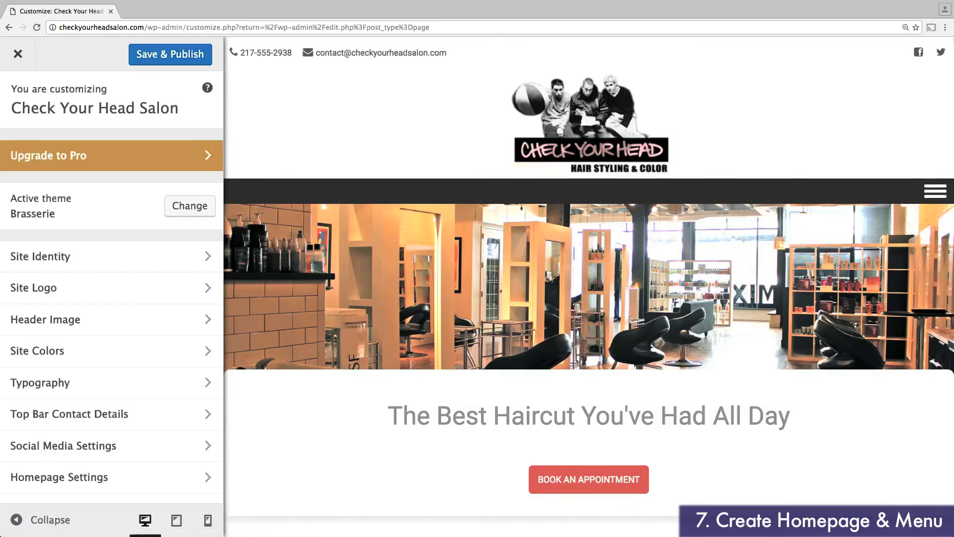
left_click(947, 29)
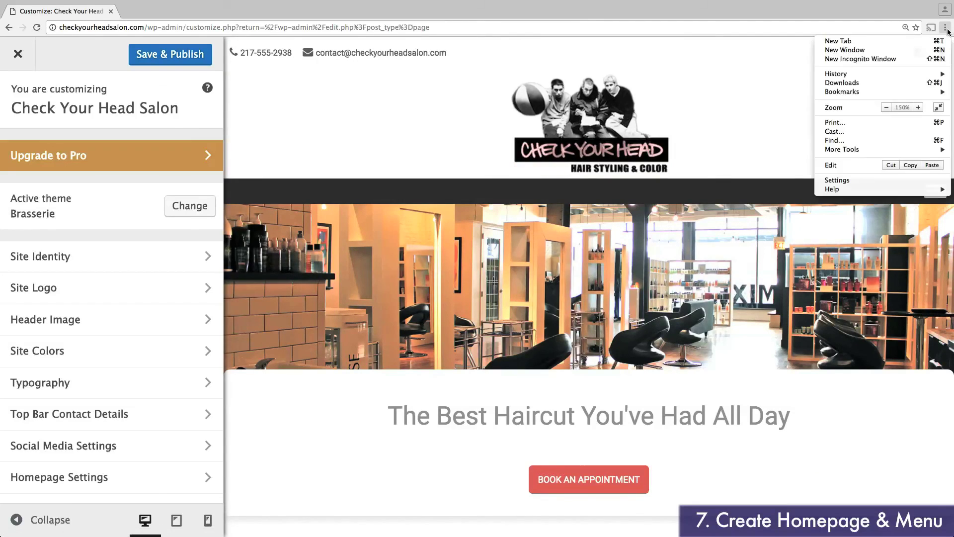
left_click(887, 107)
left_click(886, 106)
left_click(887, 106)
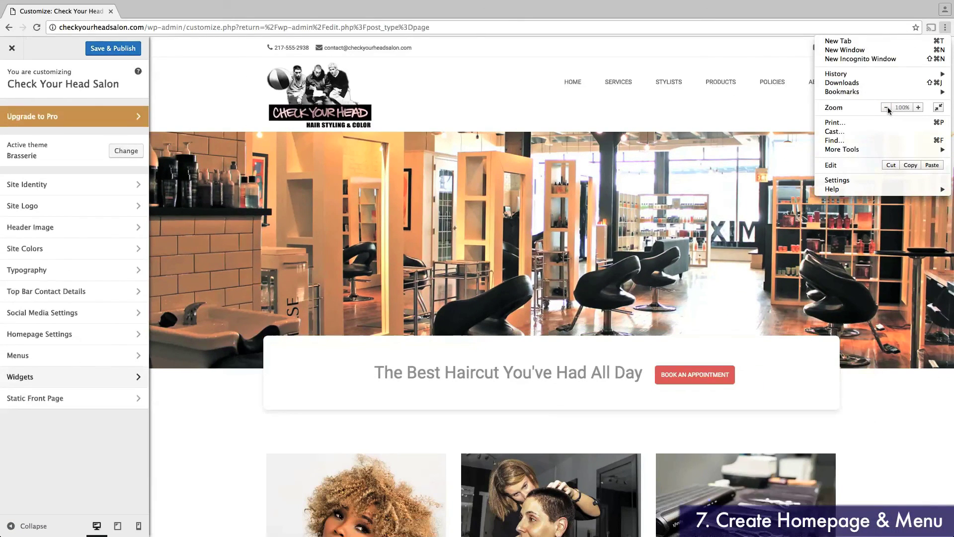
left_click(876, 365)
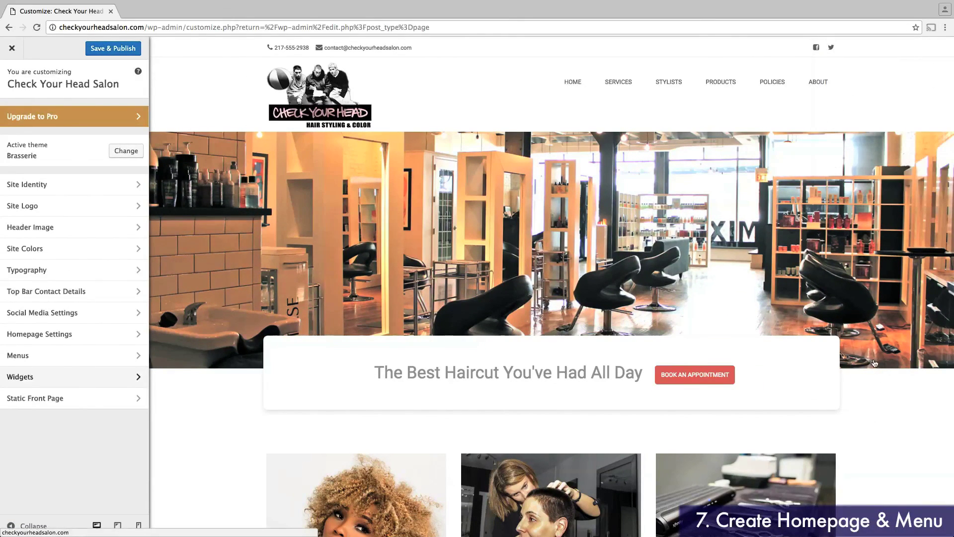
Step: Scroll through the preview to review the feature boxes and three-column footer
scroll(881, 366, "down", 5)
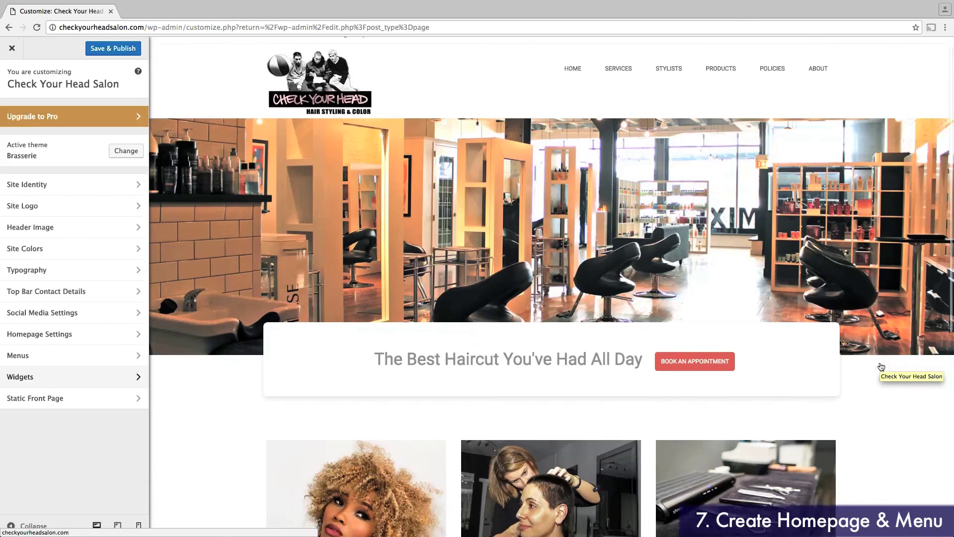
scroll(881, 366, "down", 5)
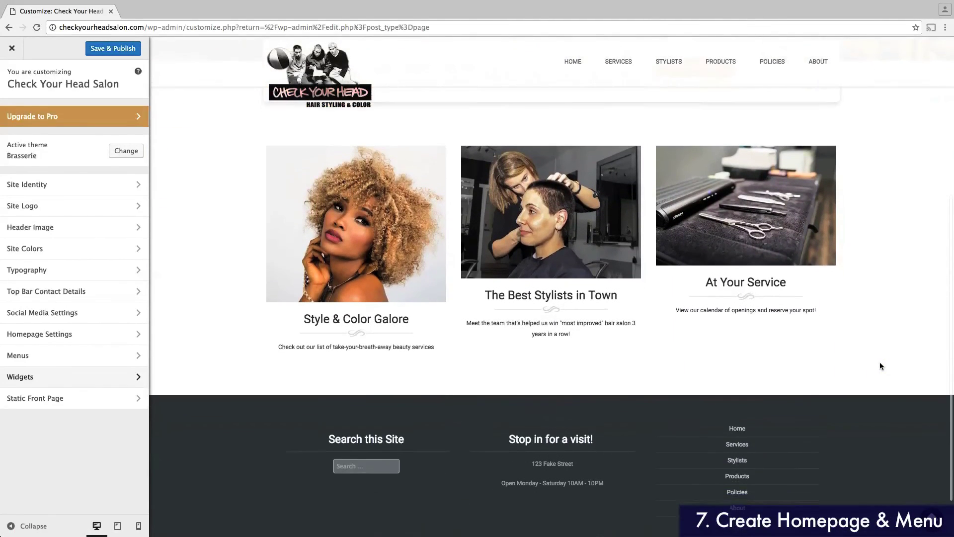
scroll(881, 366, "up", 5)
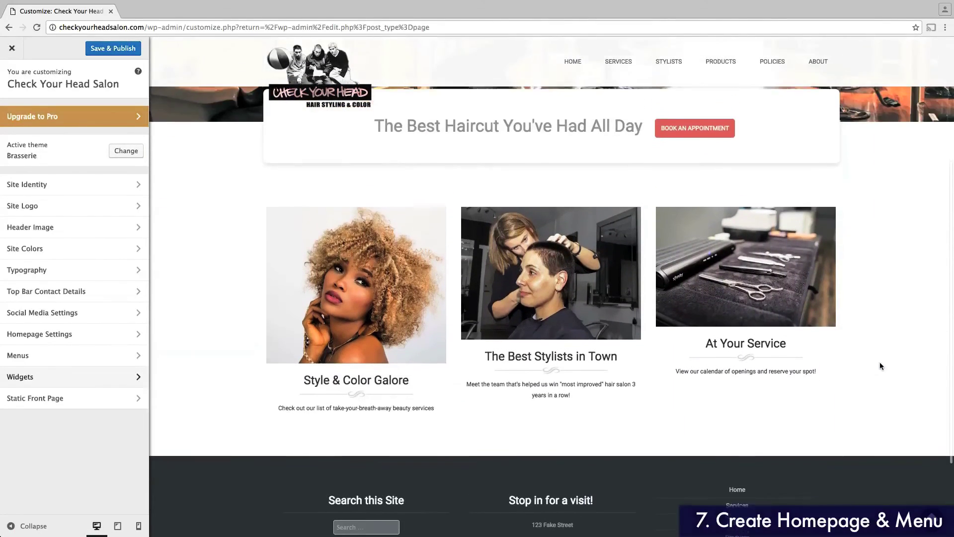
scroll(881, 366, "up", 4)
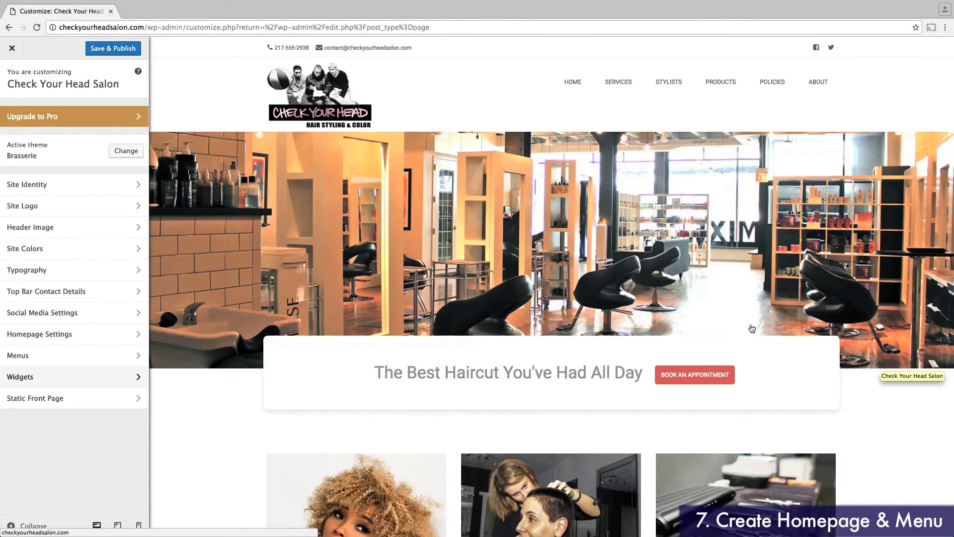
Step: Publish the customizer changes and close it, returning to the Pages list
left_click(112, 49)
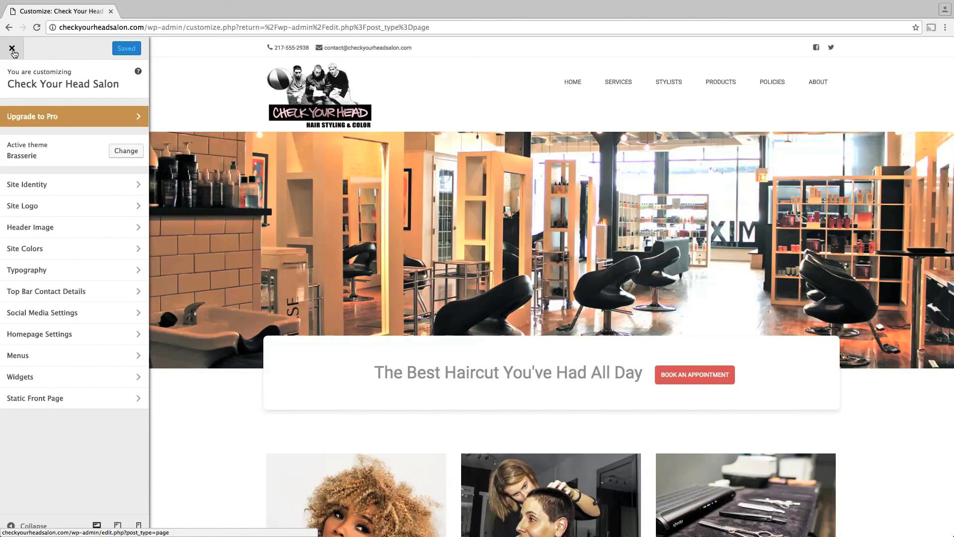
left_click(12, 49)
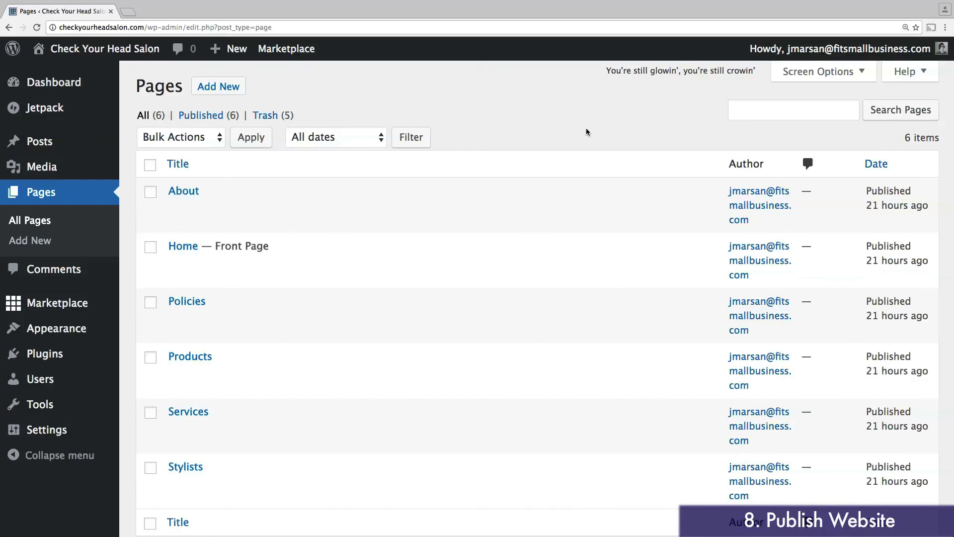
Step: Search the plugin directory for Google Maps, then return to the Pages list
mouse_move(50, 358)
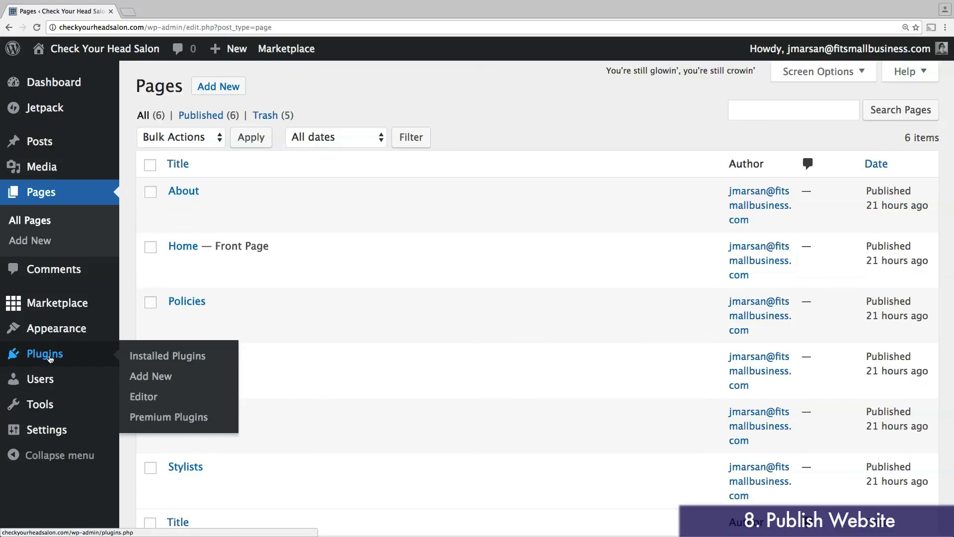
left_click(155, 378)
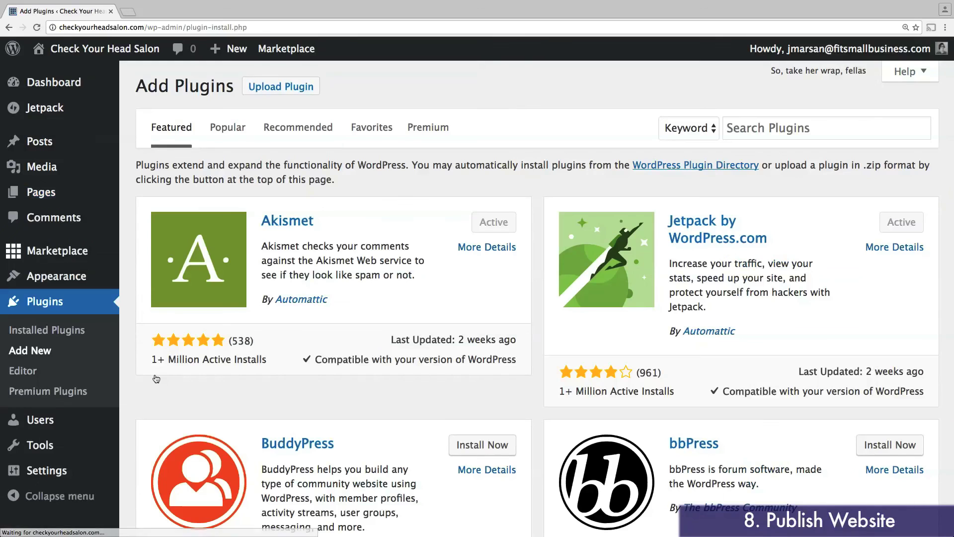
left_click(748, 132)
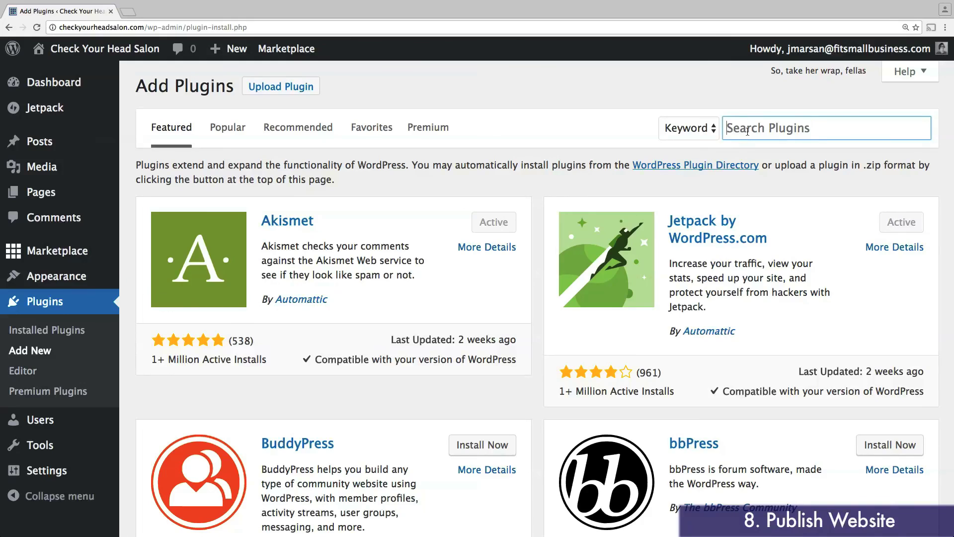
type("Google Maps")
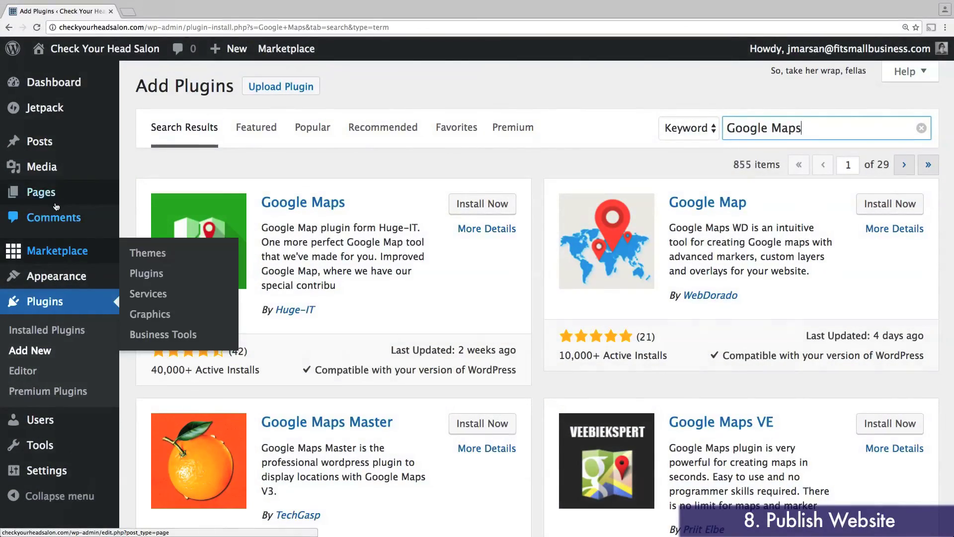
left_click(40, 197)
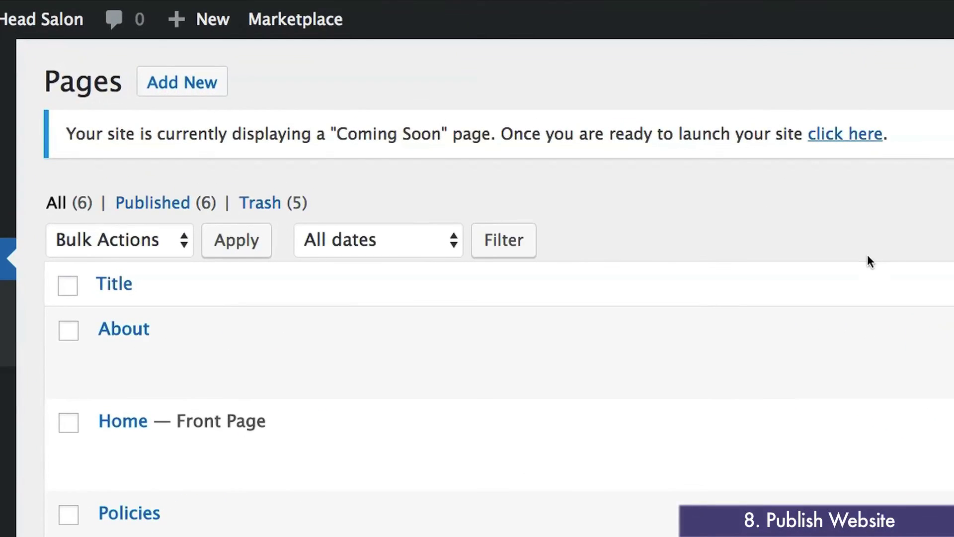
Step: Launch the salon site out of Coming Soon mode and view the live homepage
left_click(852, 139)
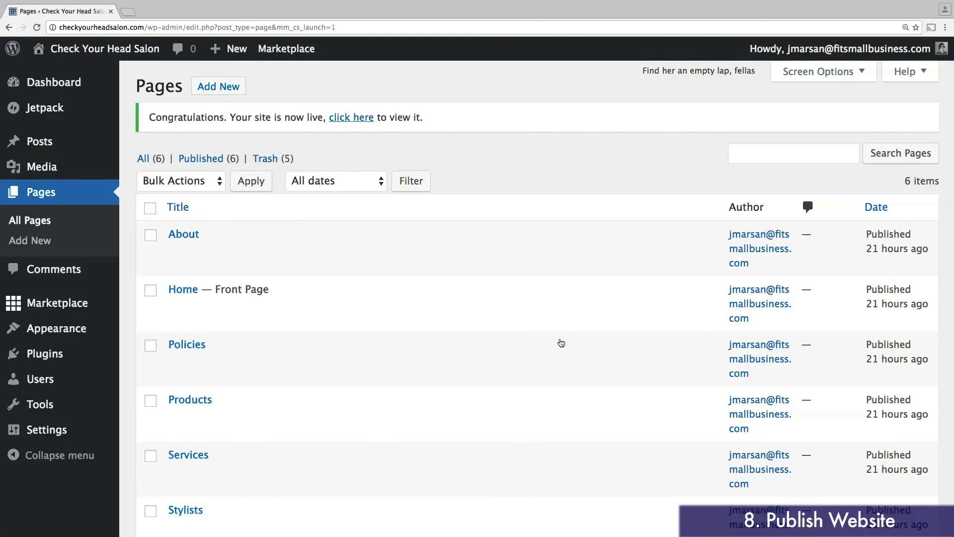
left_click(354, 119)
left_click(162, 12)
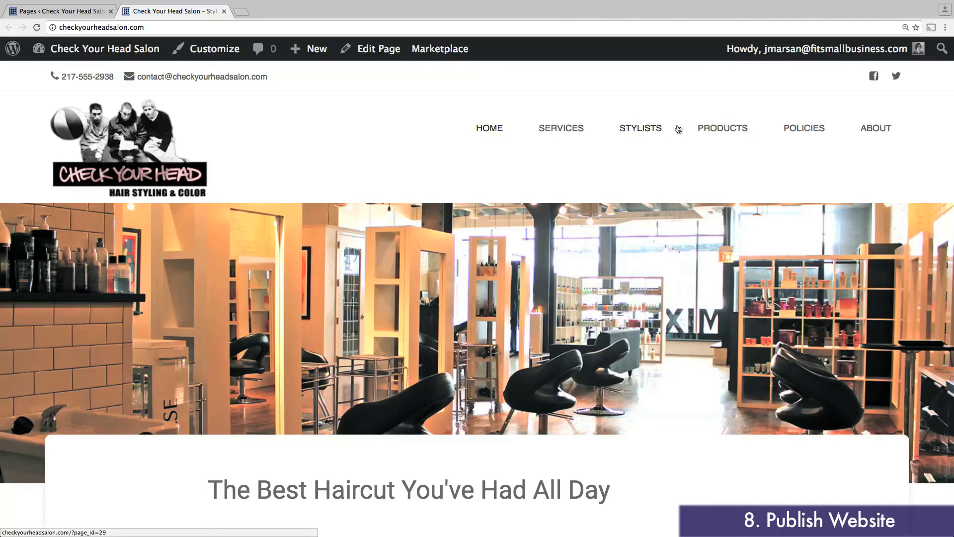
Step: Log out of the admin account and load checkyourheadsalon.com as a public visitor
mouse_move(862, 54)
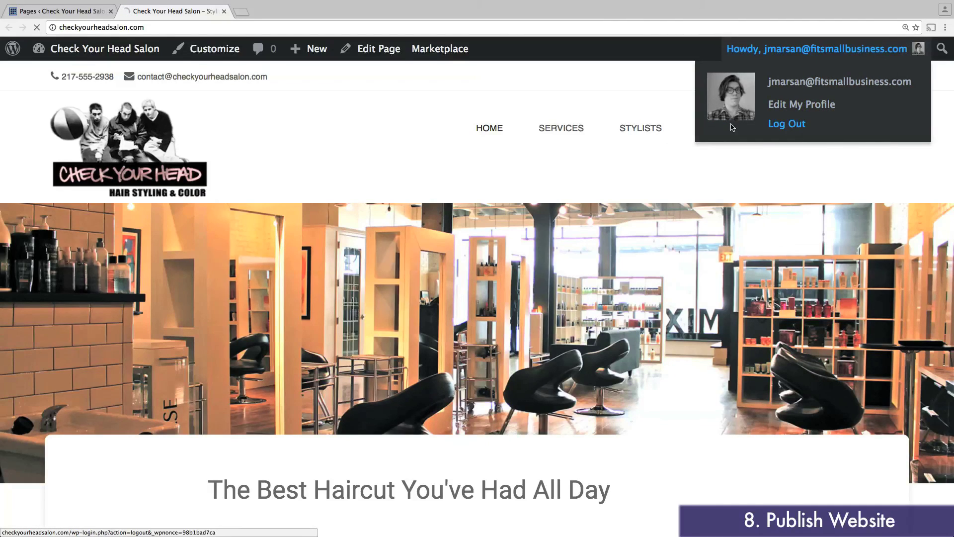
left_click(798, 124)
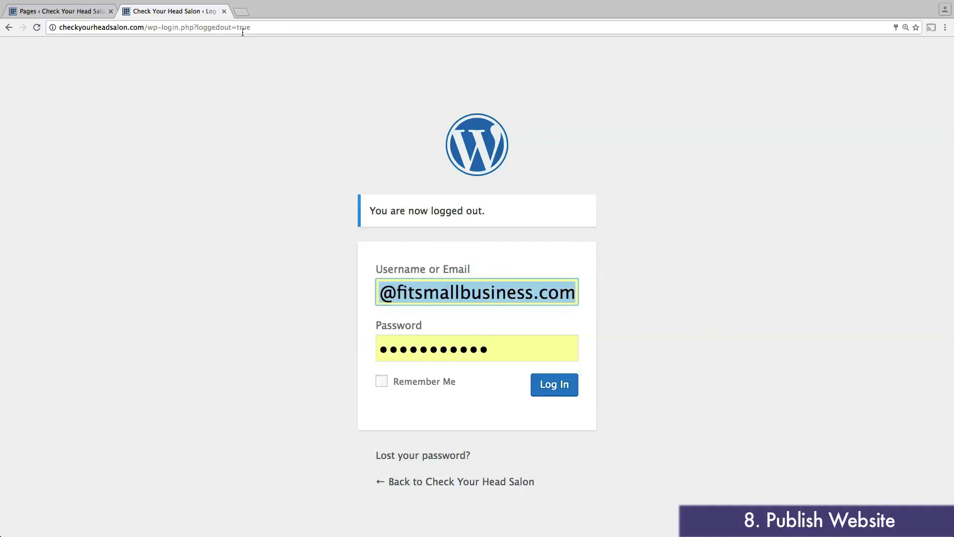
left_click(242, 30)
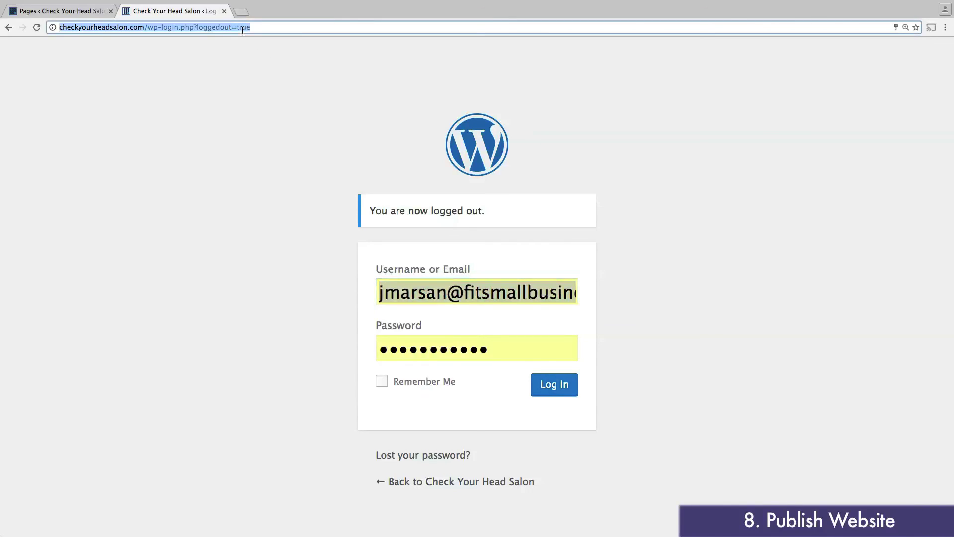
type("checkyourheadsal")
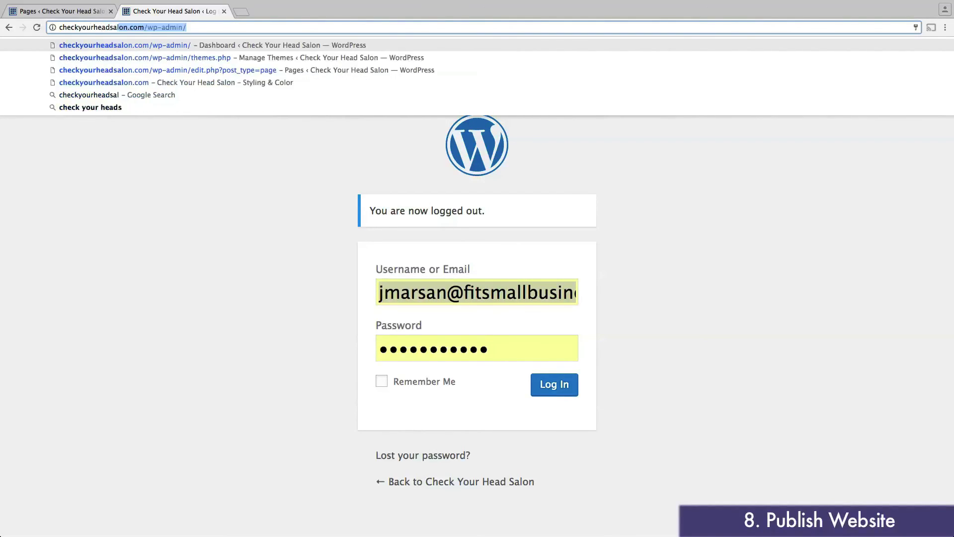
type("on.com")
key("Return")
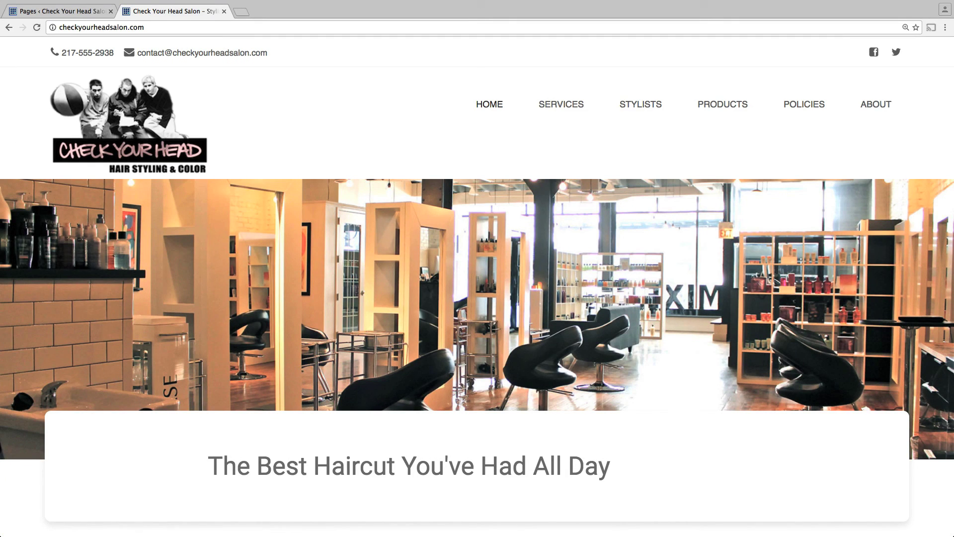
Step: Scroll to the live homepage's footer and open the About page from its menu
scroll(349, 108, "down", 2)
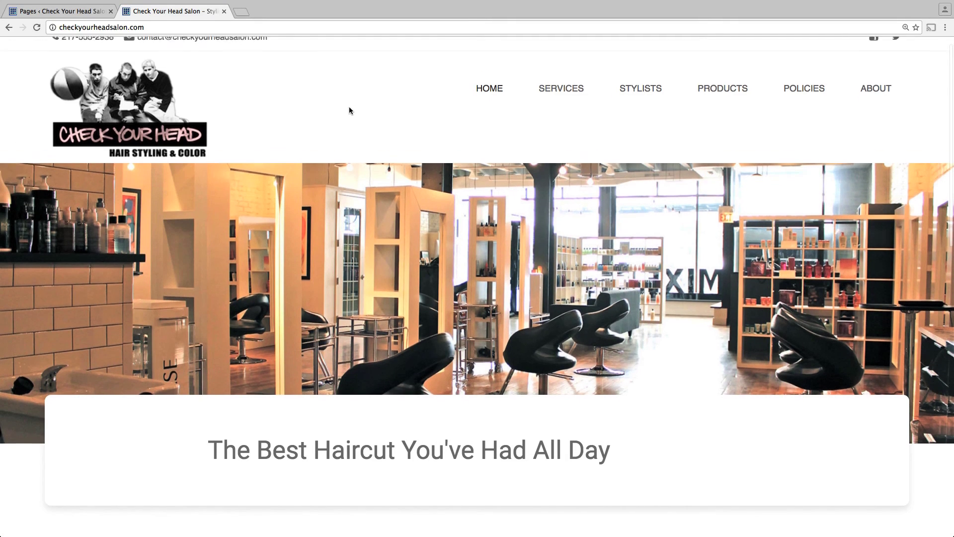
scroll(349, 110, "down", 6)
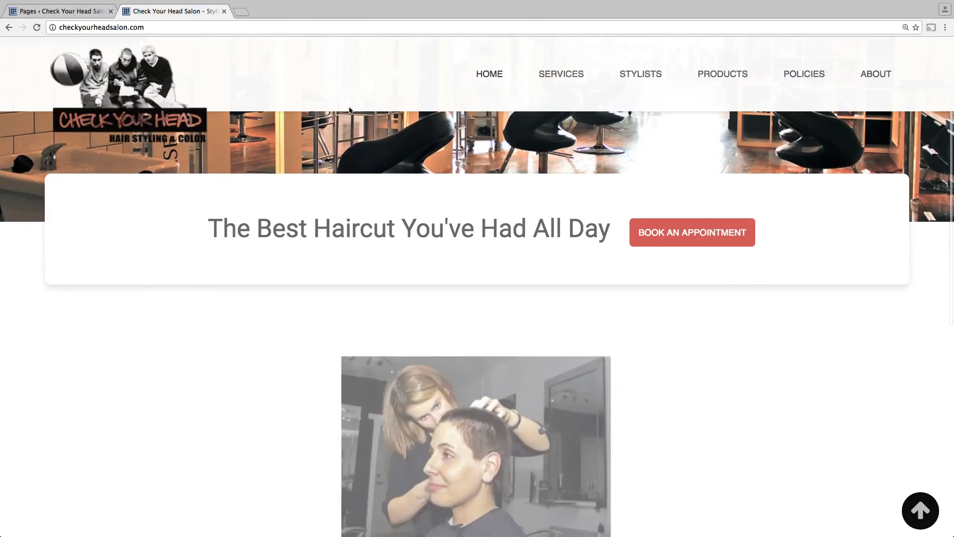
scroll(349, 110, "down", 10)
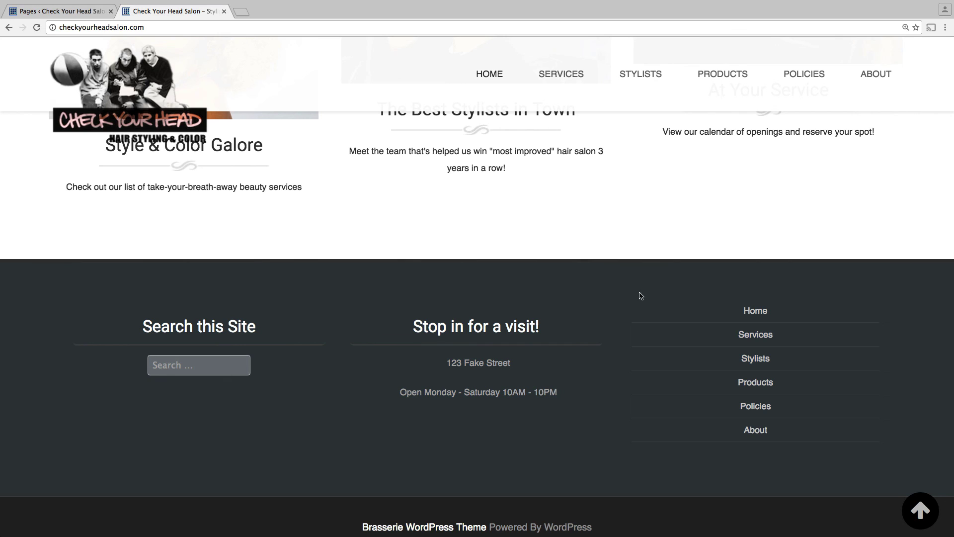
left_click(756, 431)
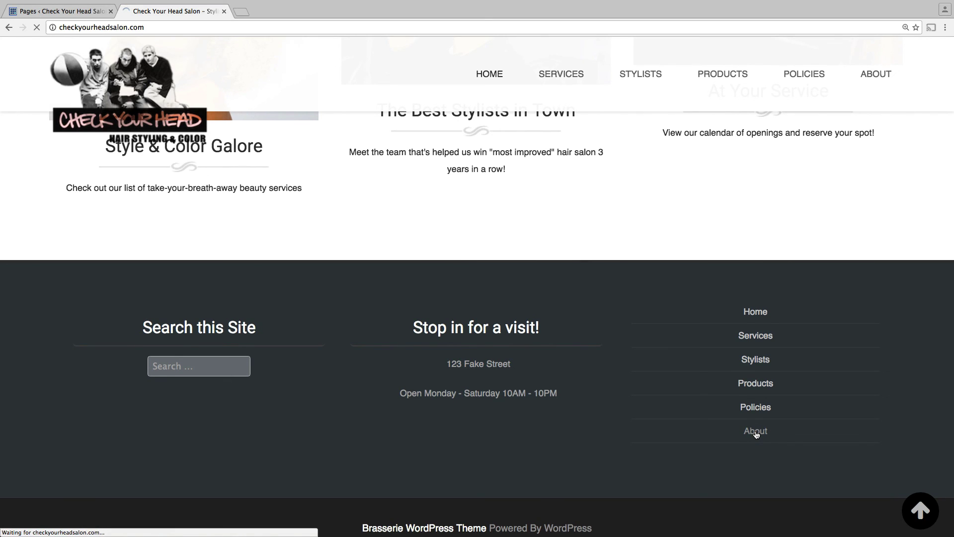
scroll(676, 401, "down", 5)
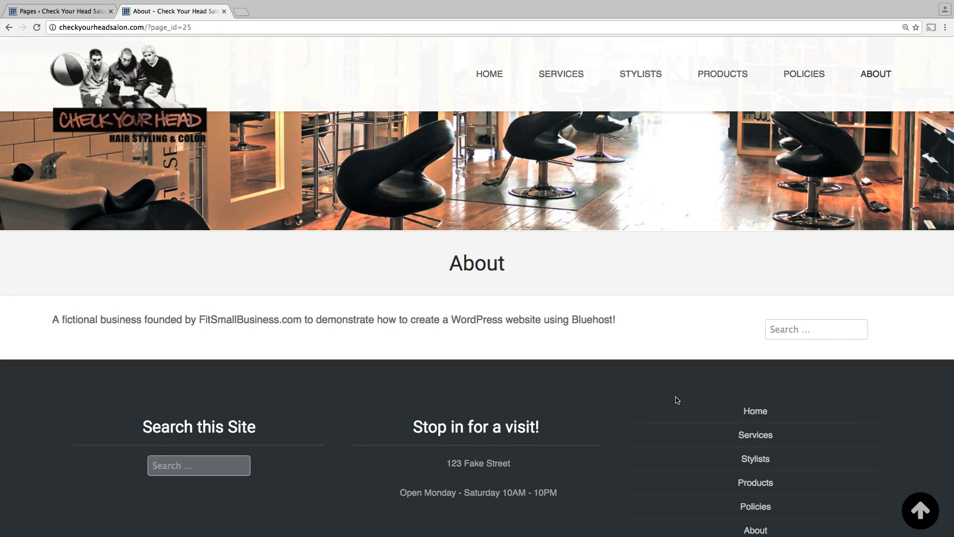
scroll(676, 401, "up", 5)
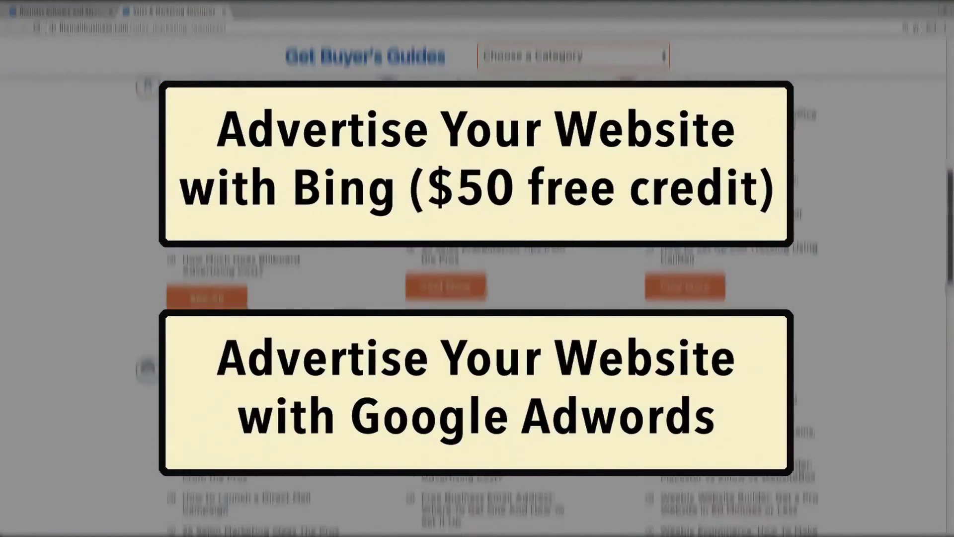
left_click_drag(947, 209, 917, 394)
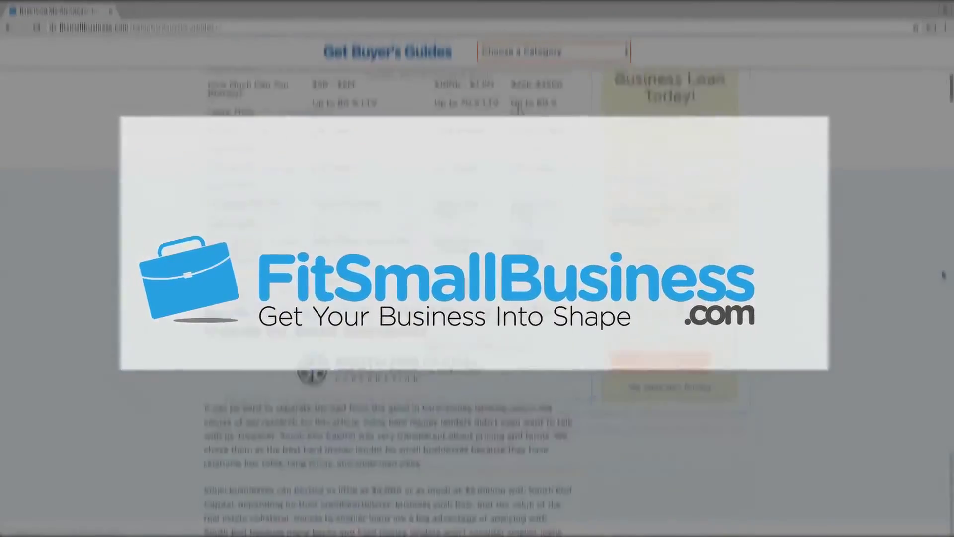
scroll(942, 282, "down", 15)
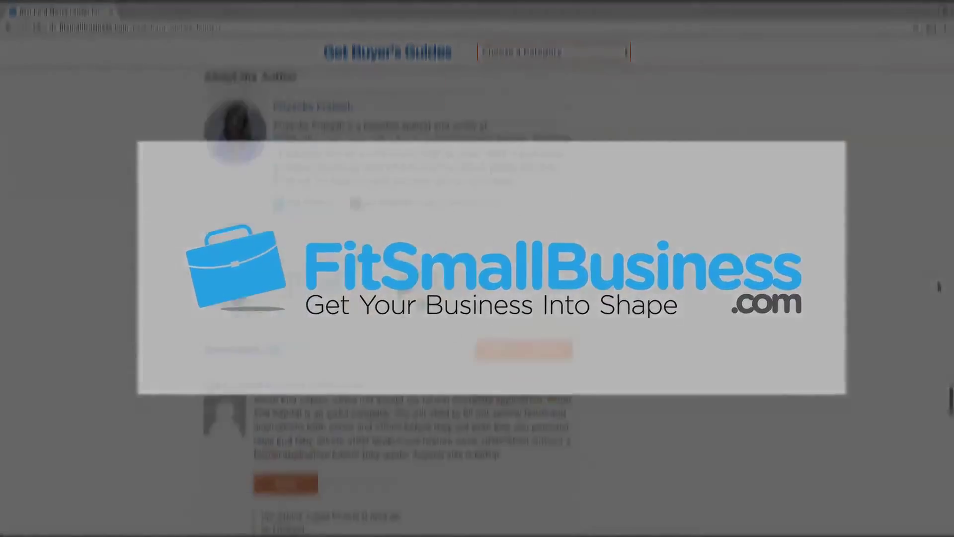